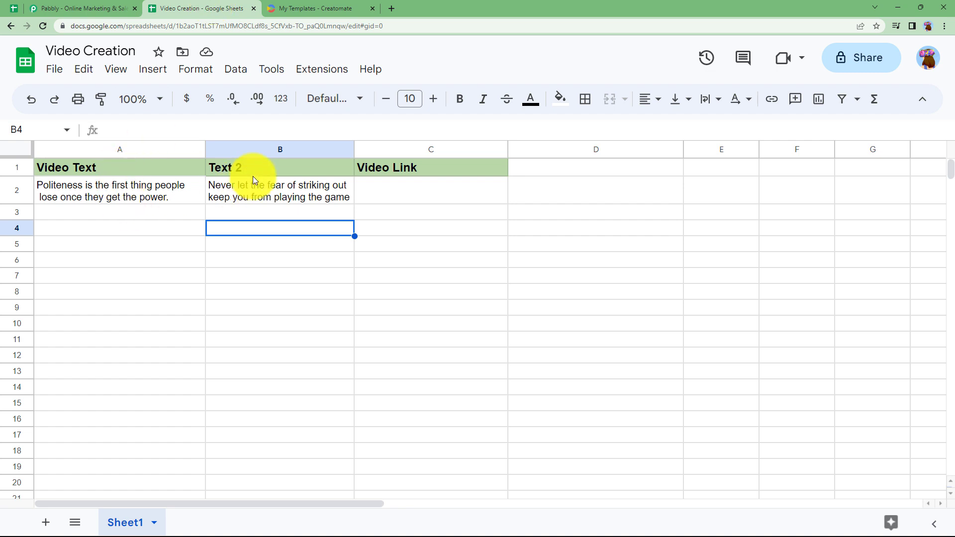
Switch to the Pabbly website, sign in, and open Pabbly Connect from the account's apps
{"action": "left_click", "coordinate": [368, 189]}
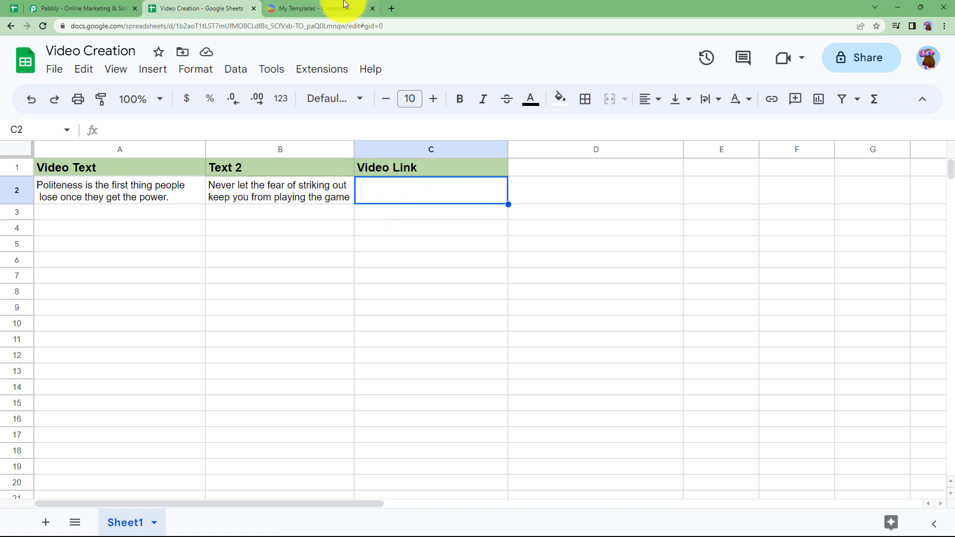
{"action": "left_click", "coordinate": [325, 8]}
{"action": "left_click", "coordinate": [64, 5]}
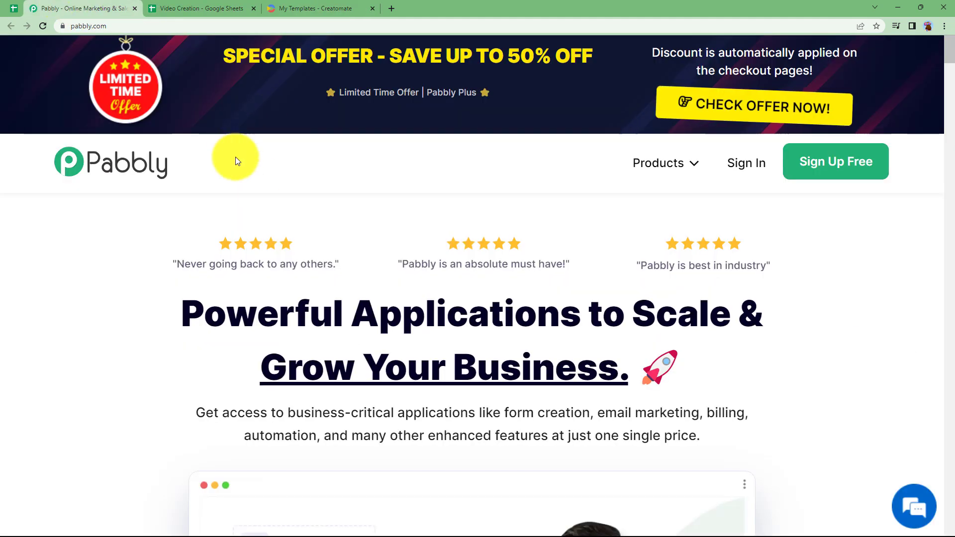
{"action": "left_click", "coordinate": [753, 167]}
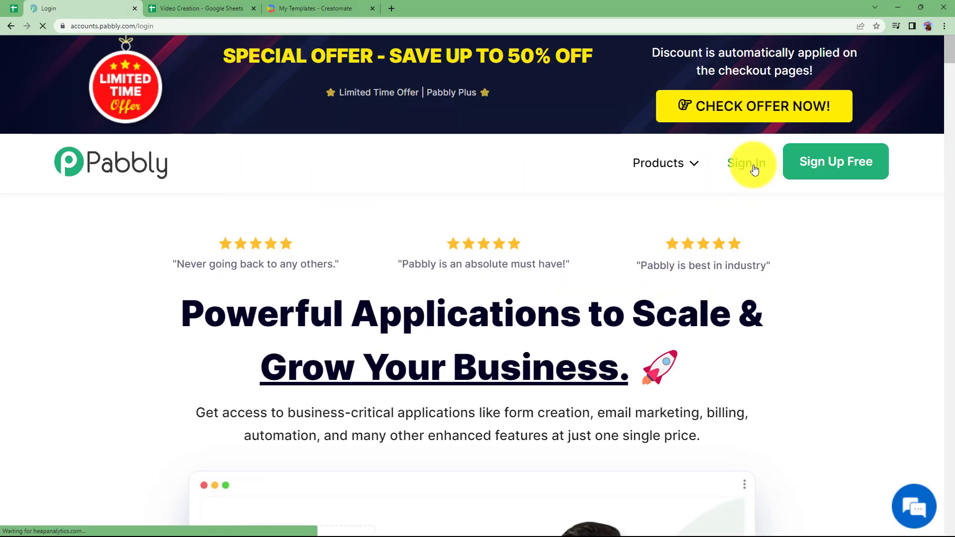
{"action": "scroll", "coordinate": [335, 286], "scroll_direction": "down", "scroll_amount": 3}
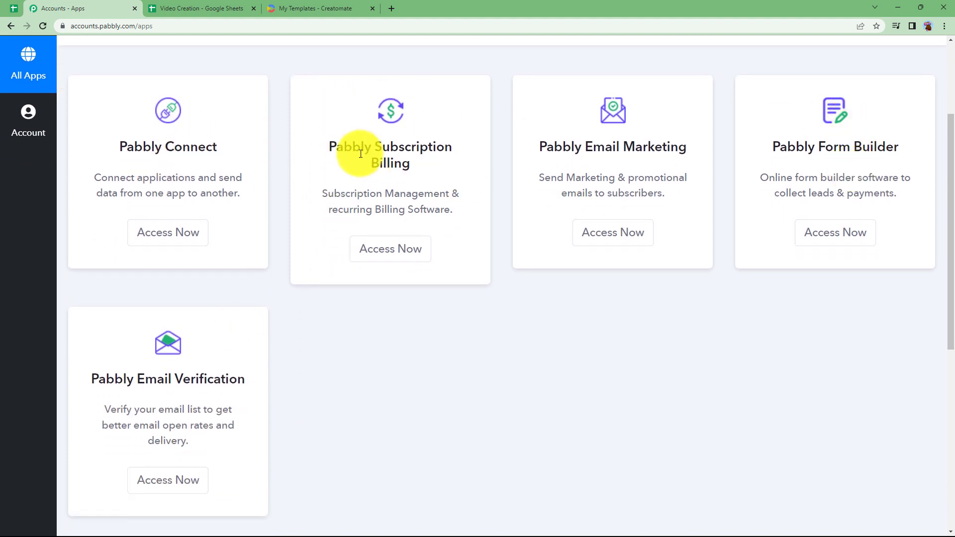
{"action": "scroll", "coordinate": [258, 178], "scroll_direction": "up", "scroll_amount": 3}
{"action": "left_click_drag", "start_coordinate": [121, 245], "coordinate": [245, 237]}
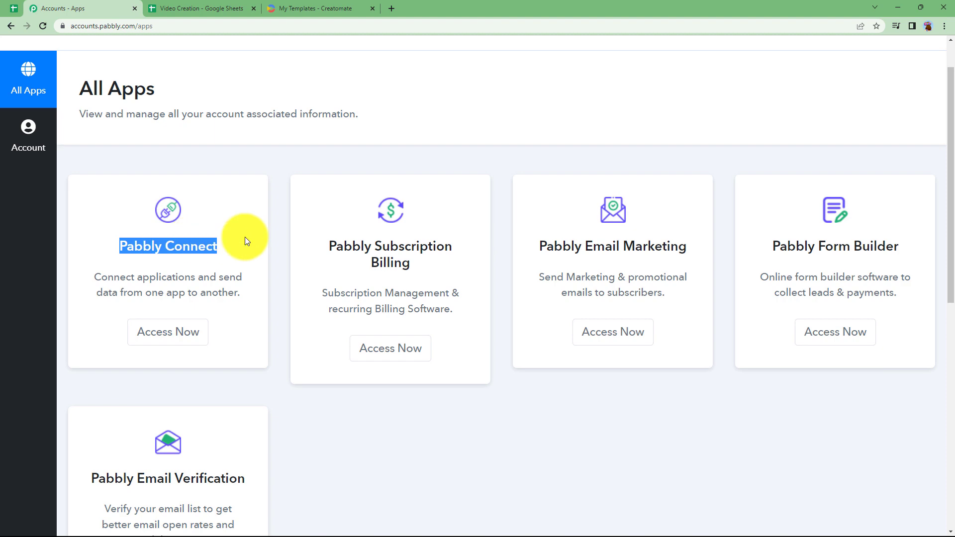
{"action": "left_click", "coordinate": [189, 333]}
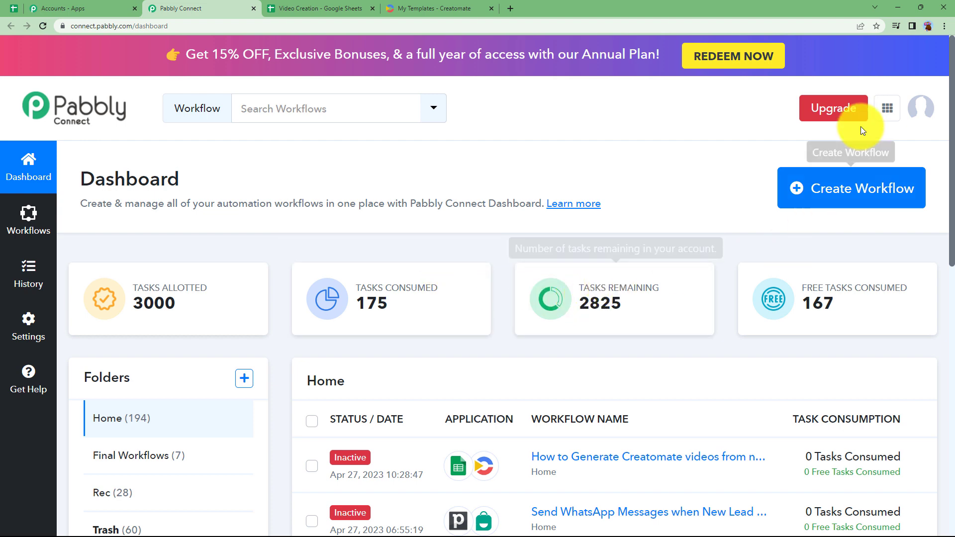
Create a new workflow named "Generate Creatomate Videos from New Google Sheet Rows"
{"action": "left_click", "coordinate": [848, 197]}
{"action": "left_click", "coordinate": [512, 288]}
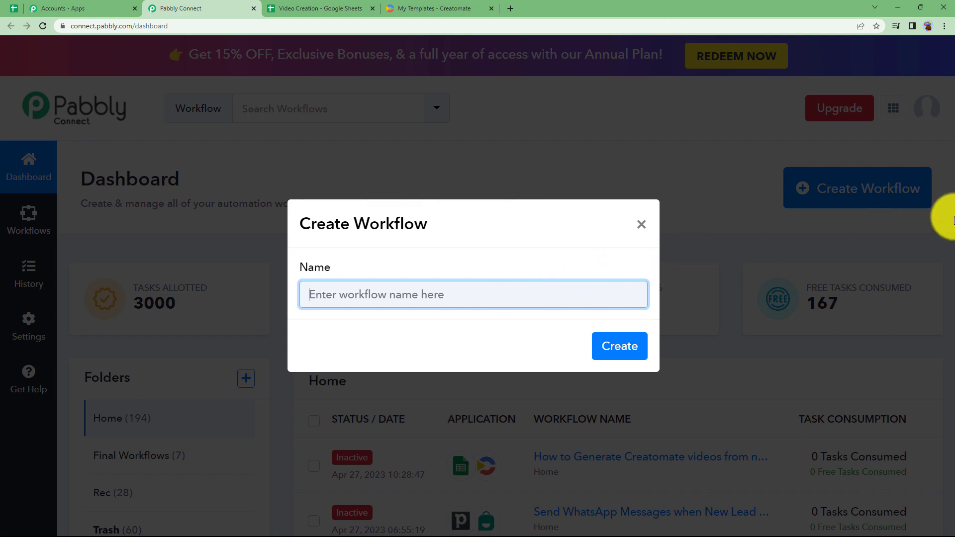
{"action": "type", "text": "Generate Creatomate Videos f"}
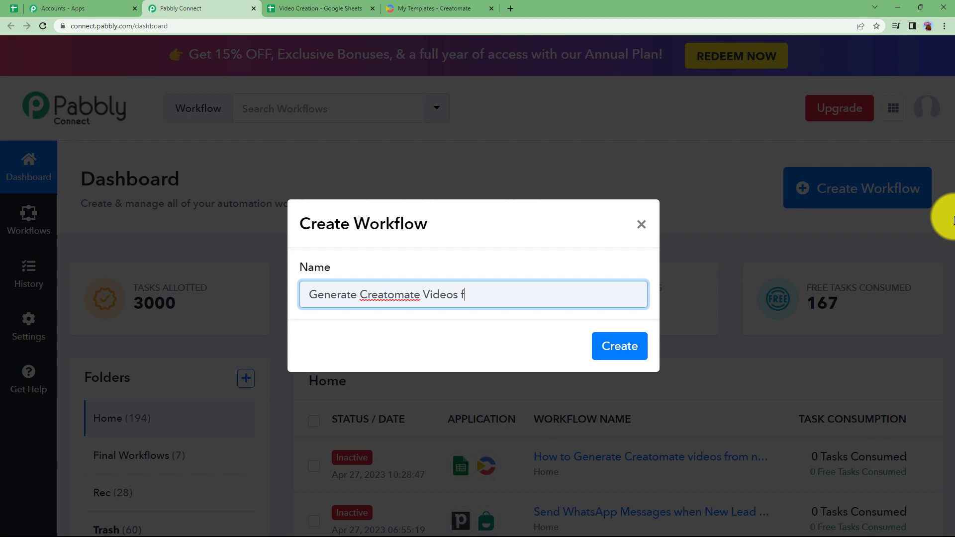
{"action": "type", "text": "rom New Google Sheet Rows"}
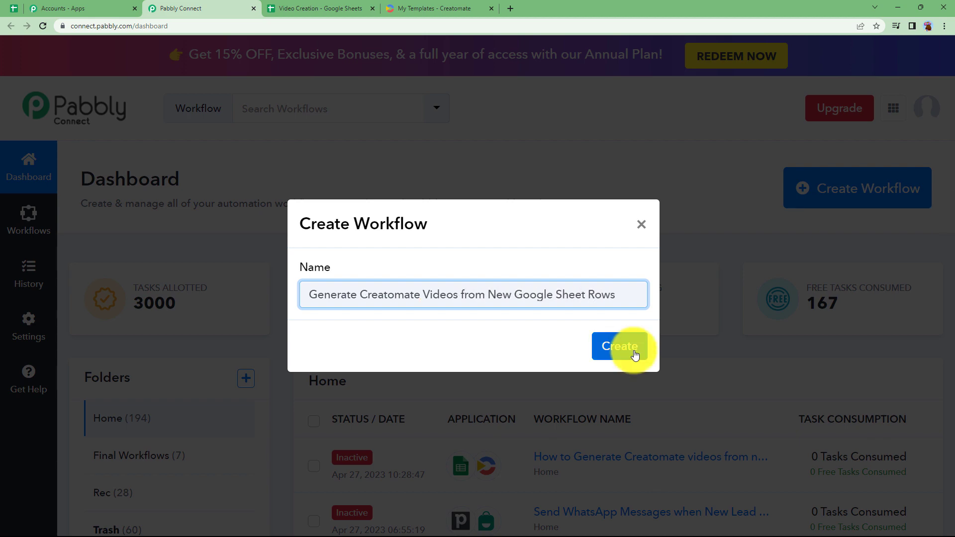
{"action": "left_click", "coordinate": [618, 345]}
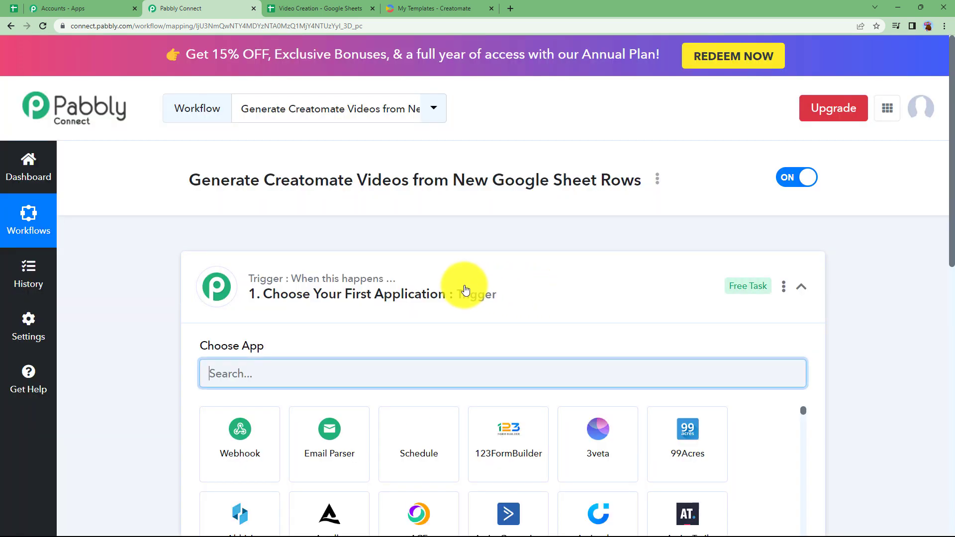
Review the workflow's trigger and action slots alongside the Video Creation spreadsheet and the Creatomate templates
{"action": "left_click", "coordinate": [464, 286]}
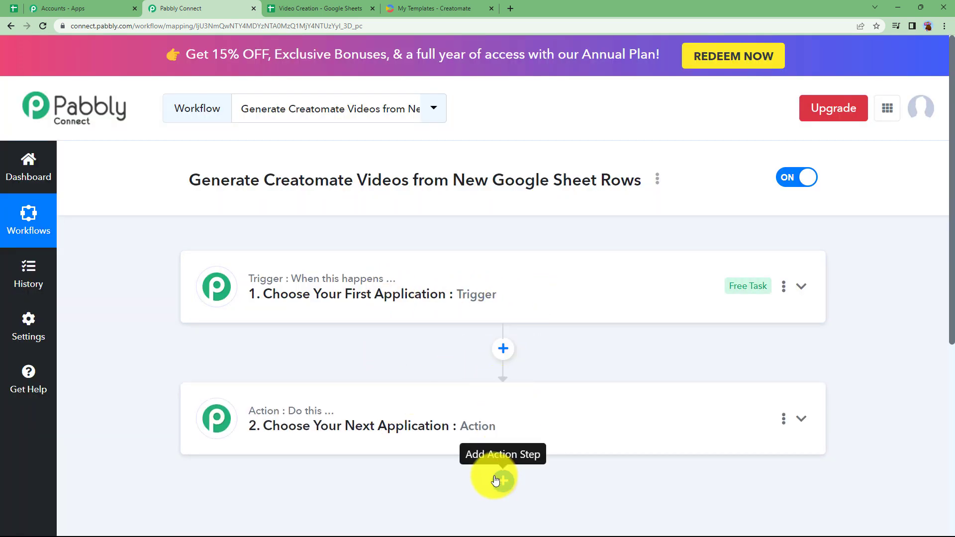
{"action": "mouse_move", "coordinate": [331, 285]}
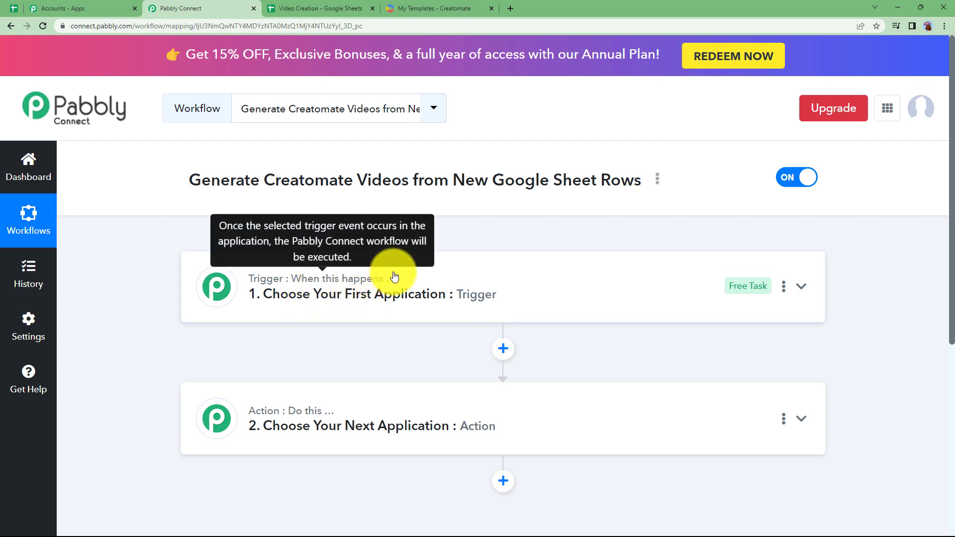
{"action": "left_click", "coordinate": [320, 9]}
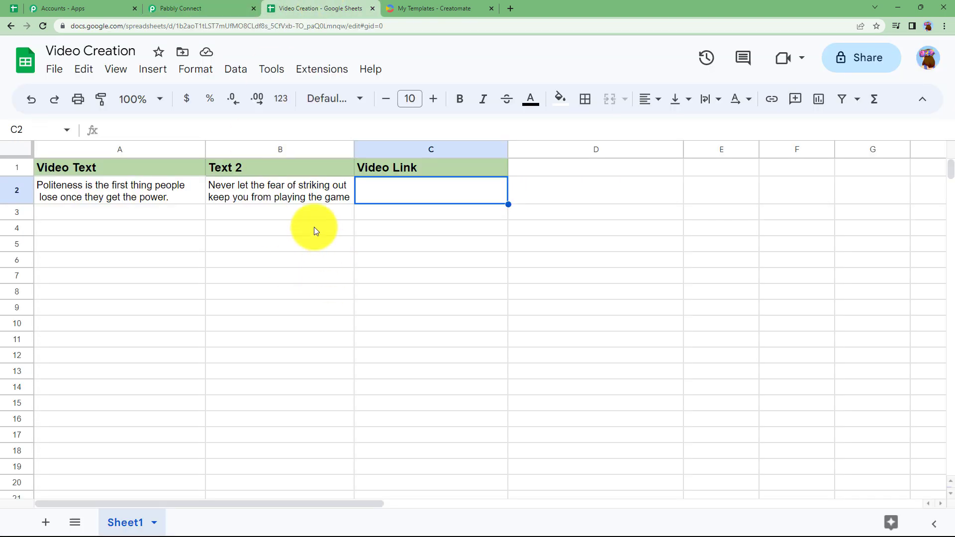
{"action": "left_click", "coordinate": [398, 8]}
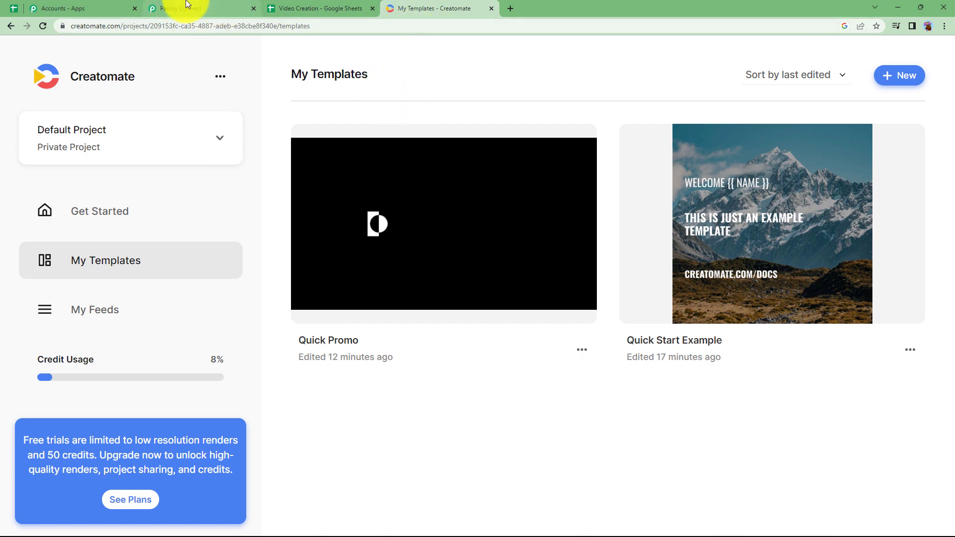
{"action": "left_click", "coordinate": [209, 8]}
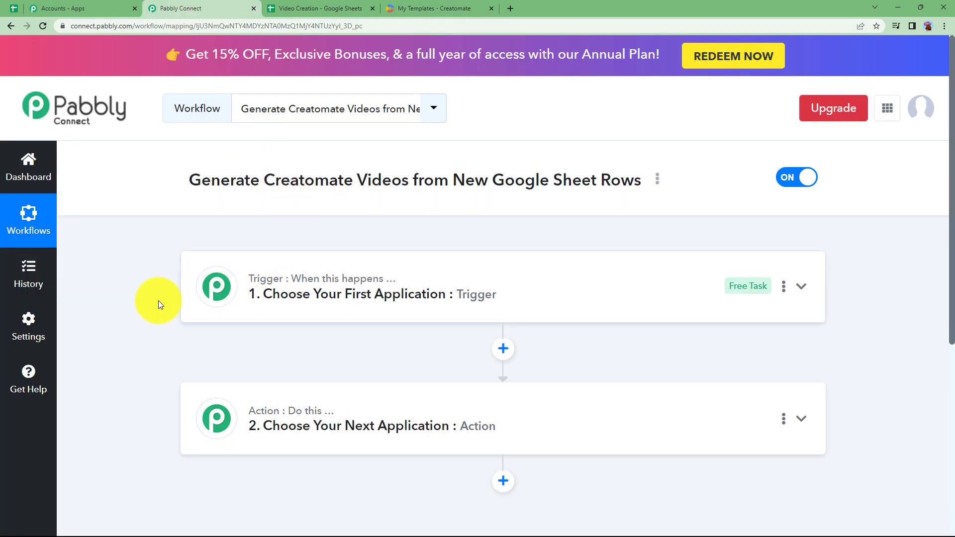
{"action": "mouse_move", "coordinate": [266, 280]}
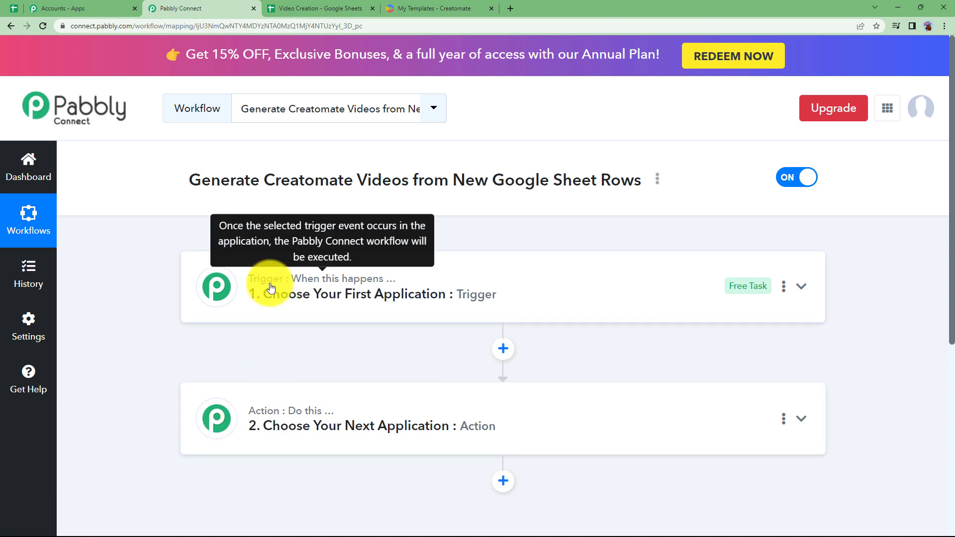
{"action": "left_click", "coordinate": [367, 288]}
{"action": "mouse_move", "coordinate": [195, 354]}
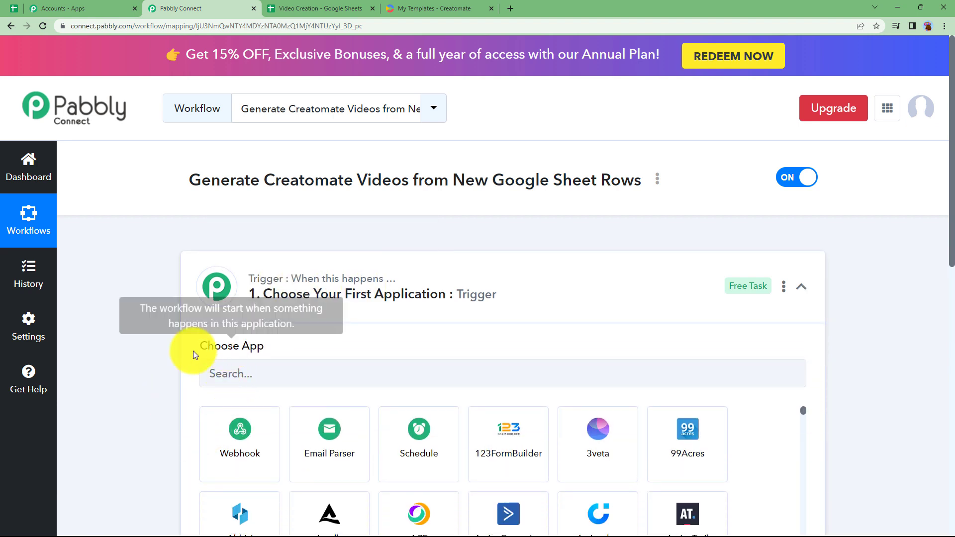
{"action": "left_click", "coordinate": [308, 8]}
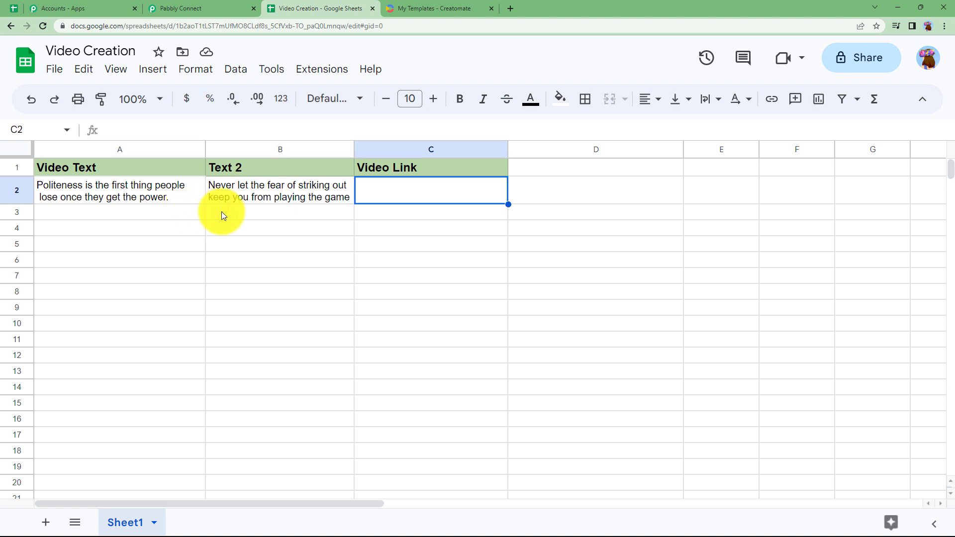
{"action": "left_click", "coordinate": [202, 8]}
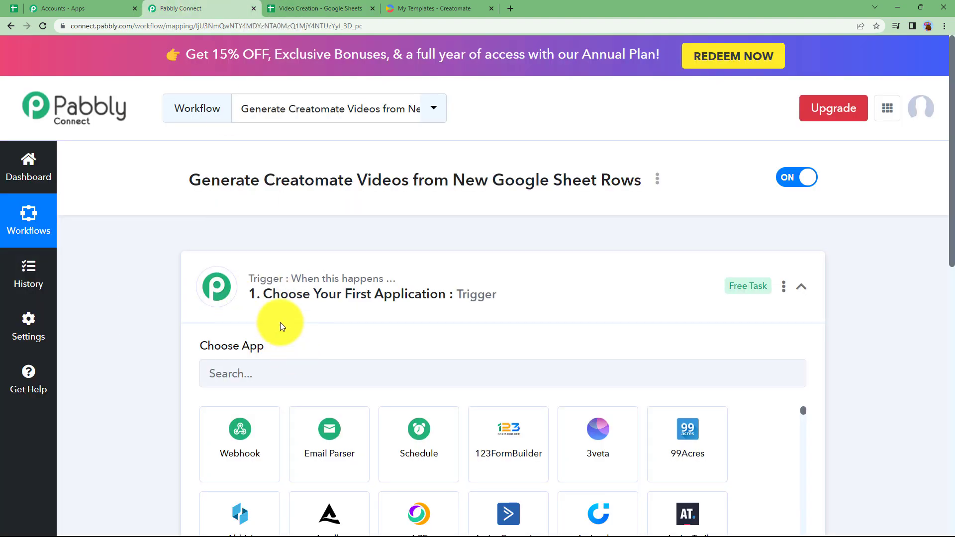
{"action": "left_click", "coordinate": [304, 311]}
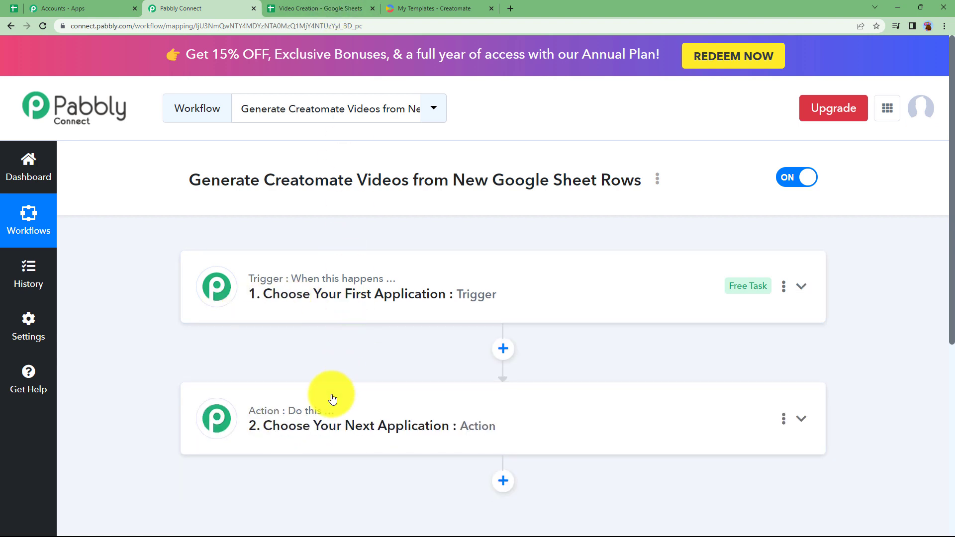
Set the workflow's trigger to Google Sheets with the New or Updated Spreadsheet Row event
{"action": "left_click", "coordinate": [314, 317]}
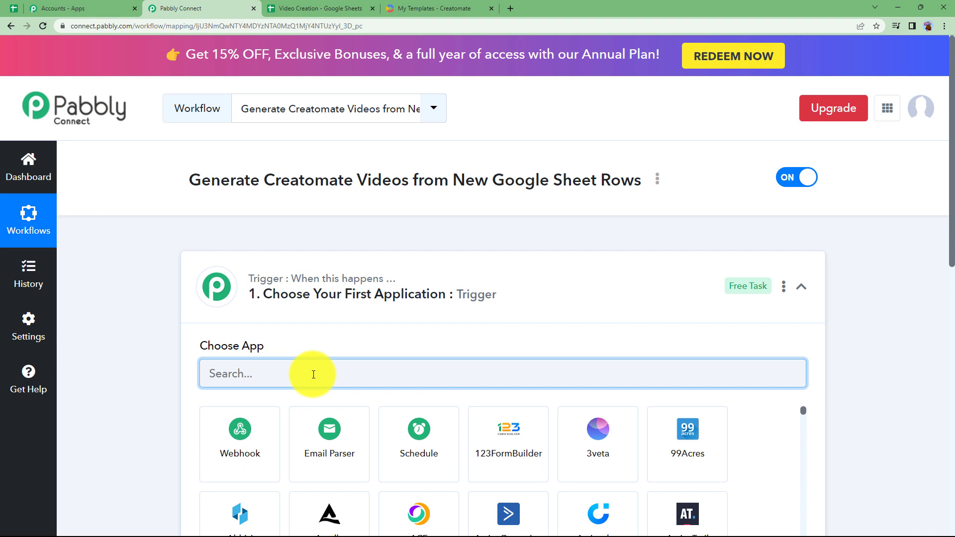
{"action": "type", "text": "sheets"}
{"action": "left_click", "coordinate": [255, 439]}
{"action": "left_click", "coordinate": [299, 434]}
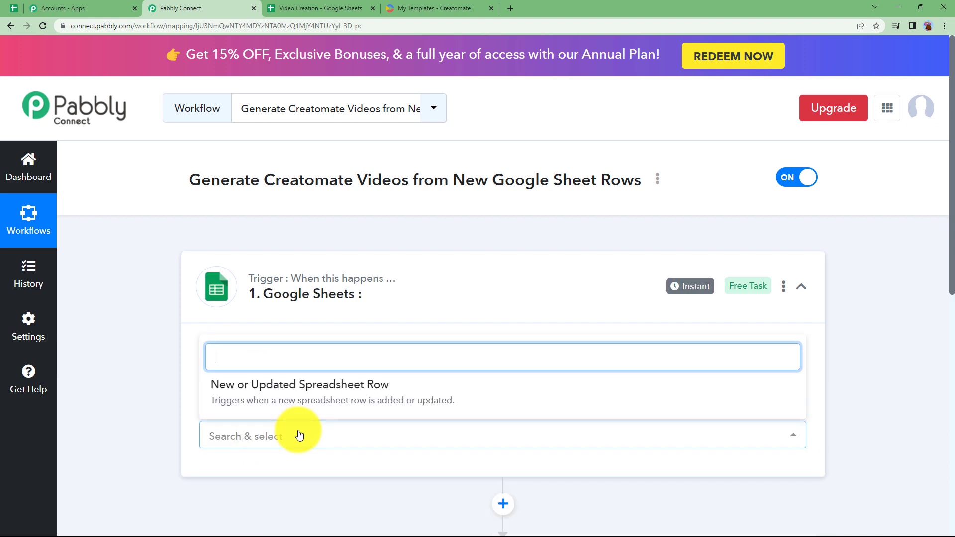
{"action": "left_click", "coordinate": [291, 396]}
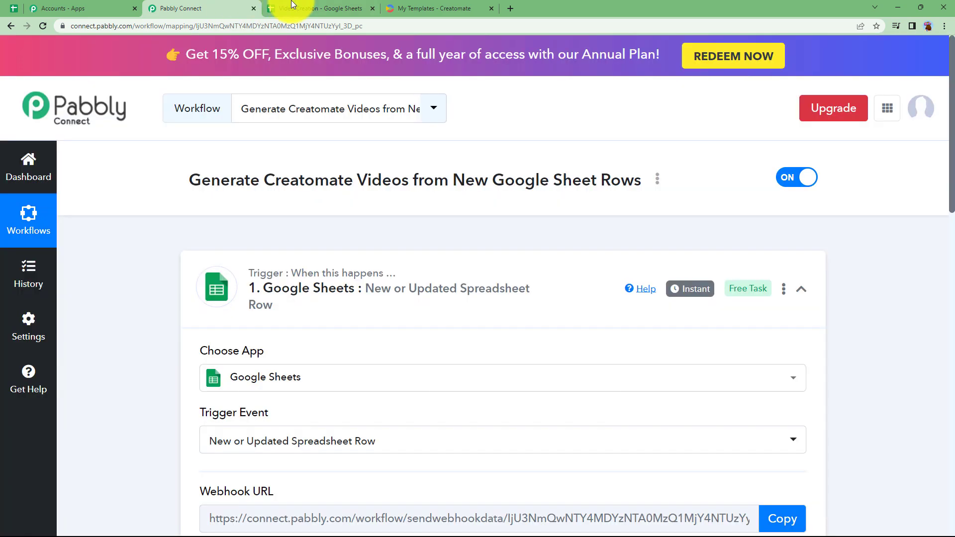
Check the trigger's webhook instructions, then look up the Pabbly Connect Webhooks add-on in the Video Creation spreadsheet's add-on marketplace
{"action": "left_click", "coordinate": [292, 7]}
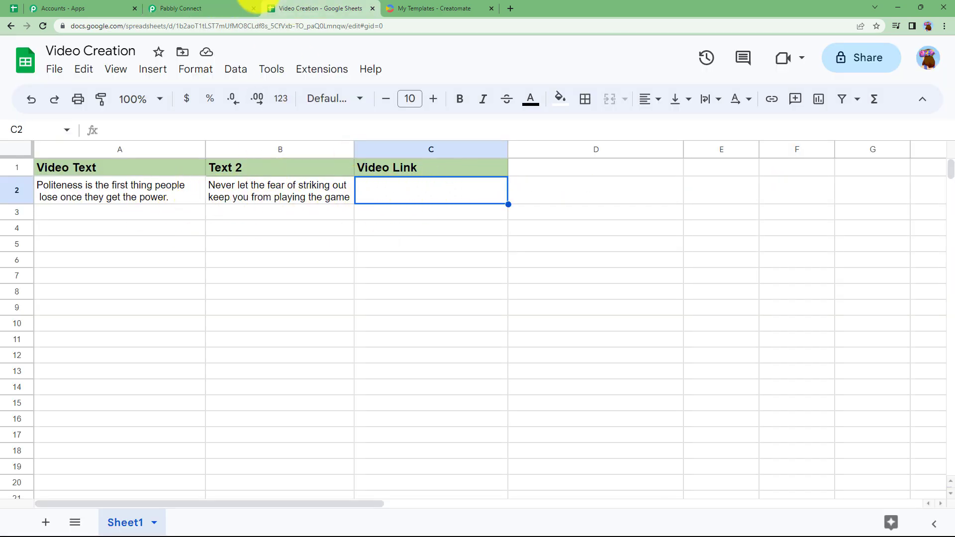
{"action": "left_click", "coordinate": [246, 8]}
{"action": "scroll", "coordinate": [218, 374], "scroll_direction": "down", "scroll_amount": 3}
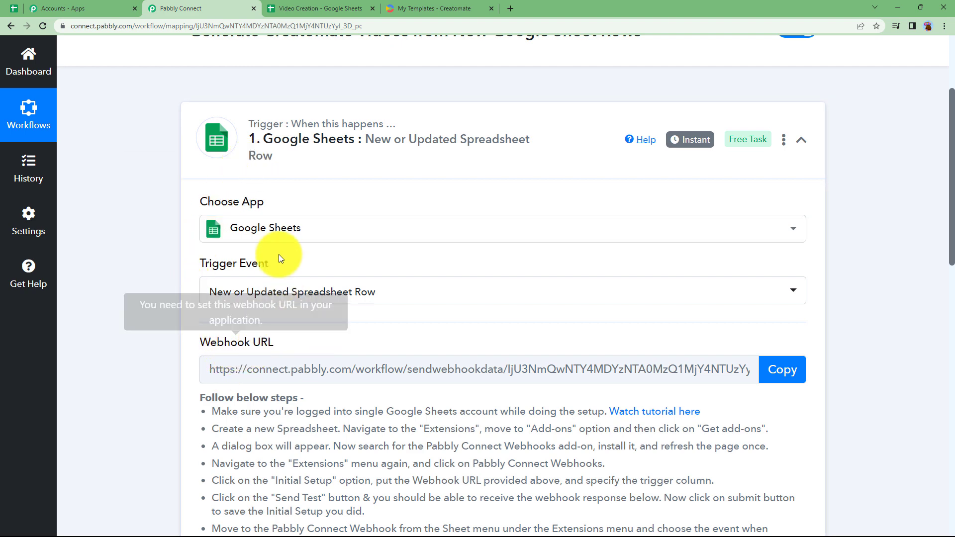
{"action": "left_click", "coordinate": [318, 9]}
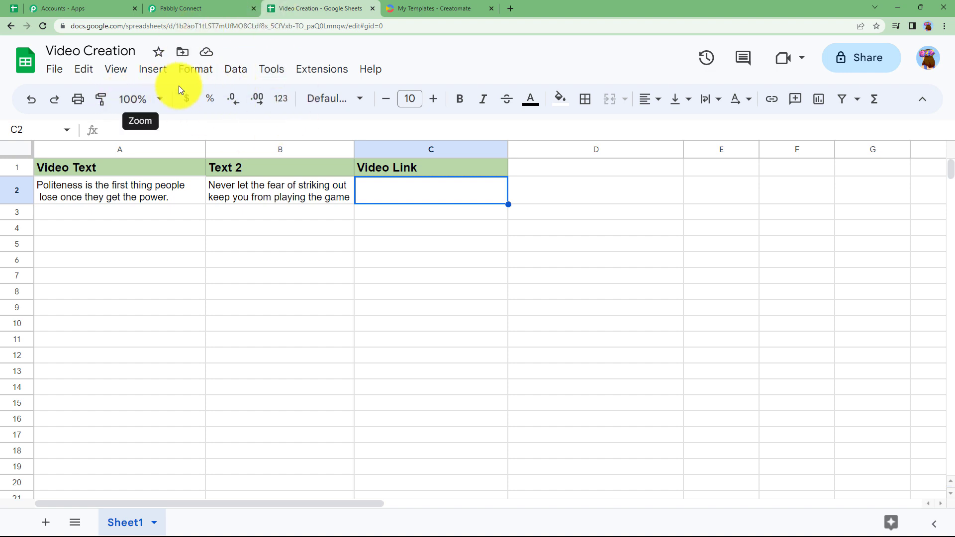
{"action": "left_click", "coordinate": [309, 74]}
{"action": "mouse_move", "coordinate": [316, 91]}
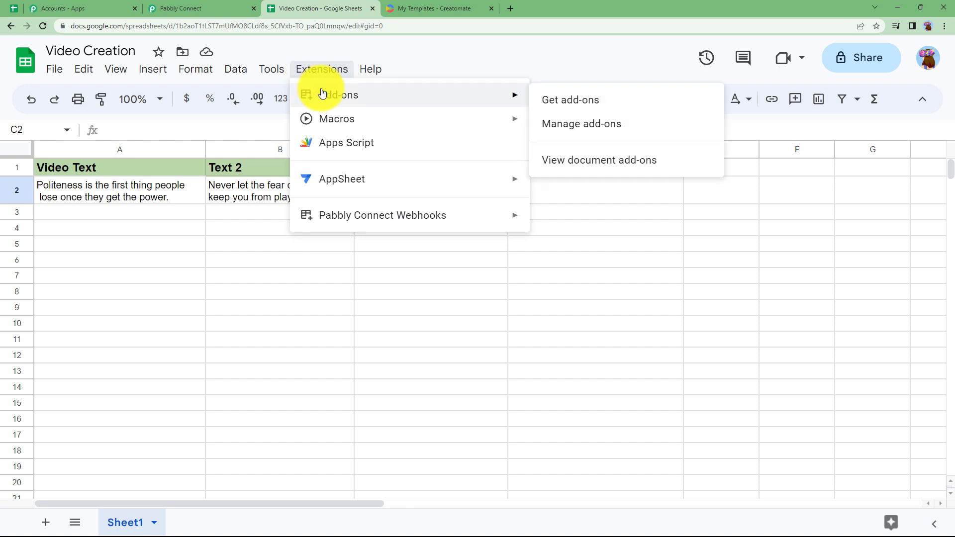
{"action": "left_click", "coordinate": [567, 100]}
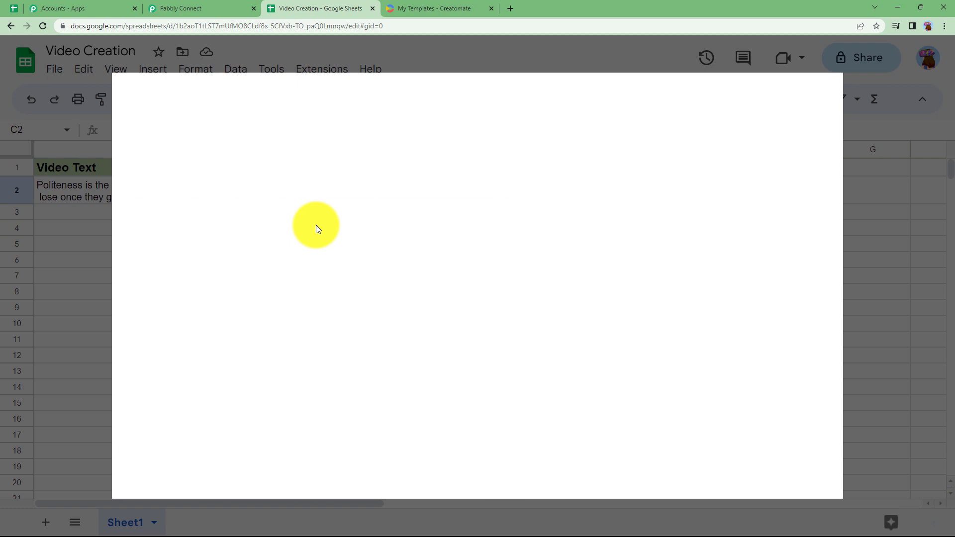
{"action": "left_click", "coordinate": [527, 99]}
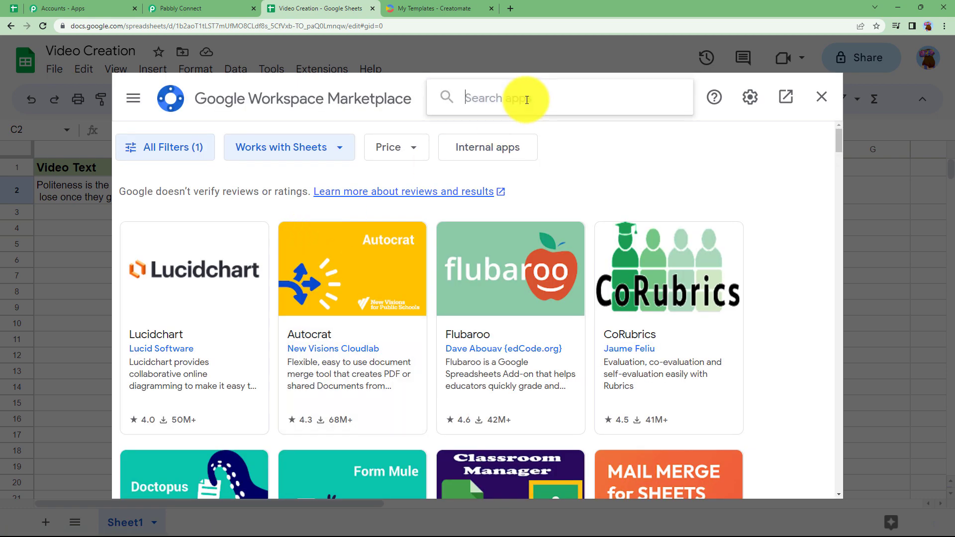
{"action": "type", "text": "pabbly c"}
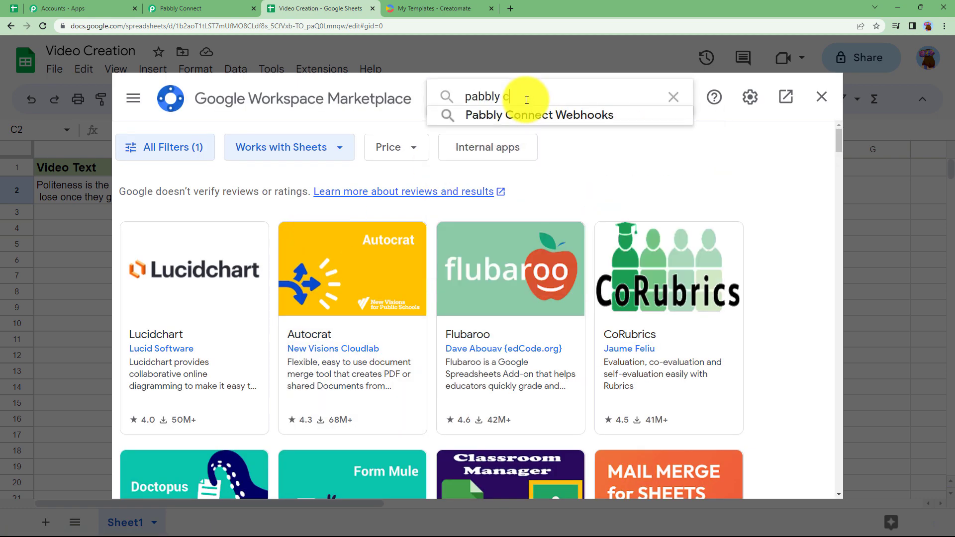
{"action": "left_click", "coordinate": [528, 115]}
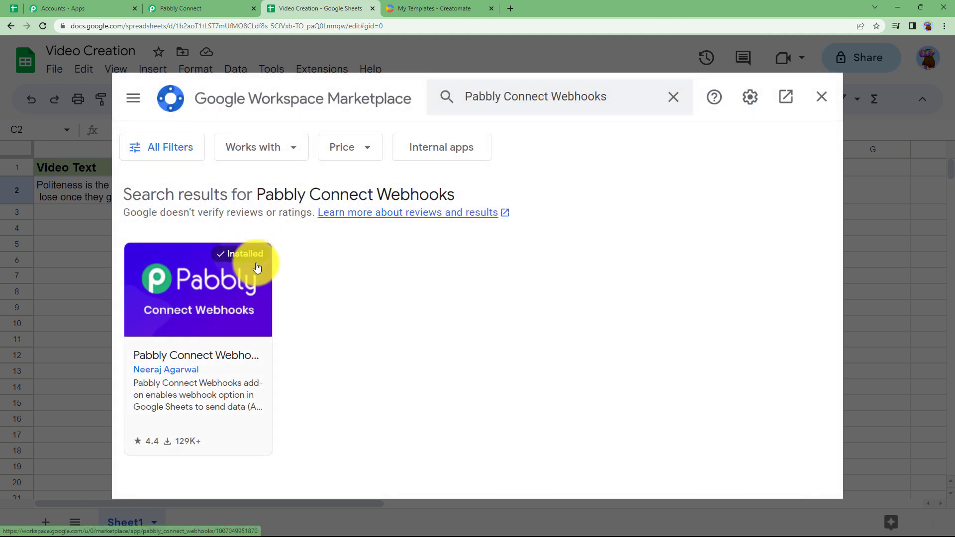
{"action": "left_click", "coordinate": [818, 102]}
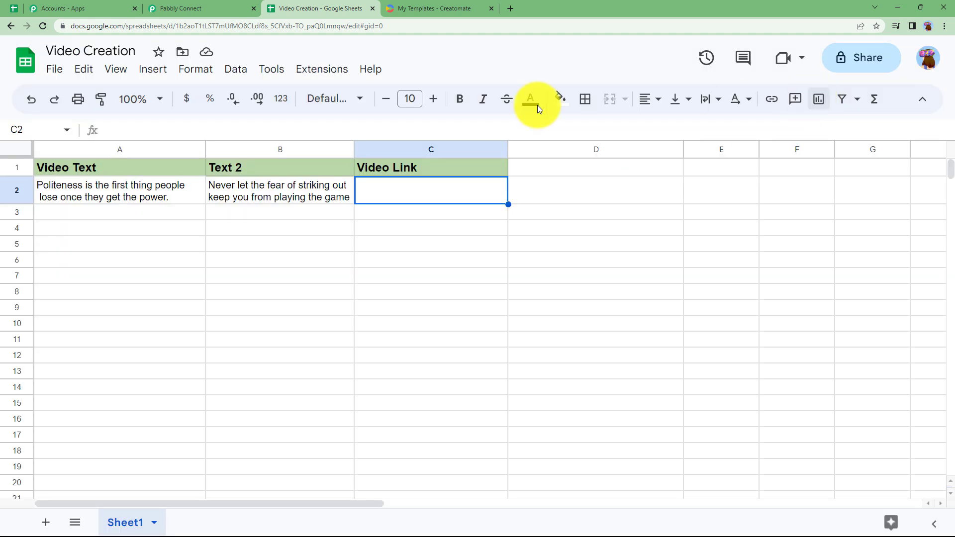
Open the Pabbly Connect Webhooks initial setup for Sheet1 and enter the webhook URL copied from the workflow's trigger
{"action": "left_click", "coordinate": [339, 69]}
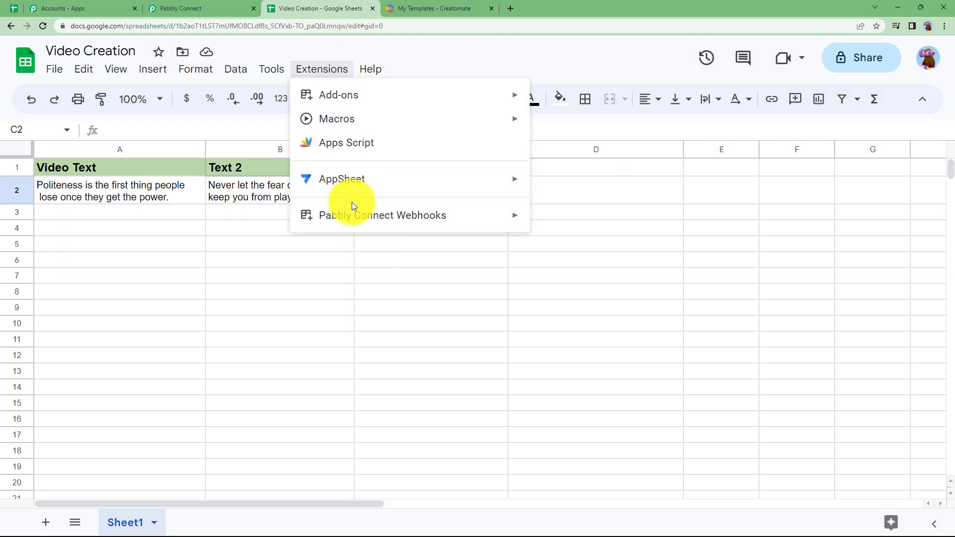
{"action": "mouse_move", "coordinate": [352, 214]}
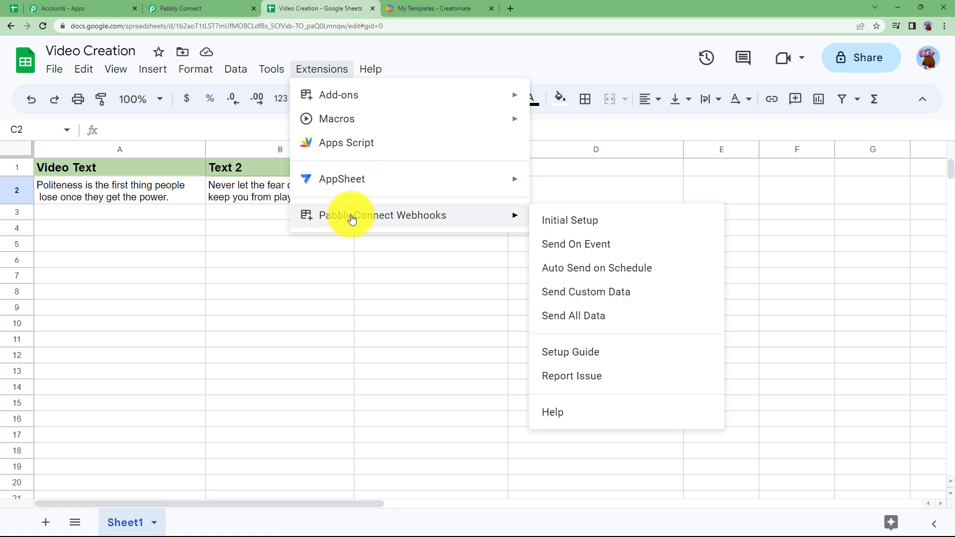
{"action": "left_click", "coordinate": [562, 228]}
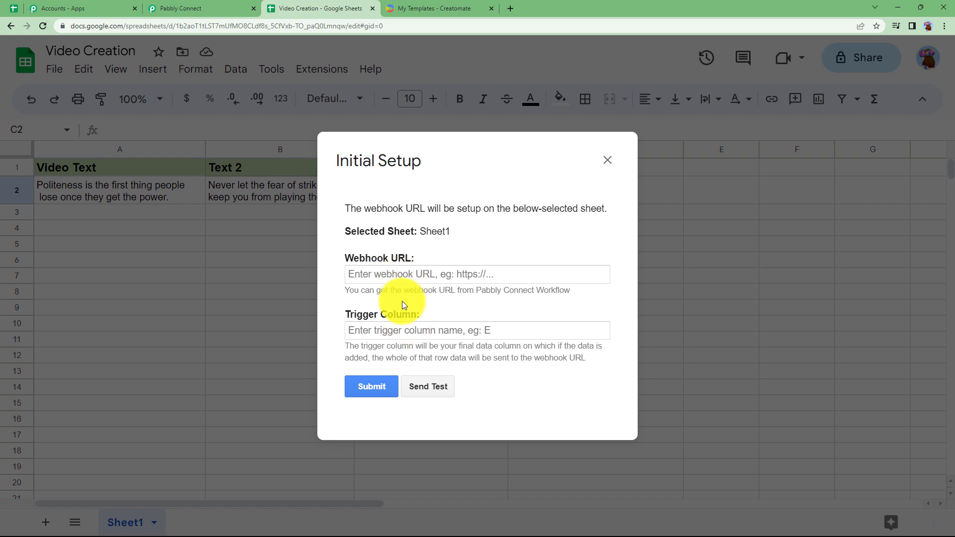
{"action": "left_click", "coordinate": [233, 9]}
{"action": "left_click", "coordinate": [782, 369]}
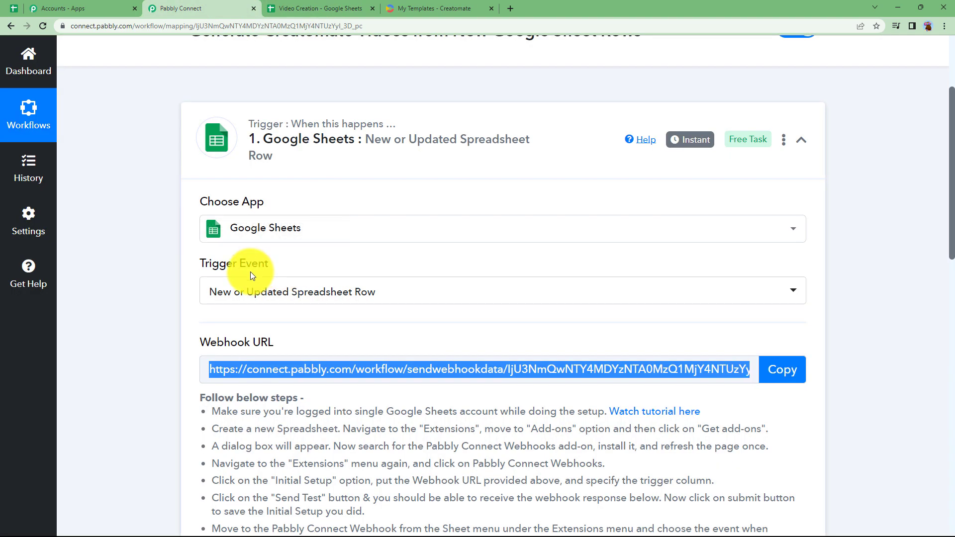
{"action": "scroll", "coordinate": [249, 272], "scroll_direction": "down", "scroll_amount": 6}
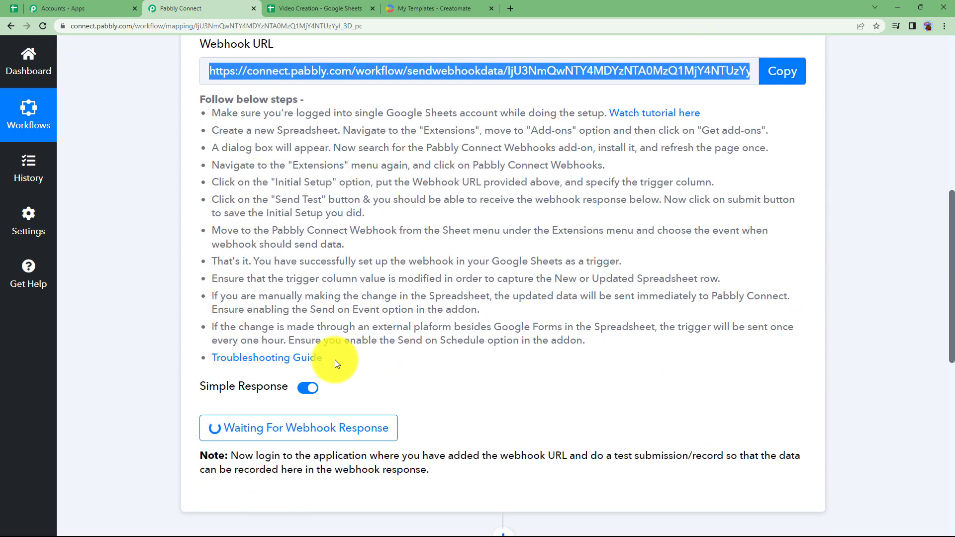
{"action": "left_click", "coordinate": [341, 4]}
{"action": "left_click", "coordinate": [475, 265]}
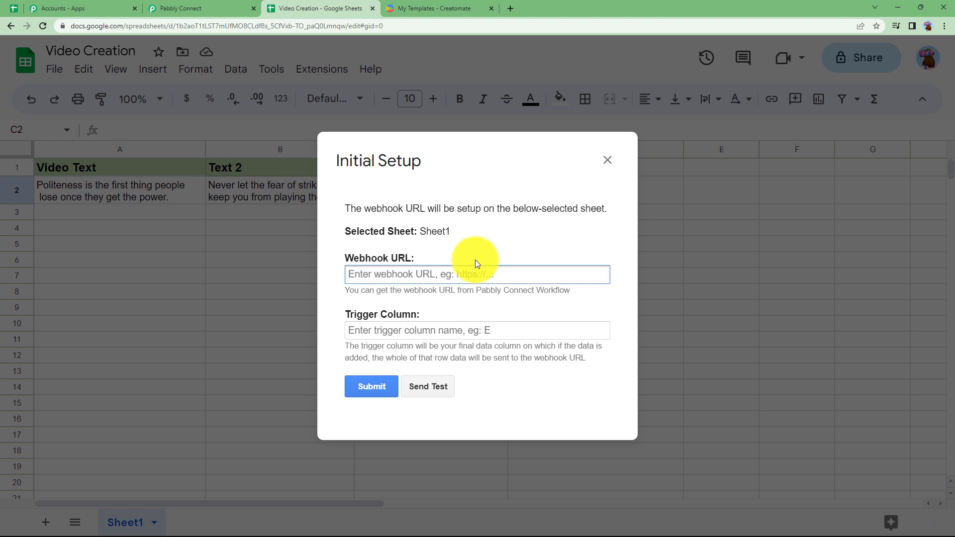
{"action": "key", "text": "ctrl+v"}
Set the trigger column to B and submit the initial setup
{"action": "left_click", "coordinate": [424, 331]}
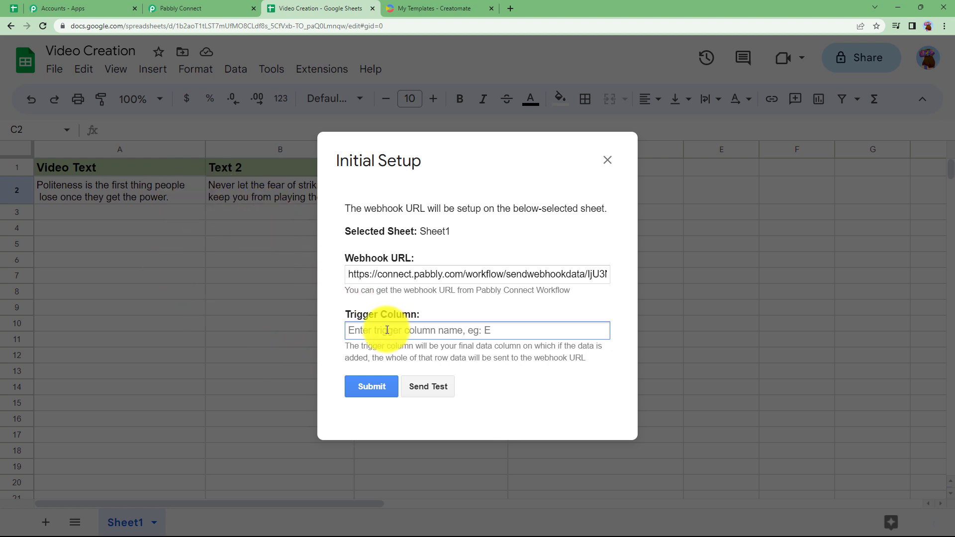
{"action": "type", "text": "B"}
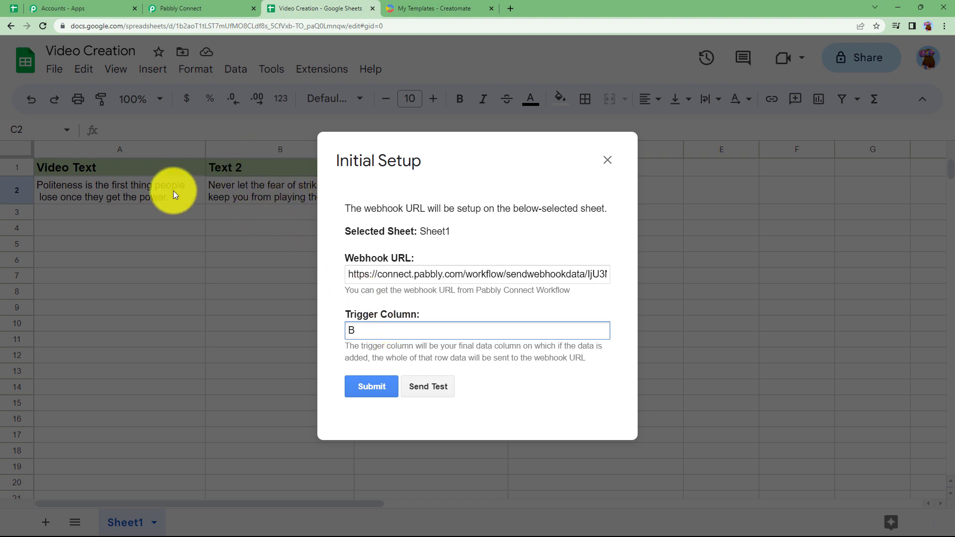
{"action": "left_click", "coordinate": [372, 388]}
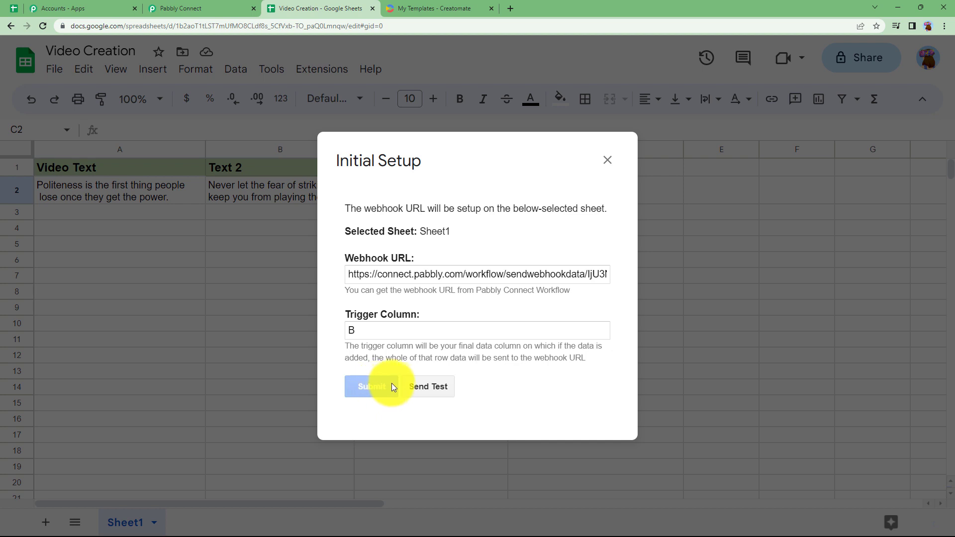
Send test data from the webhook setup and check the response captured by the workflow's trigger
{"action": "scroll", "coordinate": [412, 298], "scroll_direction": "down", "scroll_amount": 1}
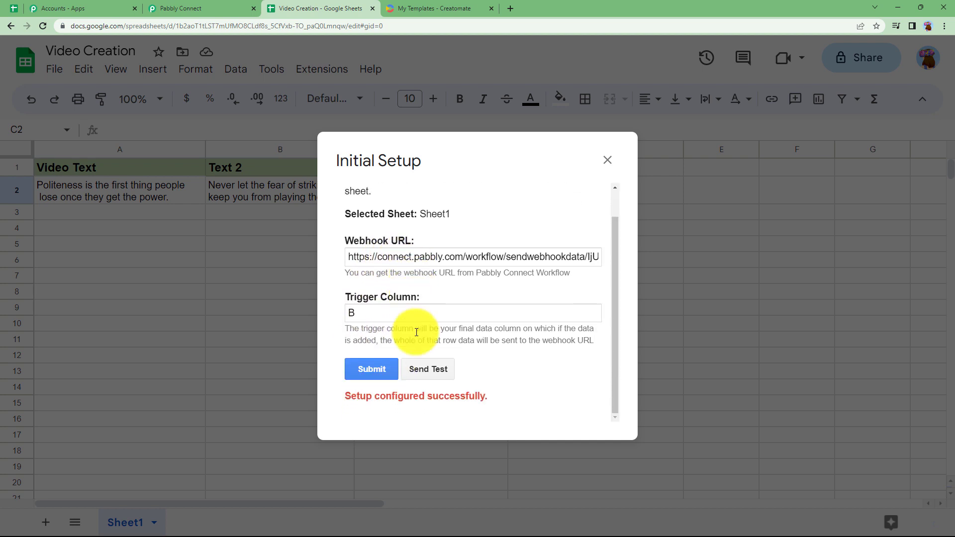
{"action": "left_click", "coordinate": [433, 371]}
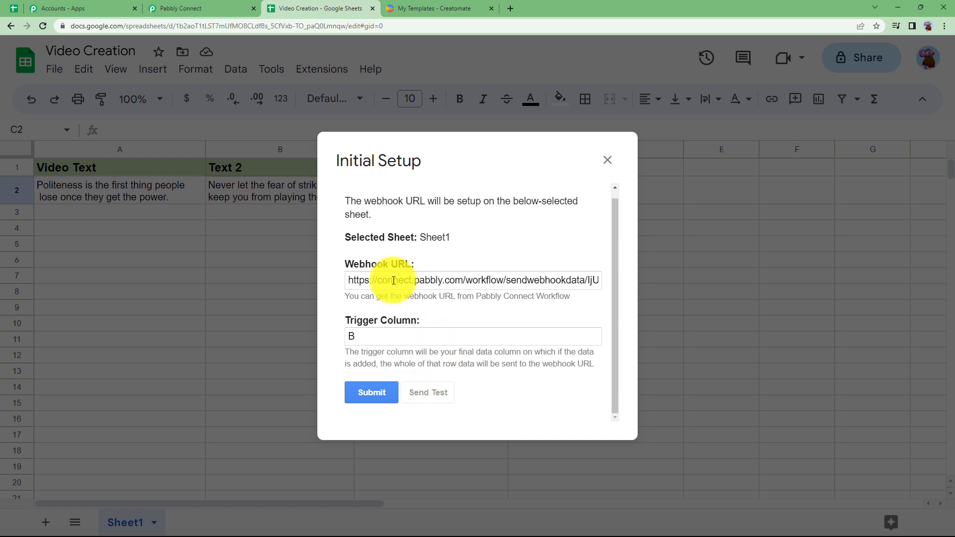
{"action": "scroll", "coordinate": [447, 364], "scroll_direction": "down", "scroll_amount": 1}
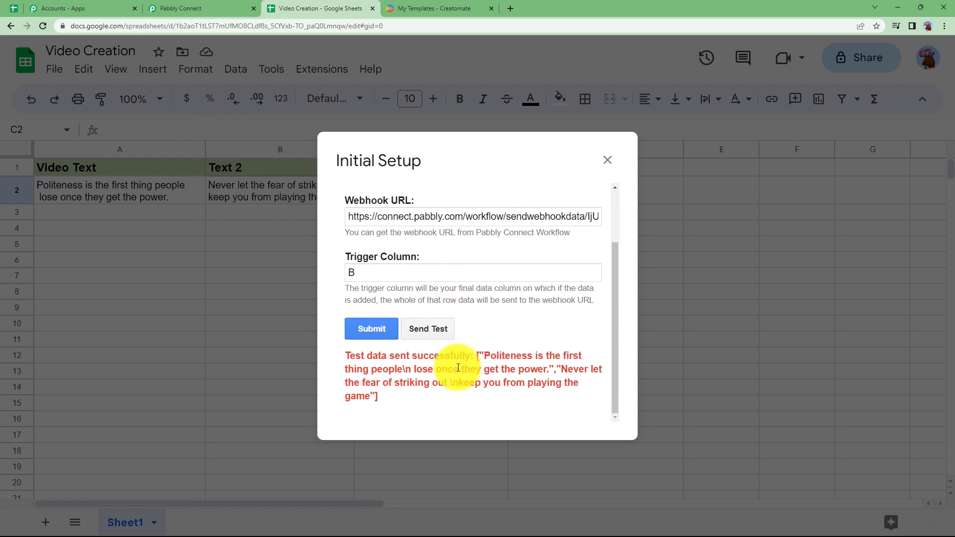
{"action": "left_click", "coordinate": [208, 6]}
{"action": "scroll", "coordinate": [166, 313], "scroll_direction": "down", "scroll_amount": 4}
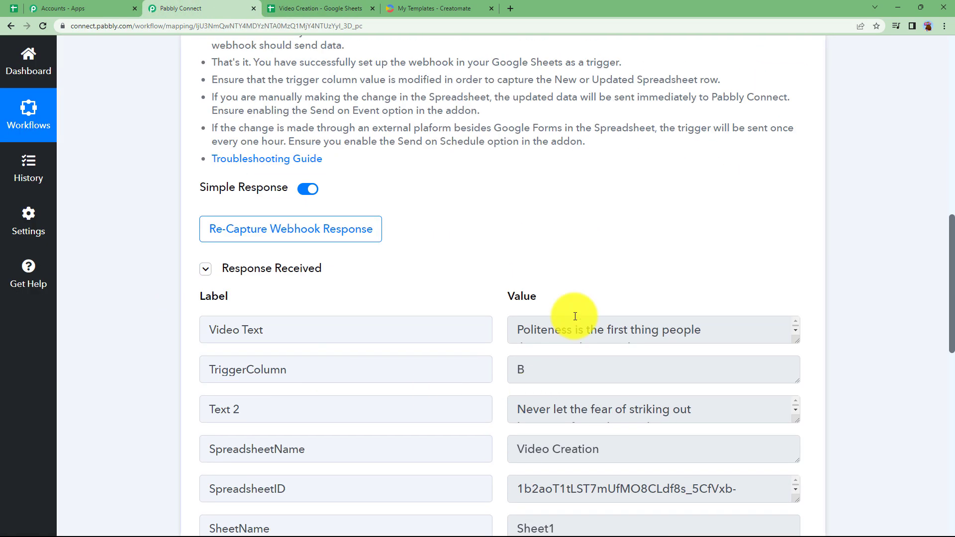
Close the initial setup in the Video Creation spreadsheet and enable the Pabbly Connect Webhooks add-on's Send On Event option
{"action": "left_click", "coordinate": [315, 8]}
{"action": "left_click", "coordinate": [609, 161]}
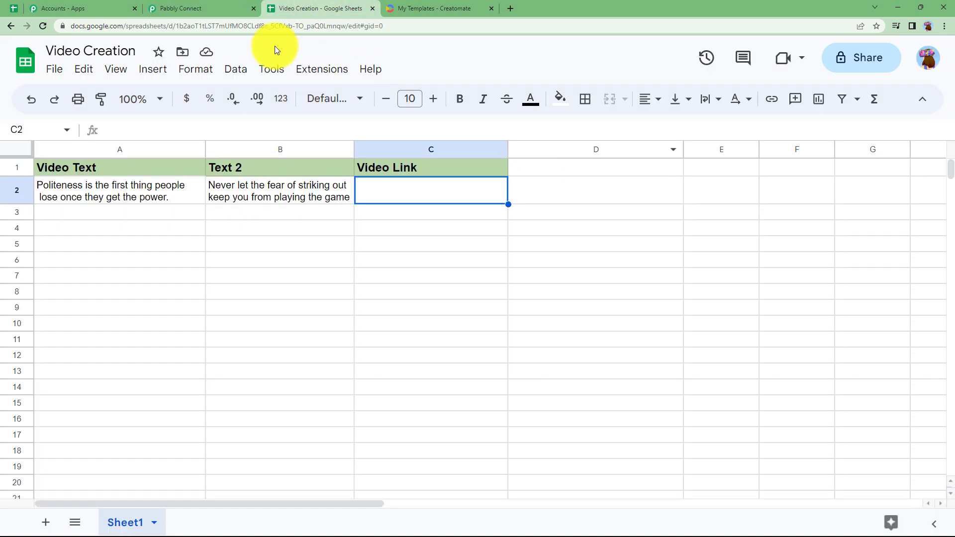
{"action": "left_click", "coordinate": [298, 69]}
{"action": "mouse_move", "coordinate": [390, 222]}
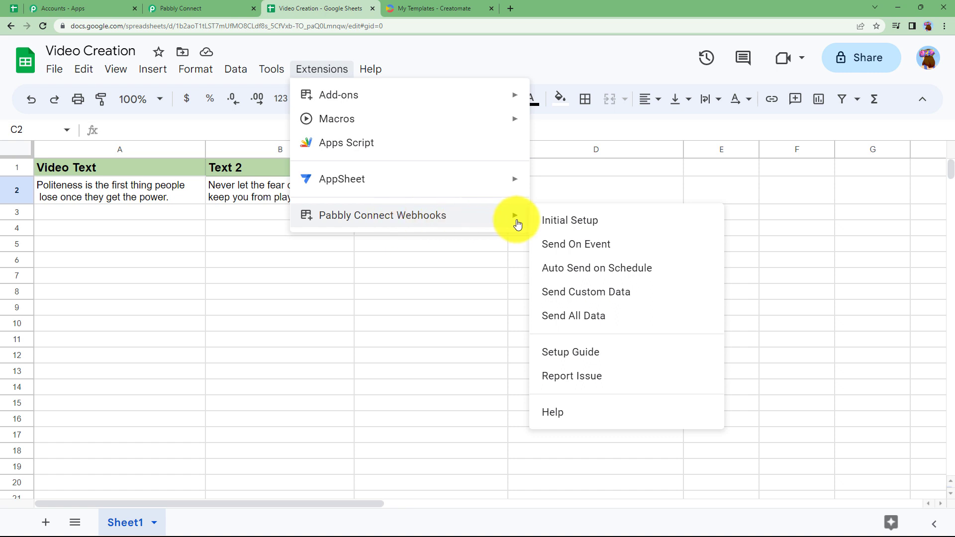
{"action": "left_click", "coordinate": [559, 248]}
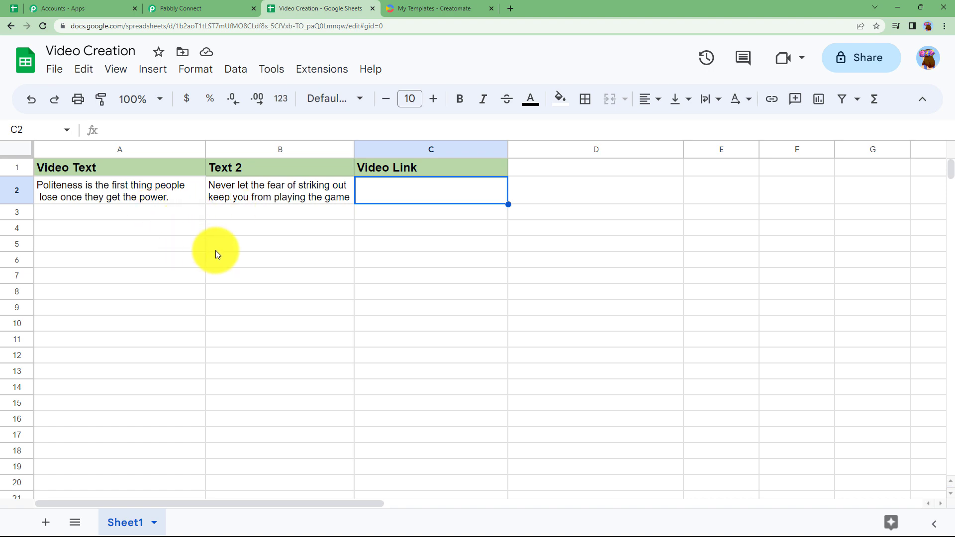
Review the trigger's captured response, checking the Video Text, Text 2, SpreadsheetName and SheetName values
{"action": "left_click", "coordinate": [224, 9]}
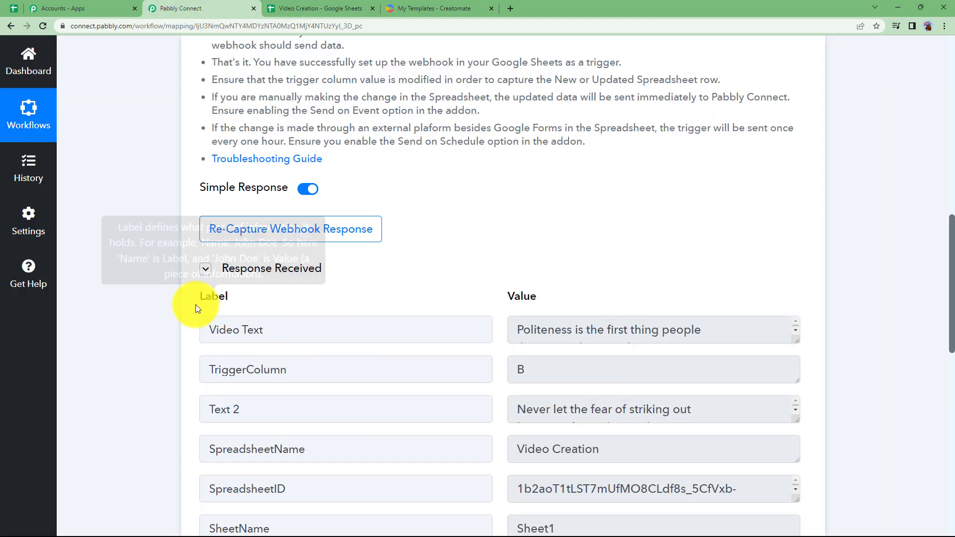
{"action": "scroll", "coordinate": [187, 300], "scroll_direction": "down", "scroll_amount": 4}
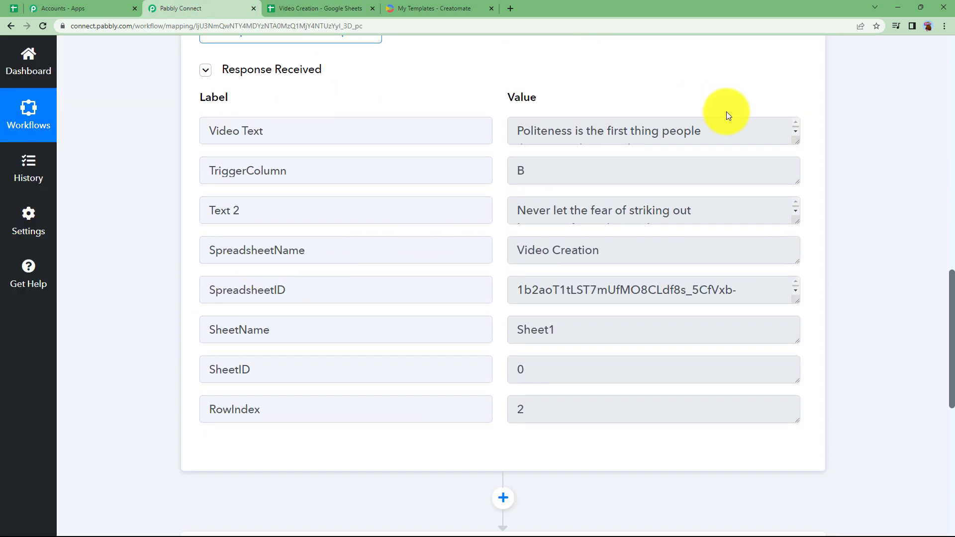
{"action": "left_click_drag", "start_coordinate": [721, 130], "coordinate": [469, 150]}
{"action": "left_click_drag", "start_coordinate": [746, 207], "coordinate": [498, 243]}
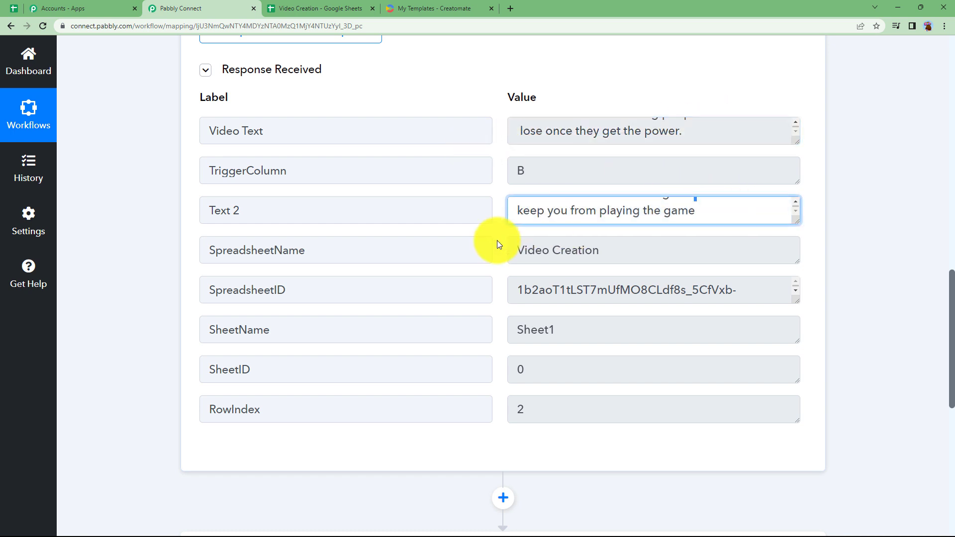
{"action": "left_click_drag", "start_coordinate": [610, 253], "coordinate": [486, 281]}
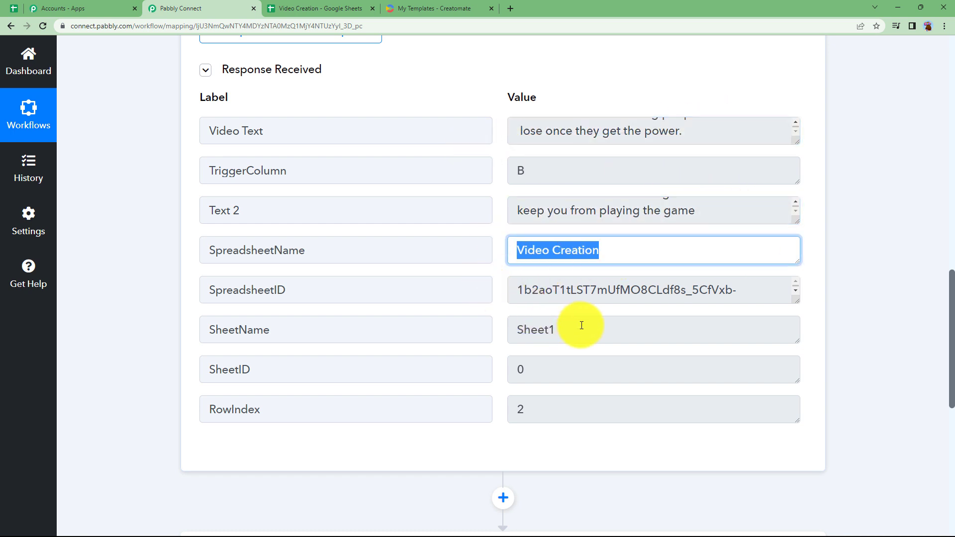
{"action": "scroll", "coordinate": [565, 256], "scroll_direction": "down", "scroll_amount": 2}
{"action": "left_click_drag", "start_coordinate": [567, 230], "coordinate": [486, 260]}
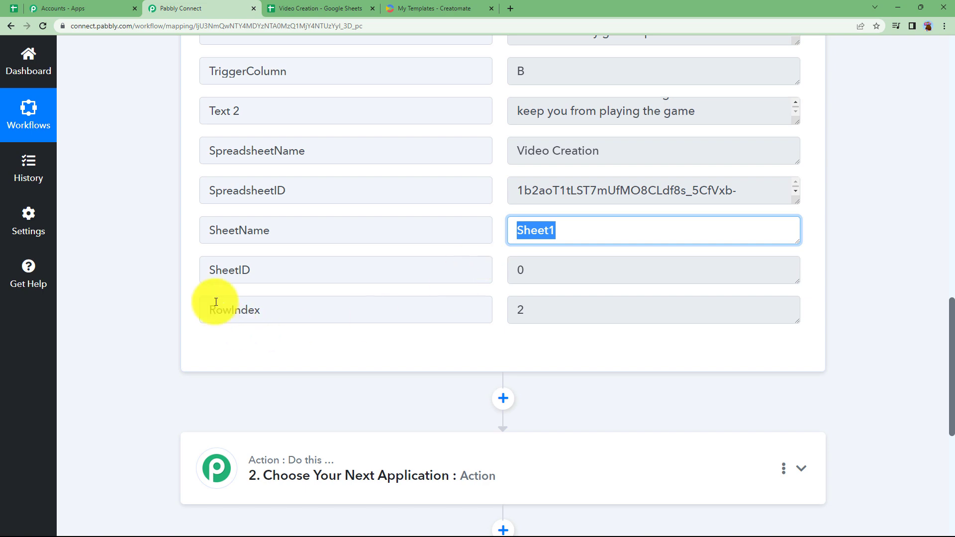
{"action": "scroll", "coordinate": [166, 206], "scroll_direction": "up", "scroll_amount": 1}
{"action": "scroll", "coordinate": [165, 206], "scroll_direction": "up", "scroll_amount": 5}
{"action": "scroll", "coordinate": [223, 267], "scroll_direction": "up", "scroll_amount": 5}
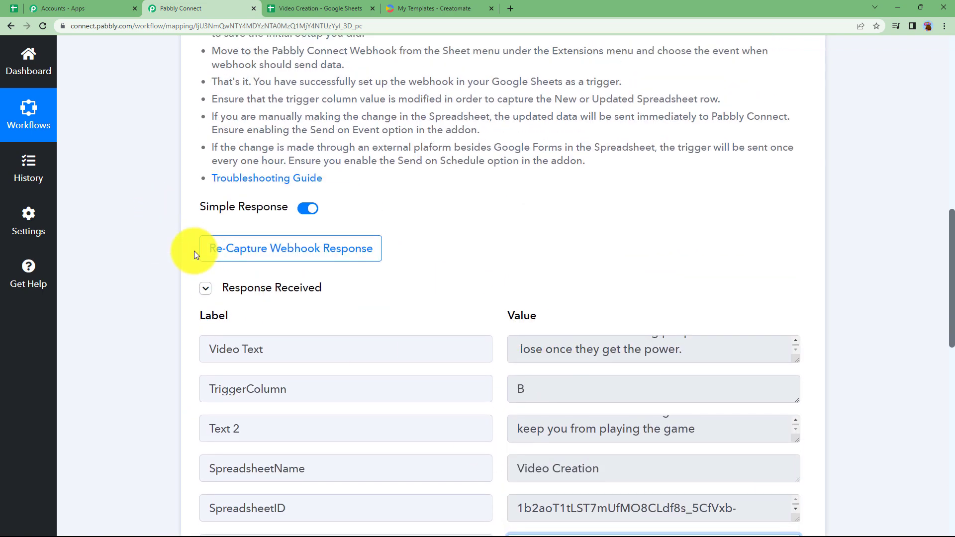
{"action": "scroll", "coordinate": [233, 252], "scroll_direction": "up", "scroll_amount": 3}
Collapse the Google Sheets trigger and set the workflow's second step to the Creatomate app
{"action": "left_click", "coordinate": [418, 141]}
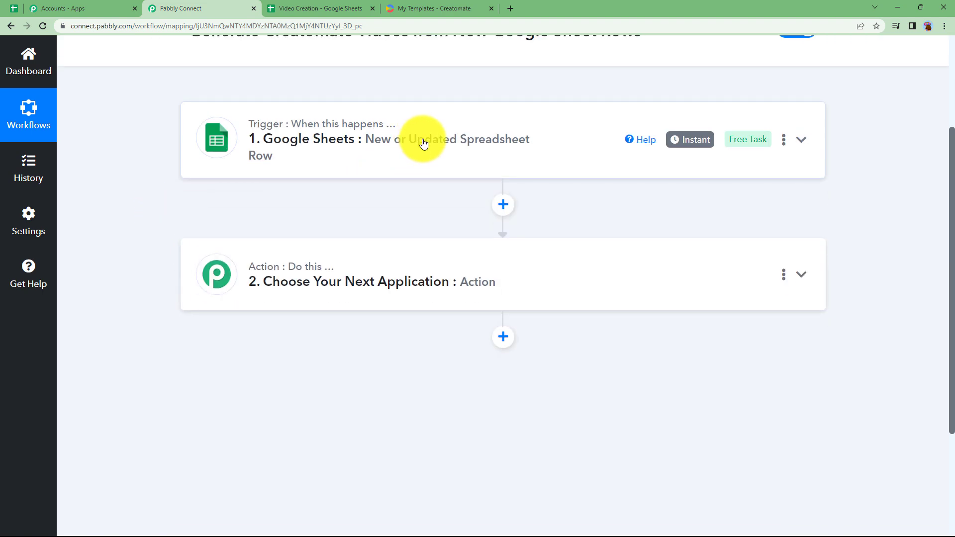
{"action": "left_click", "coordinate": [381, 275]}
{"action": "left_click", "coordinate": [342, 352]}
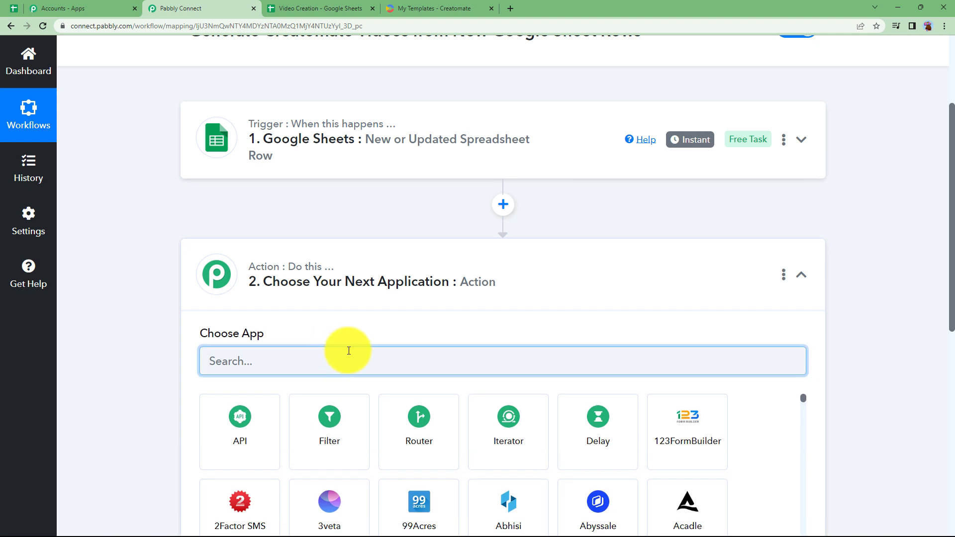
{"action": "type", "text": "Creat"}
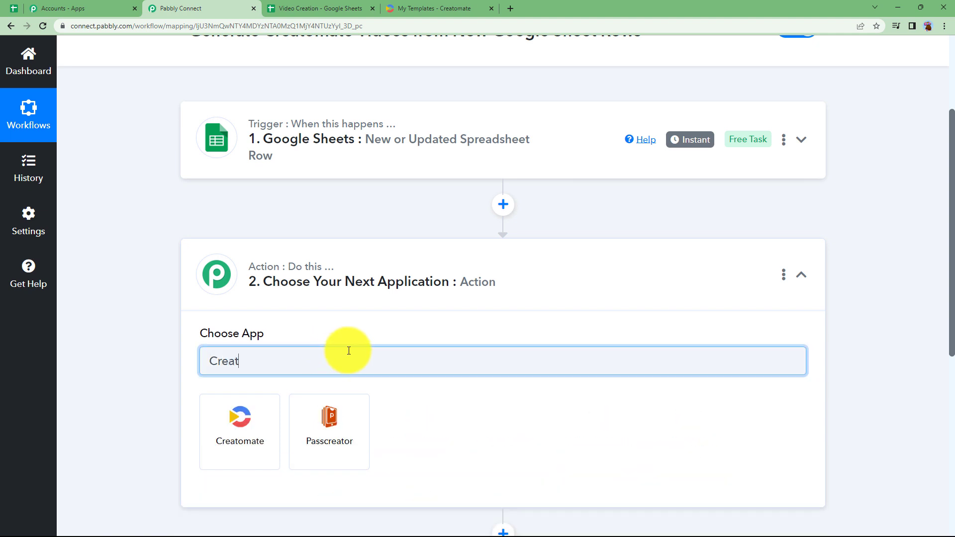
{"action": "left_click", "coordinate": [241, 420]}
{"action": "scroll", "coordinate": [161, 377], "scroll_direction": "down", "scroll_amount": 3}
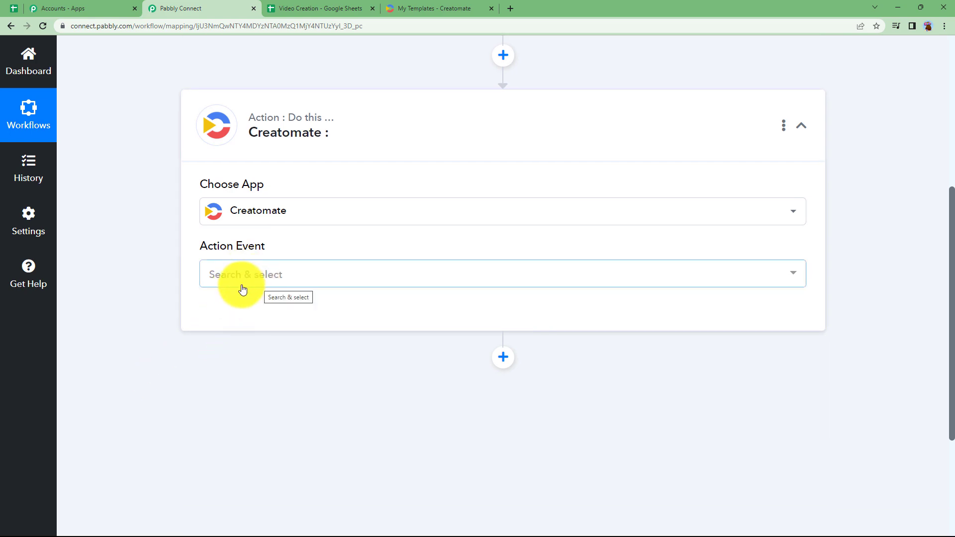
Preview the Quick Promo template in Creatomate at about 3.5 s and compare its text placeholder with the spreadsheet's text columns
{"action": "left_click", "coordinate": [436, 4]}
{"action": "left_click", "coordinate": [348, 313]}
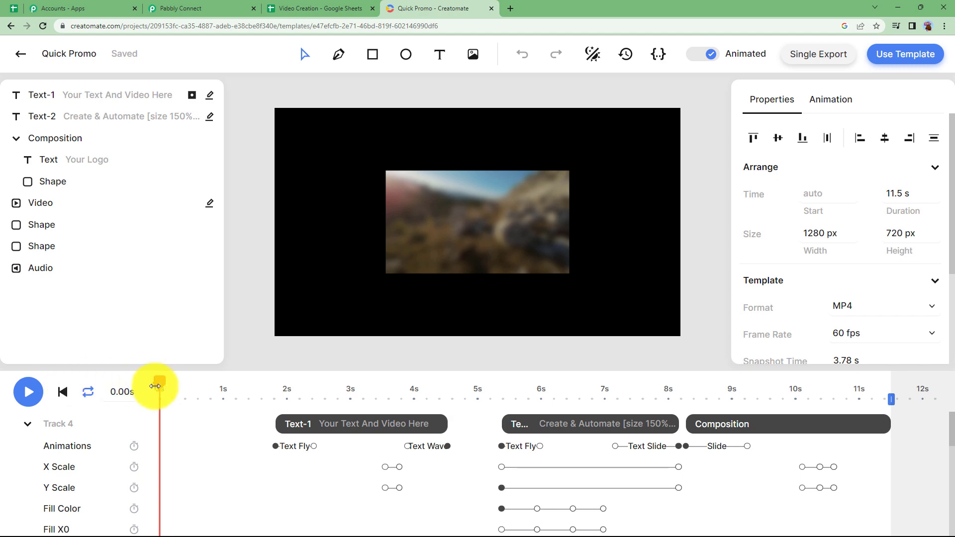
{"action": "left_click_drag", "start_coordinate": [157, 387], "coordinate": [380, 427]}
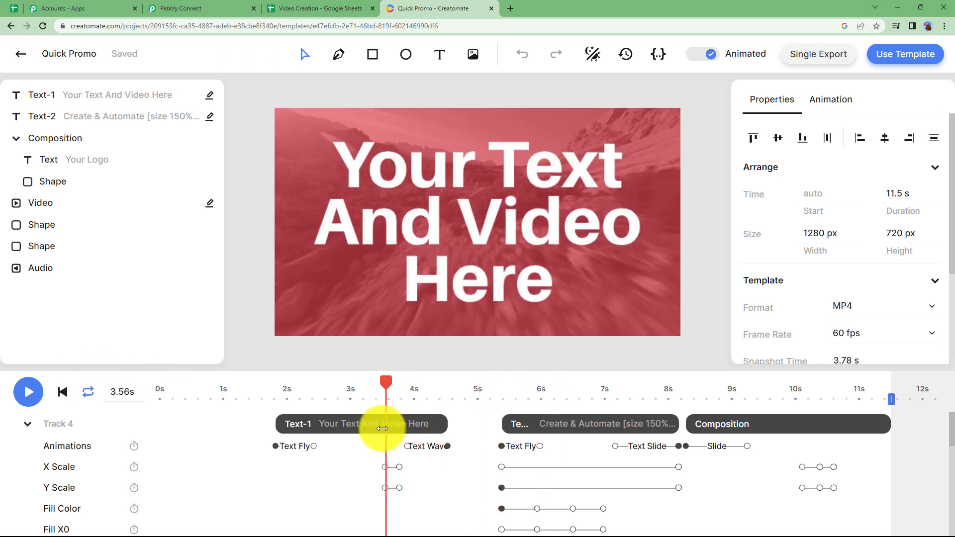
{"action": "left_click", "coordinate": [298, 7]}
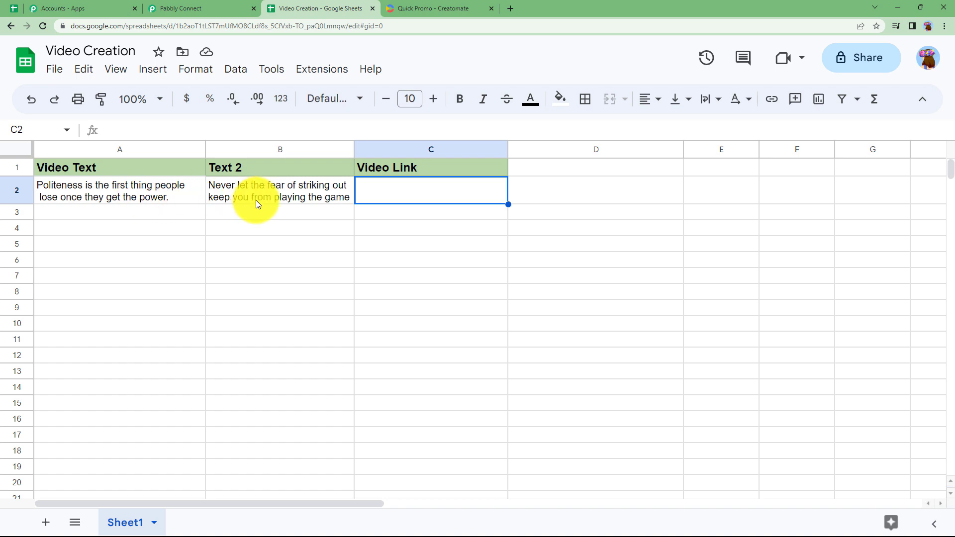
{"action": "left_click", "coordinate": [219, 9]}
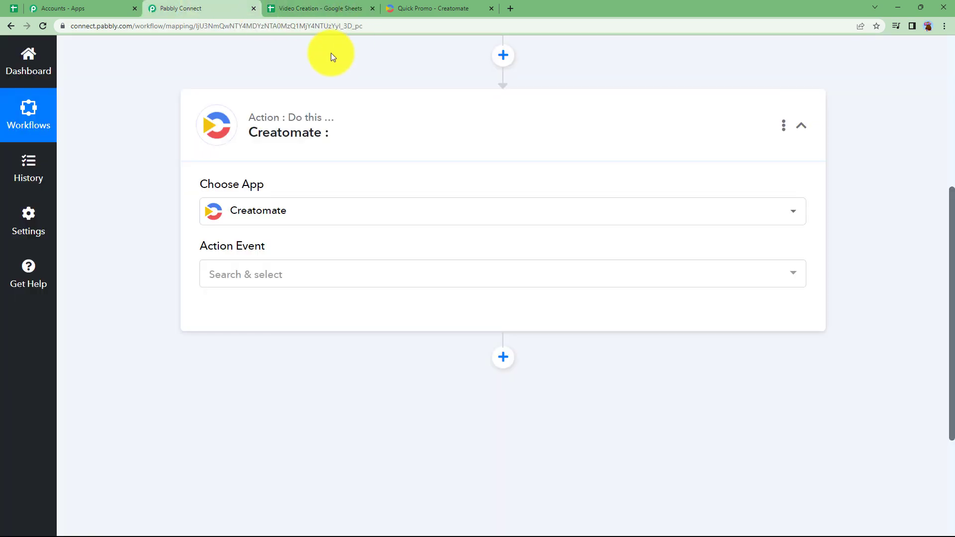
{"action": "left_click", "coordinate": [408, 8]}
{"action": "left_click_drag", "start_coordinate": [386, 382], "coordinate": [383, 472]}
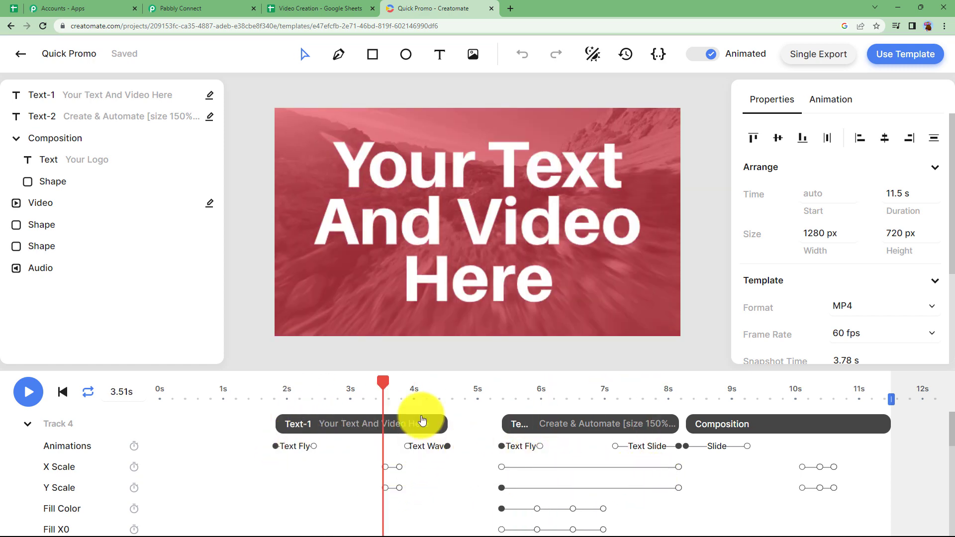
{"action": "left_click", "coordinate": [407, 243]}
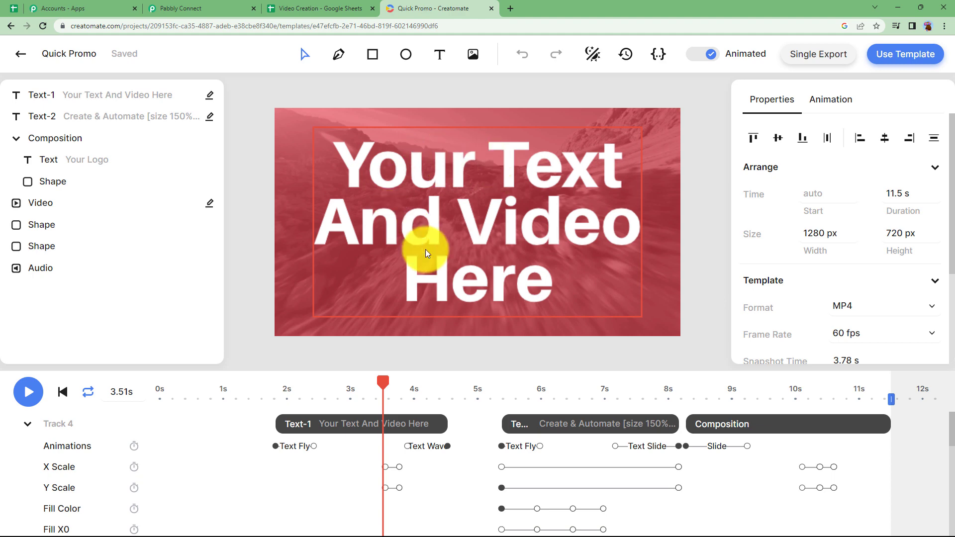
In Pabbly Connect, set the Creatomate action event to Get Specific Template and choose to add a new Creatomate connection
{"action": "left_click", "coordinate": [225, 5]}
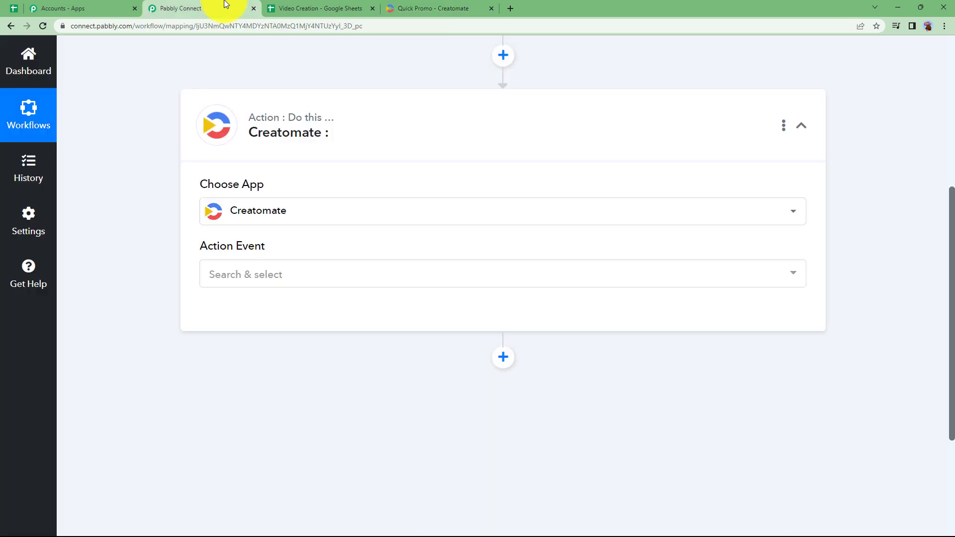
{"action": "left_click", "coordinate": [269, 279]}
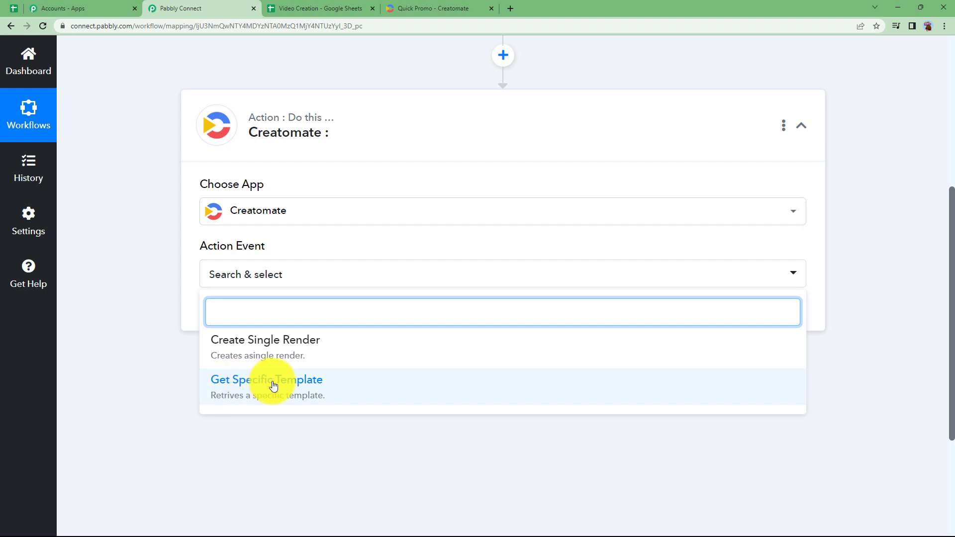
{"action": "left_click", "coordinate": [221, 391]}
{"action": "left_click", "coordinate": [247, 323]}
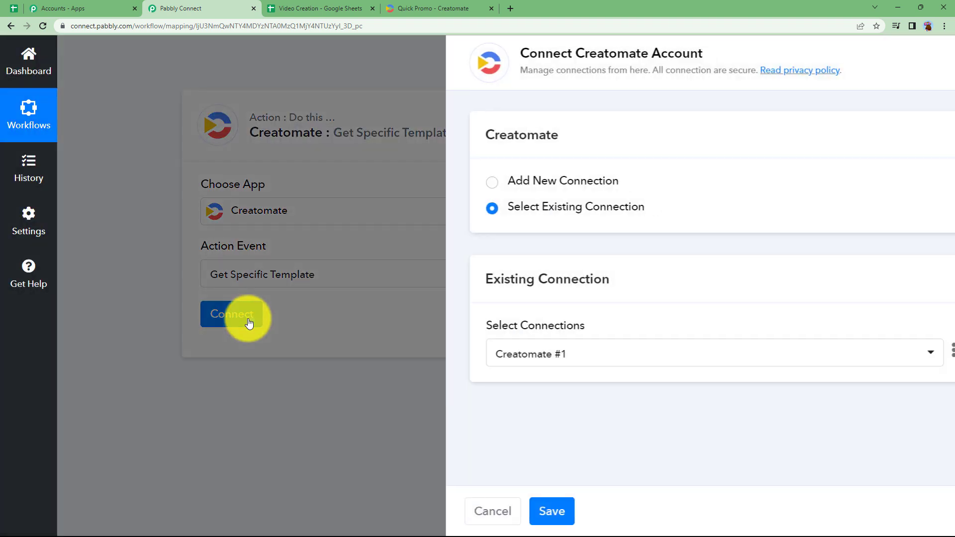
{"action": "left_click", "coordinate": [447, 183]}
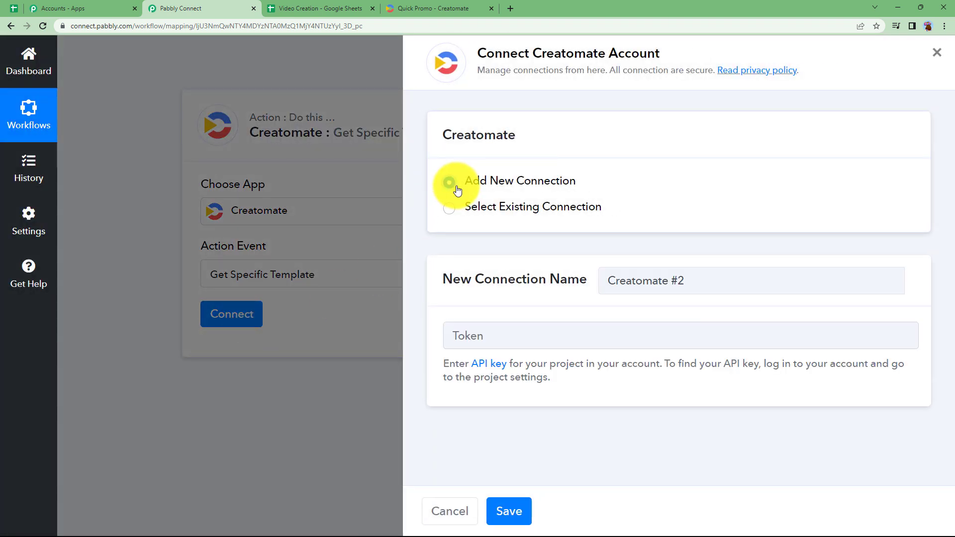
{"action": "left_click", "coordinate": [489, 337]}
{"action": "left_click", "coordinate": [500, 404]}
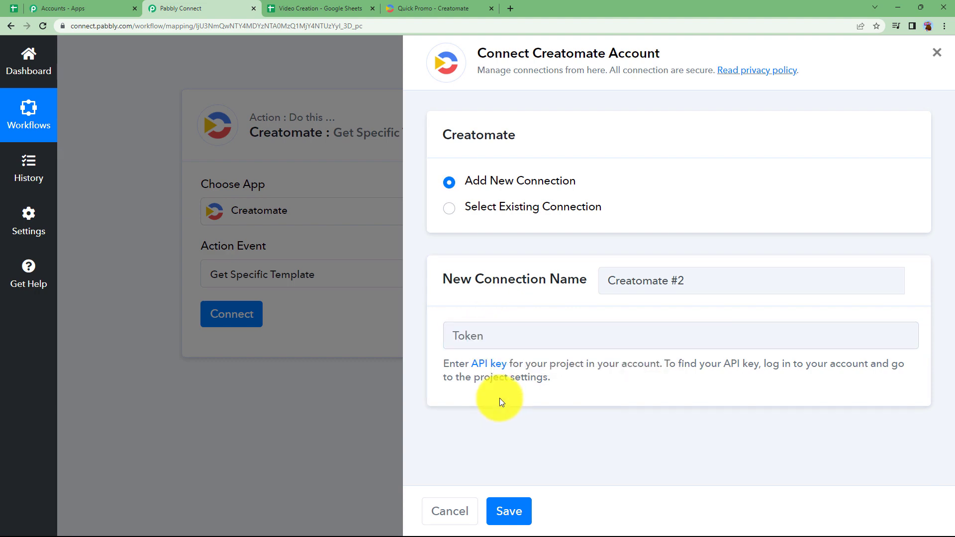
Switch to Creatomate, open the Default Project's settings, and reveal and copy the project's API key
{"action": "left_click", "coordinate": [409, 5]}
{"action": "left_click", "coordinate": [11, 26]}
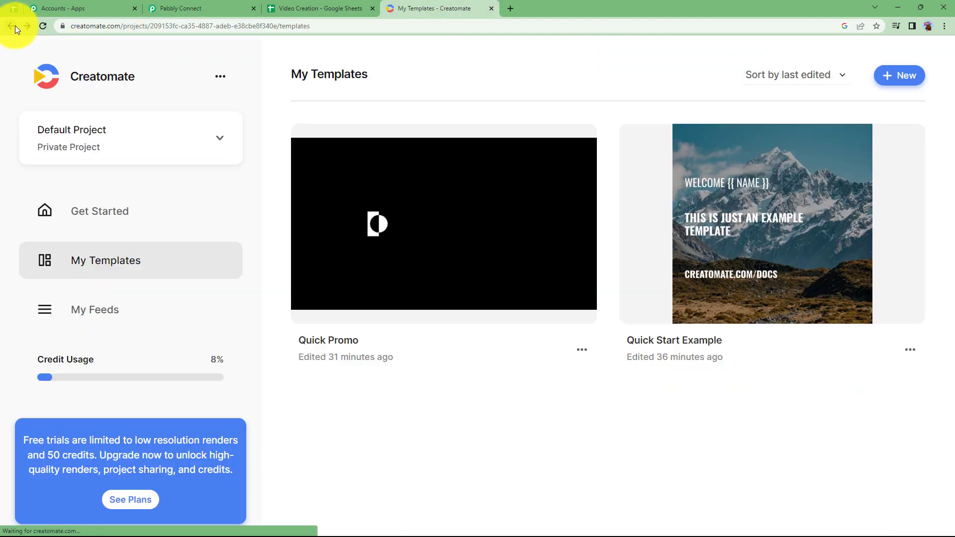
{"action": "left_click", "coordinate": [222, 77]}
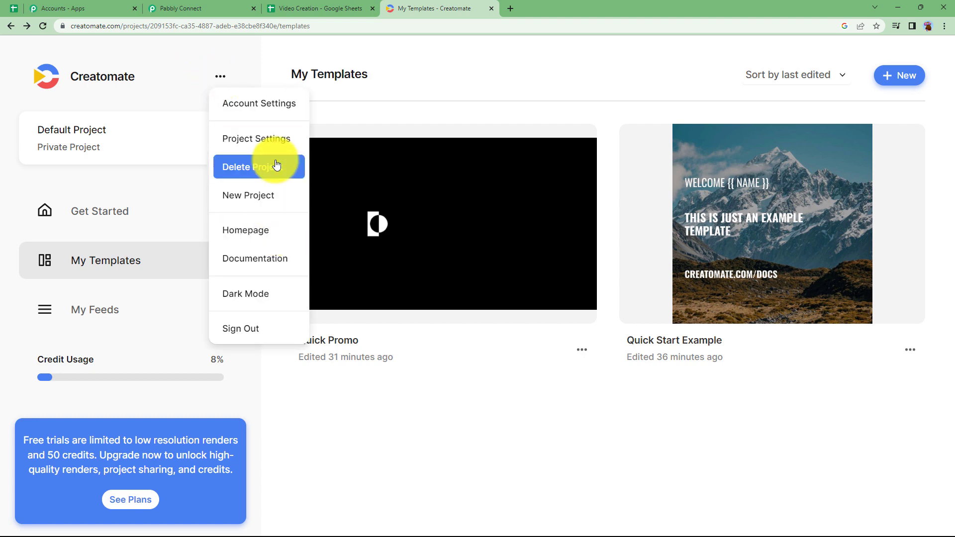
{"action": "left_click", "coordinate": [277, 144]}
{"action": "scroll", "coordinate": [443, 366], "scroll_direction": "down", "scroll_amount": 1}
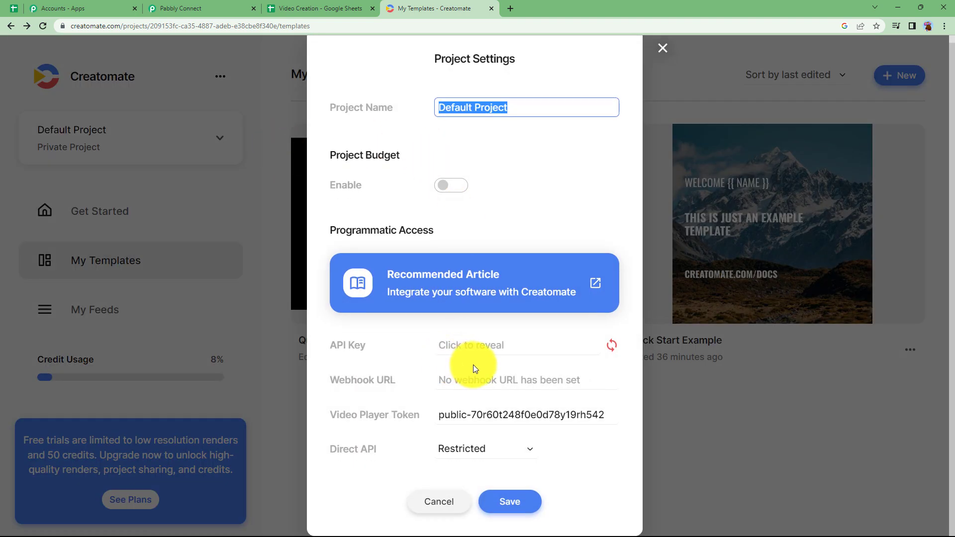
{"action": "left_click", "coordinate": [463, 345]}
{"action": "double_click", "coordinate": [444, 347]}
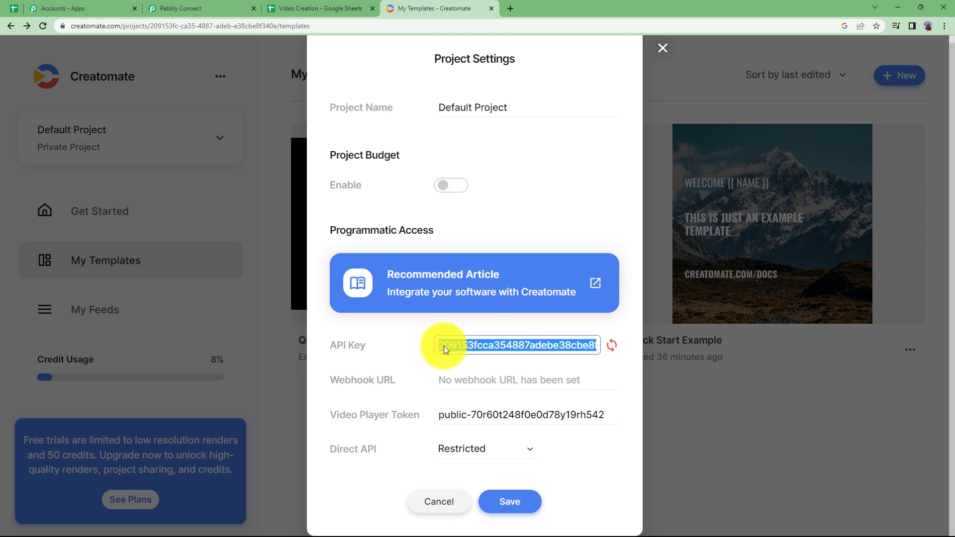
Back in Pabbly Connect, paste the Creatomate API key as the new connection's token and save the connection
{"action": "left_click", "coordinate": [199, 9]}
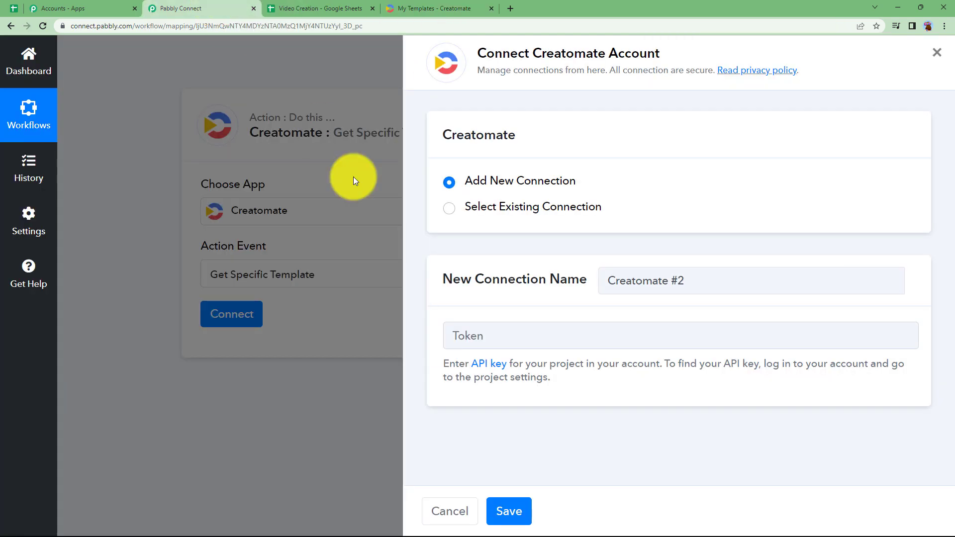
{"action": "left_click", "coordinate": [505, 346]}
{"action": "key", "text": "ctrl+v"}
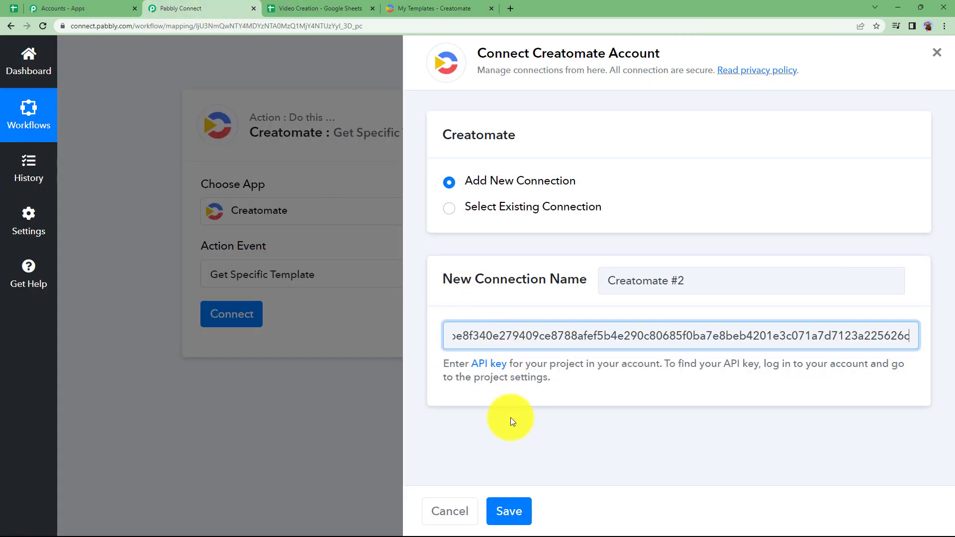
{"action": "left_click", "coordinate": [509, 512]}
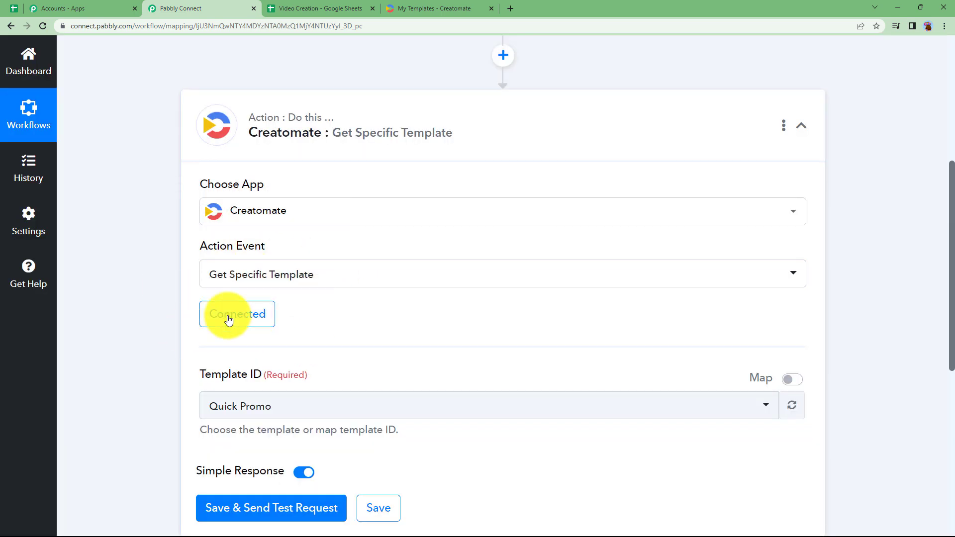
Switch to Creatomate, close the project settings and reopen the Quick Promo template
{"action": "scroll", "coordinate": [171, 342], "scroll_direction": "down", "scroll_amount": 3}
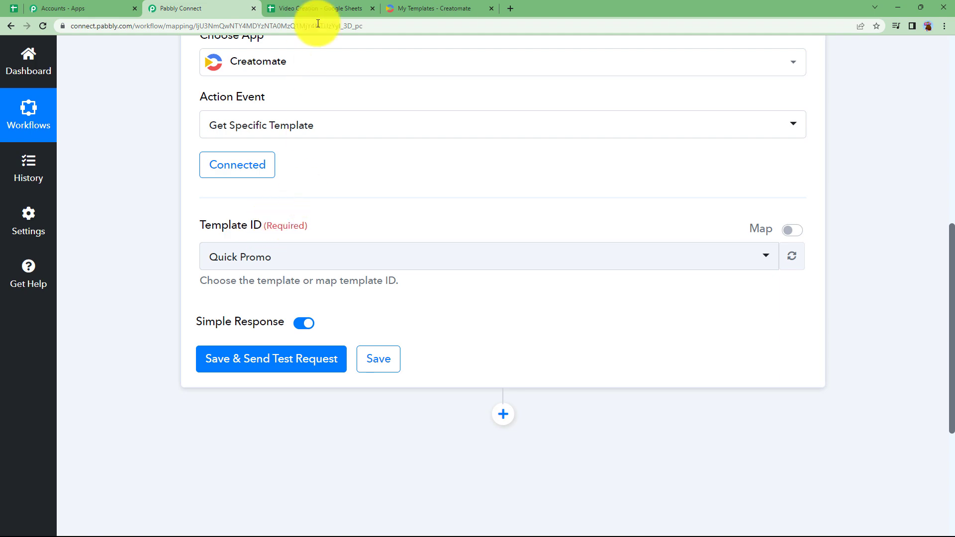
{"action": "left_click", "coordinate": [404, 6]}
{"action": "left_click", "coordinate": [663, 45]}
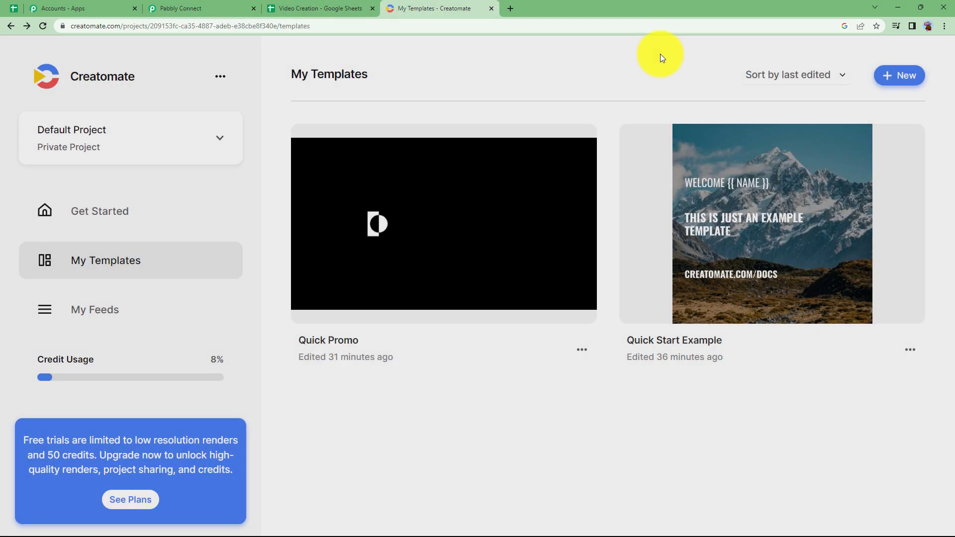
{"action": "left_click", "coordinate": [398, 221]}
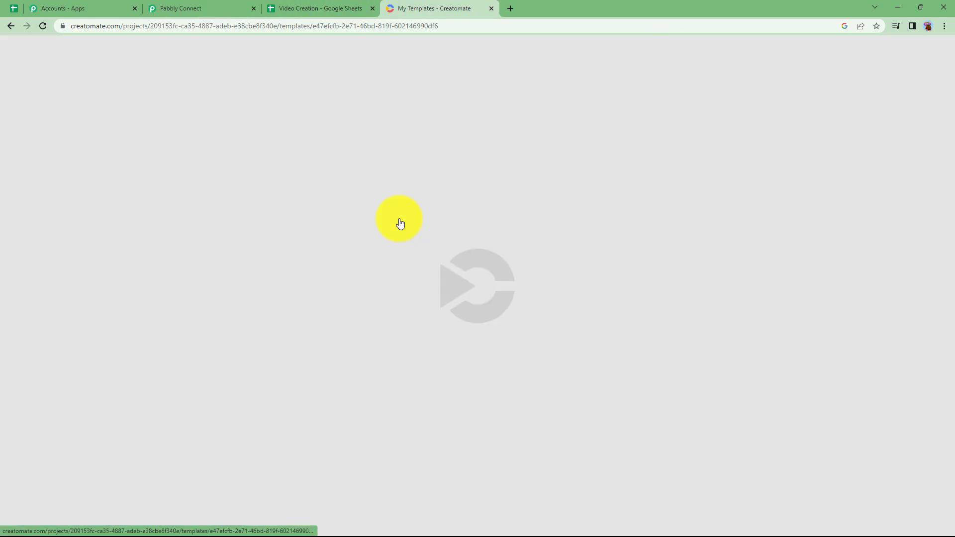
In Pabbly Connect, choose Quick Promo as the action's template ID, then save and send a test request
{"action": "left_click", "coordinate": [213, 5]}
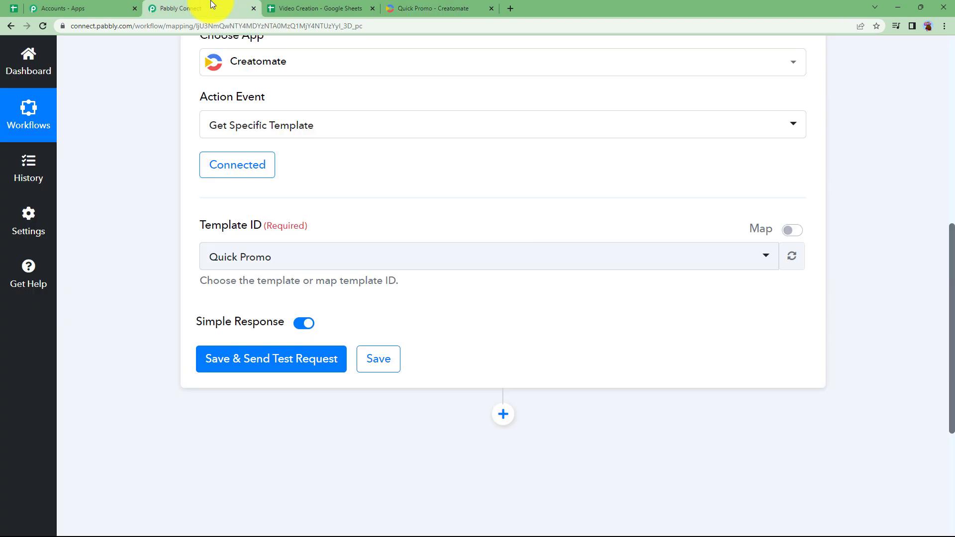
{"action": "left_click", "coordinate": [230, 263]}
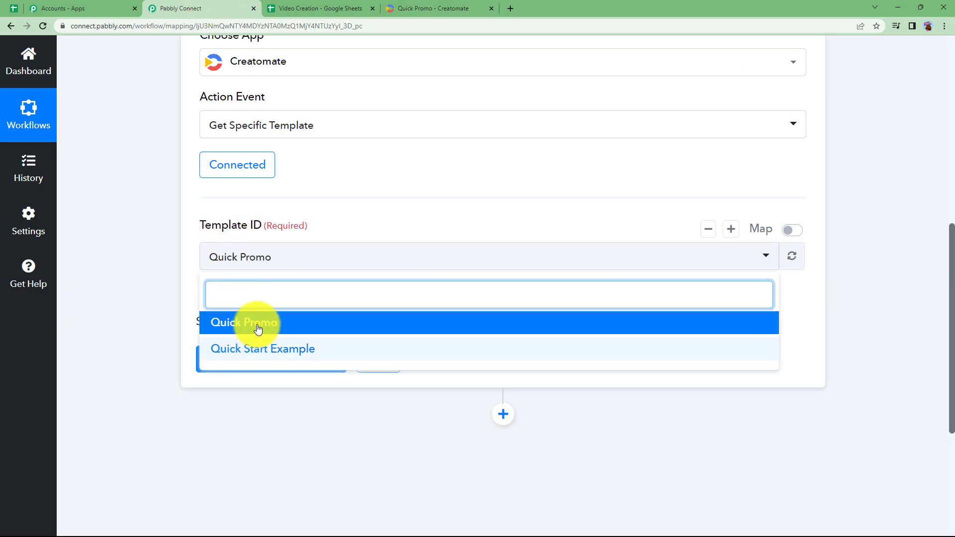
{"action": "left_click", "coordinate": [239, 324]}
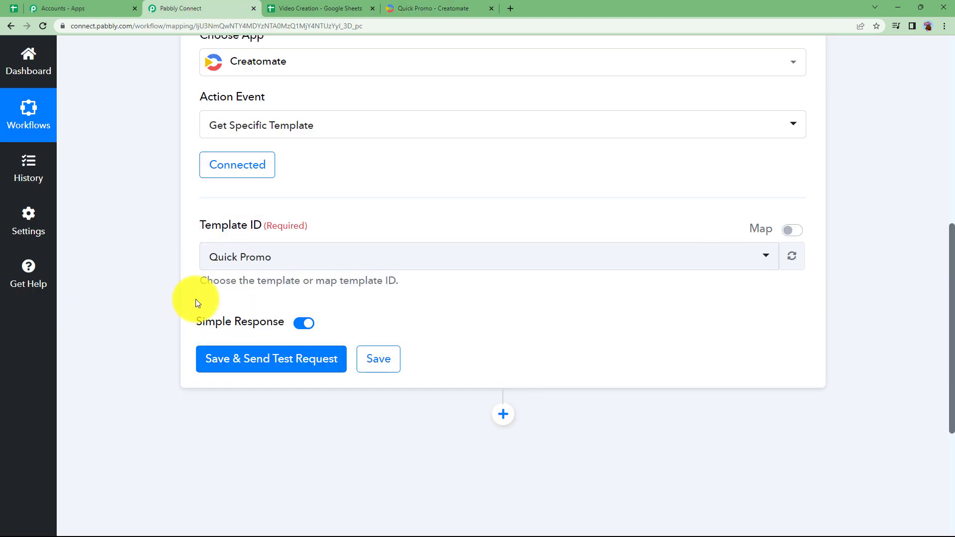
{"action": "left_click", "coordinate": [256, 364]}
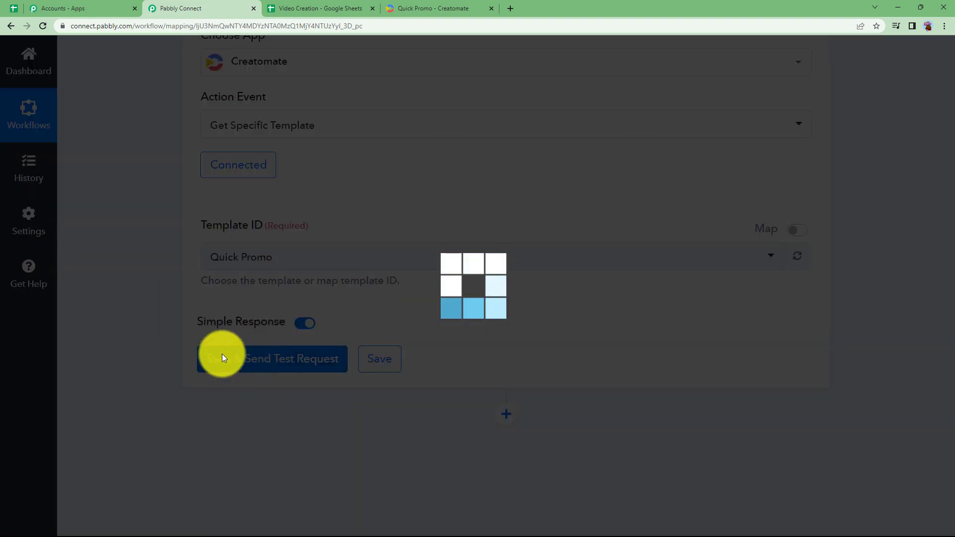
Examine the source element fields and values in the response received for the Quick Promo template
{"action": "scroll", "coordinate": [157, 339], "scroll_direction": "down", "scroll_amount": 4}
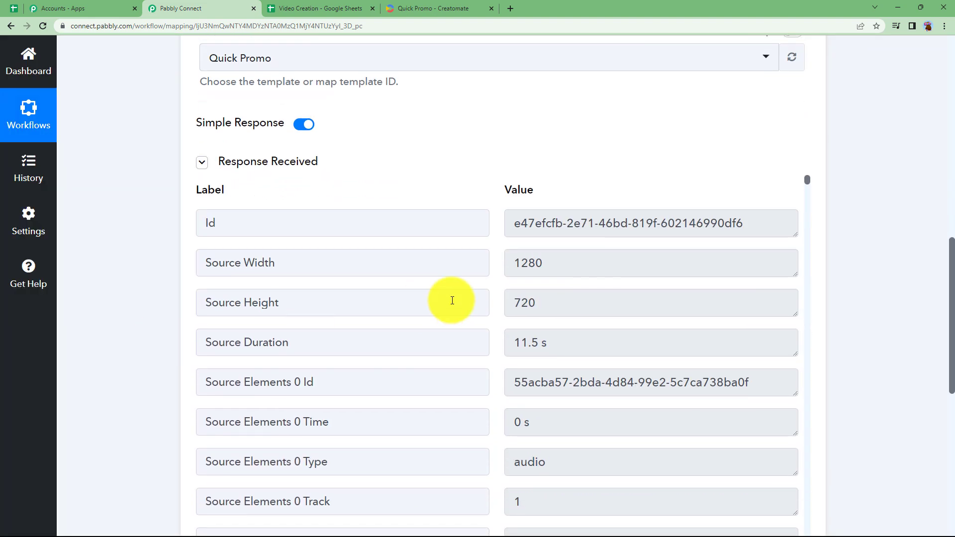
{"action": "scroll", "coordinate": [554, 374], "scroll_direction": "down", "scroll_amount": 10}
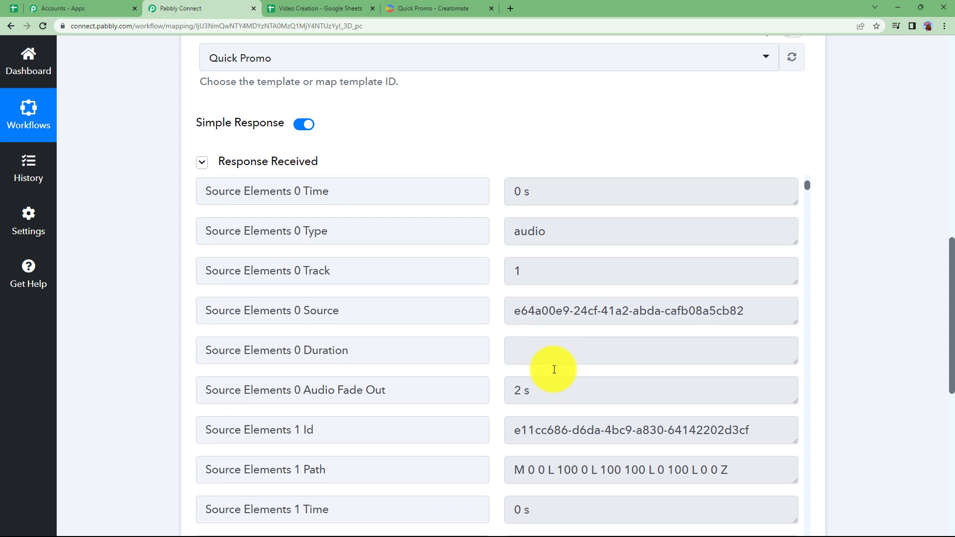
{"action": "scroll", "coordinate": [555, 369], "scroll_direction": "down", "scroll_amount": 12}
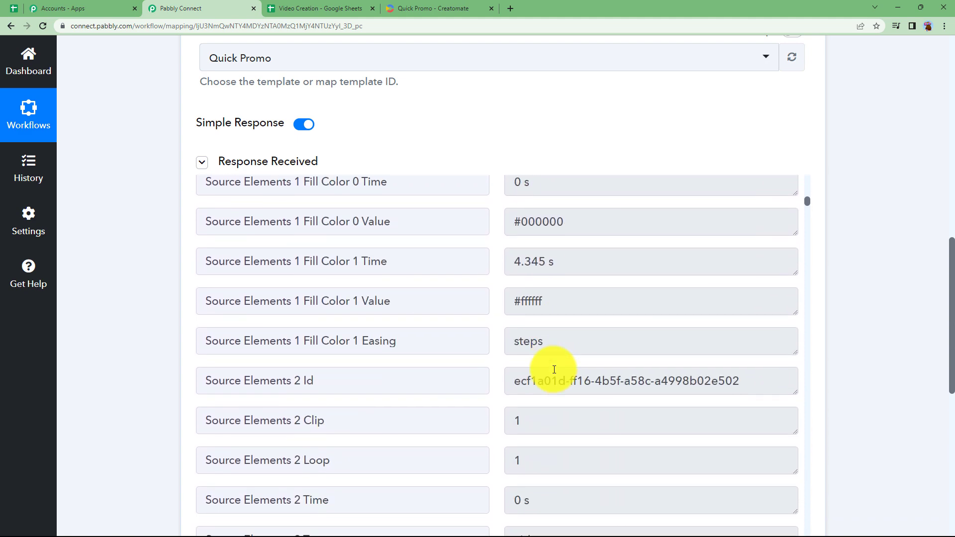
{"action": "scroll", "coordinate": [554, 370], "scroll_direction": "down", "scroll_amount": 11}
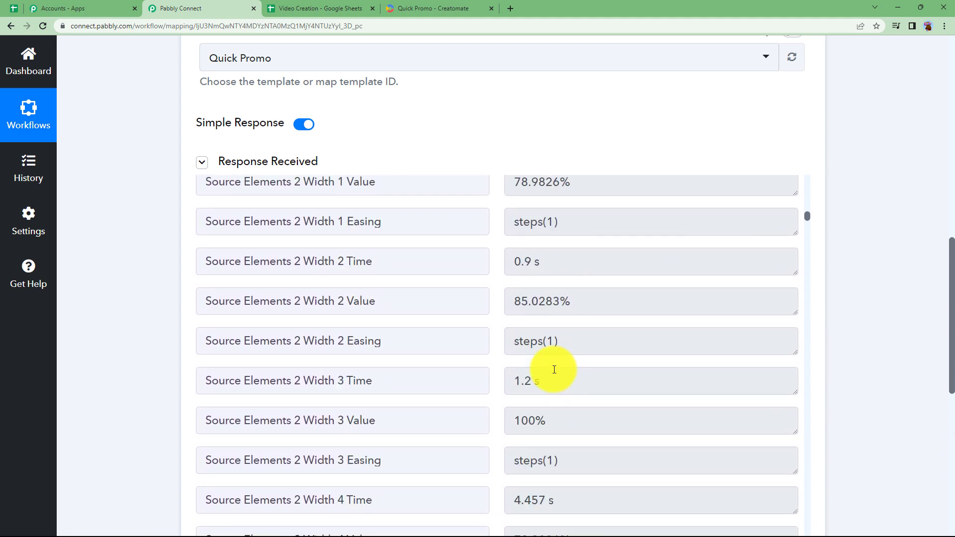
{"action": "scroll", "coordinate": [554, 370], "scroll_direction": "down", "scroll_amount": 20}
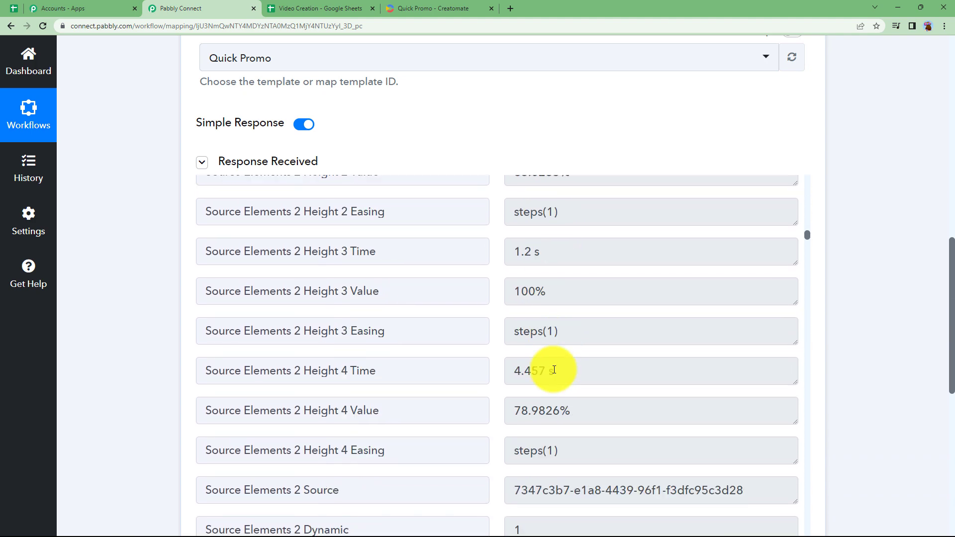
{"action": "scroll", "coordinate": [554, 369], "scroll_direction": "down", "scroll_amount": 16}
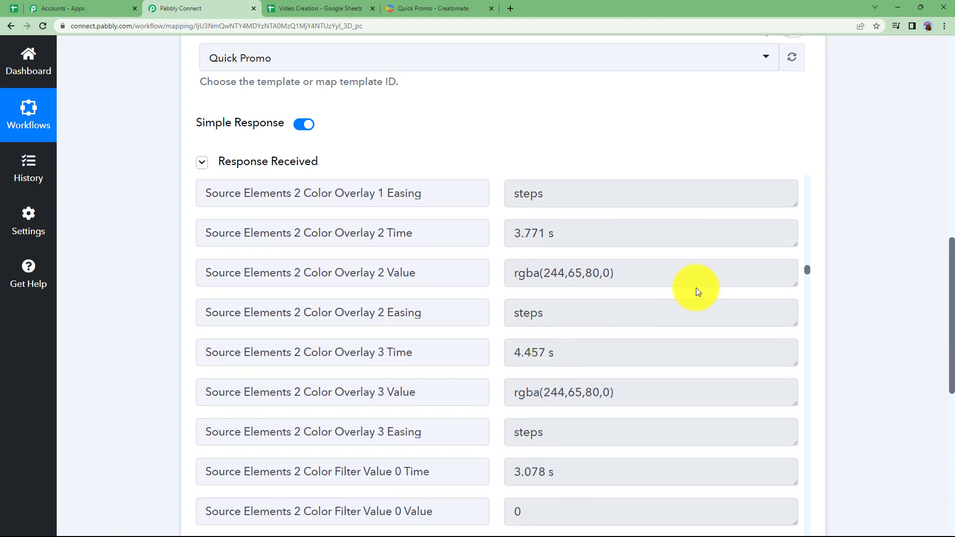
{"action": "left_click_drag", "start_coordinate": [807, 271], "coordinate": [819, 405]}
Preview the Text-1 element of Quick Promo in Creatomate at about 2.6 s and compare it with the Pabbly Connect response
{"action": "left_click", "coordinate": [487, 4]}
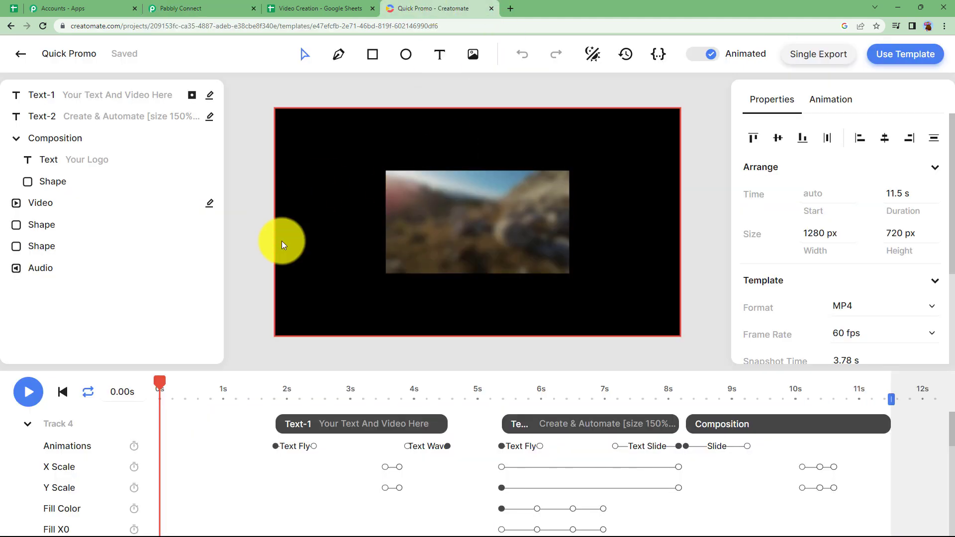
{"action": "left_click_drag", "start_coordinate": [218, 384], "coordinate": [328, 397]}
{"action": "left_click", "coordinate": [359, 427]}
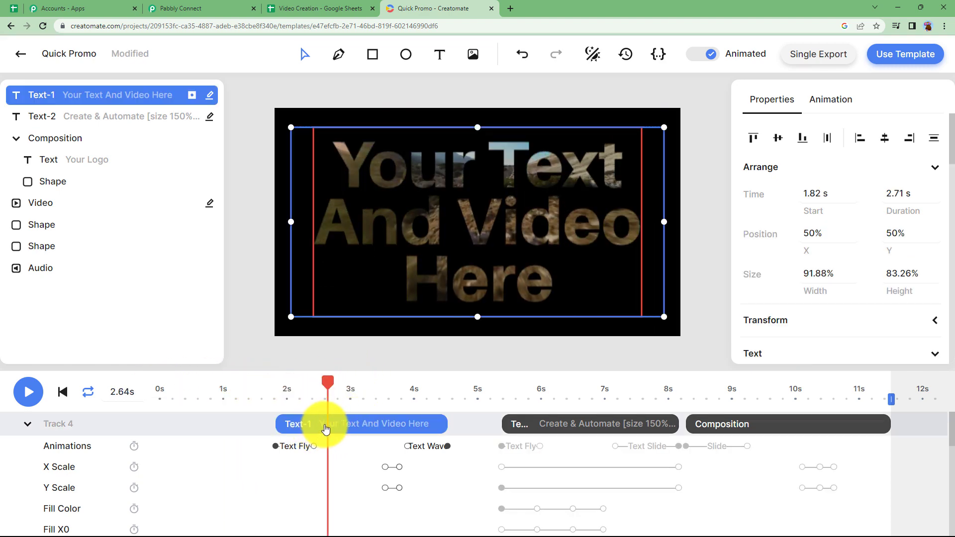
{"action": "left_click", "coordinate": [298, 8]}
{"action": "left_click", "coordinate": [199, 8]}
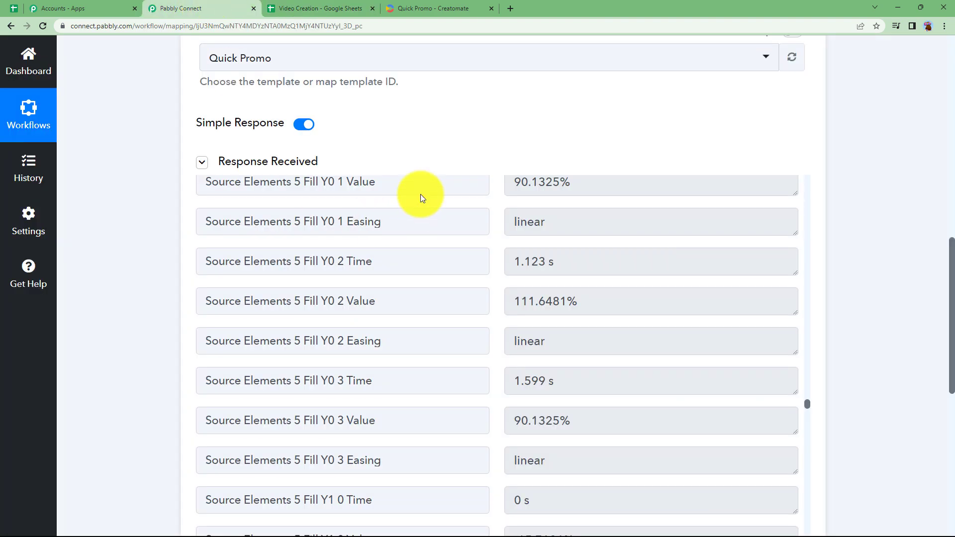
{"action": "left_click", "coordinate": [427, 8]}
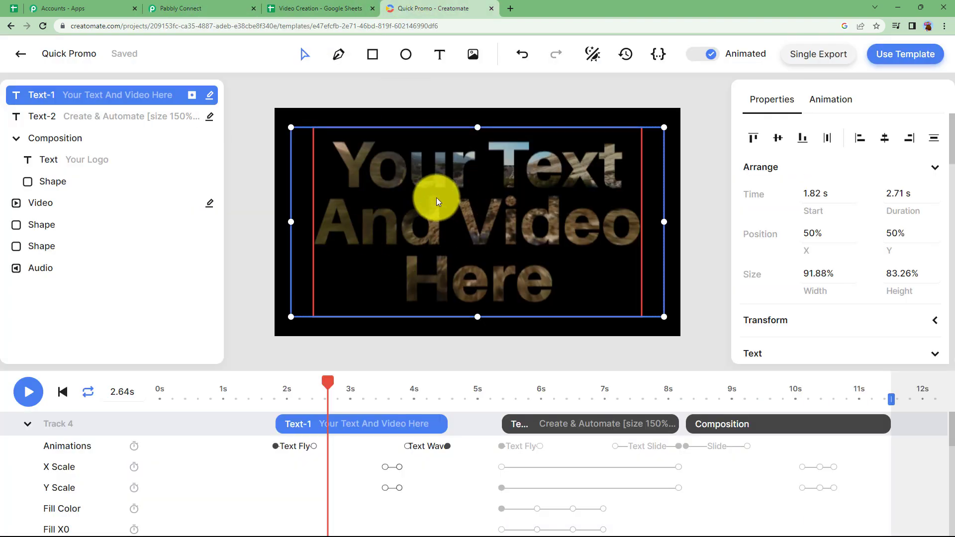
{"action": "left_click", "coordinate": [189, 8]}
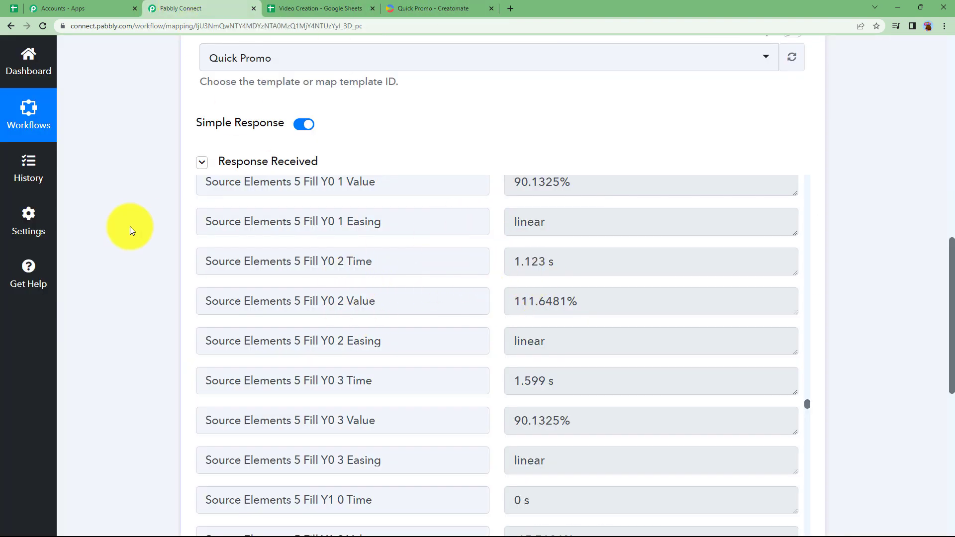
Collapse the Get Specific Template action and add a third workflow step that uses the Creatomate app
{"action": "scroll", "coordinate": [129, 234], "scroll_direction": "up", "scroll_amount": 9}
{"action": "left_click", "coordinate": [363, 241]}
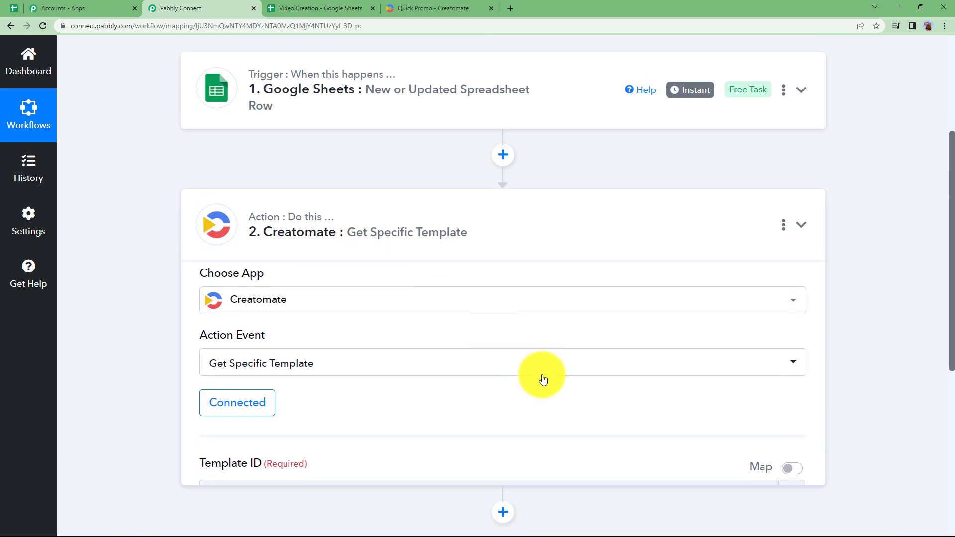
{"action": "left_click", "coordinate": [503, 284]}
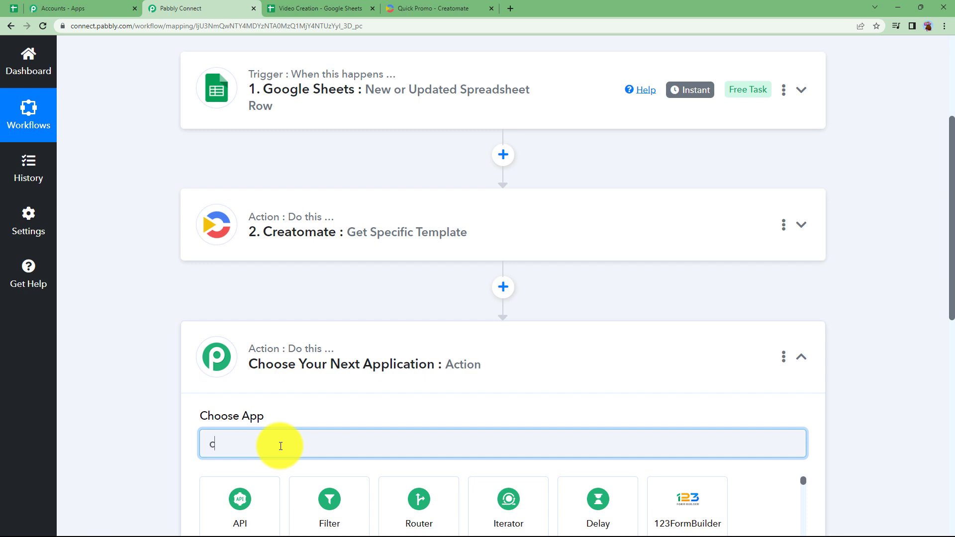
{"action": "type", "text": "creat"}
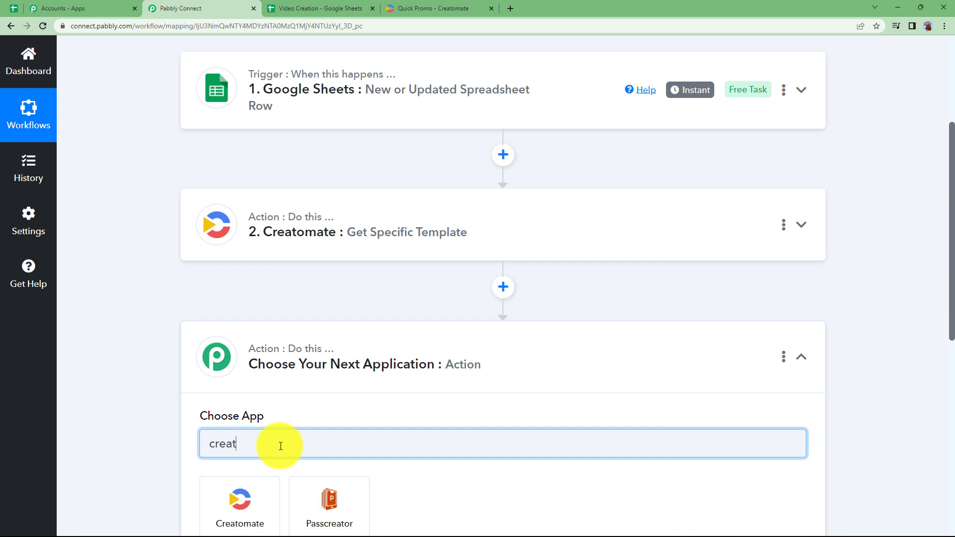
{"action": "left_click", "coordinate": [260, 479]}
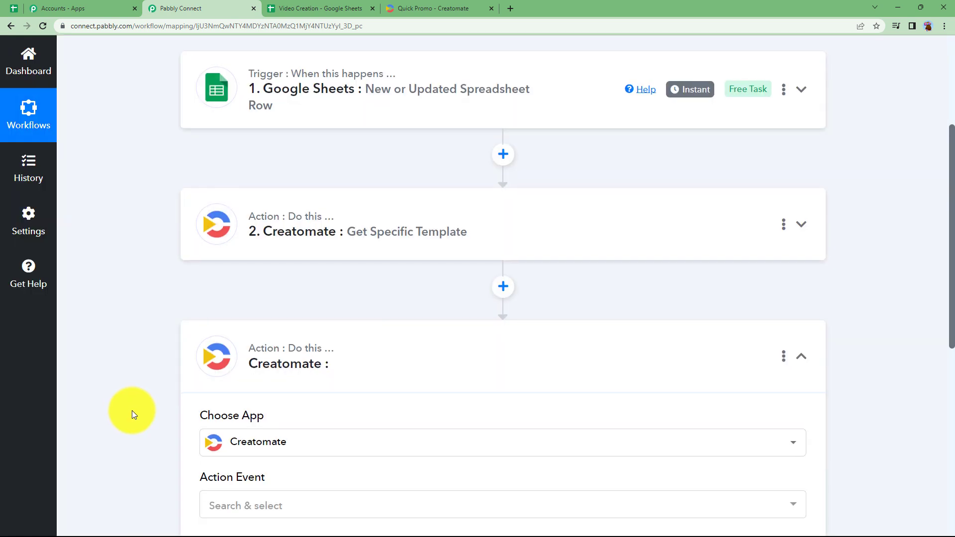
Set the new Creatomate action's event to Create Single Render and connect it with the existing connection Creatomate #2
{"action": "scroll", "coordinate": [132, 414], "scroll_direction": "down", "scroll_amount": 4}
{"action": "left_click", "coordinate": [271, 310]}
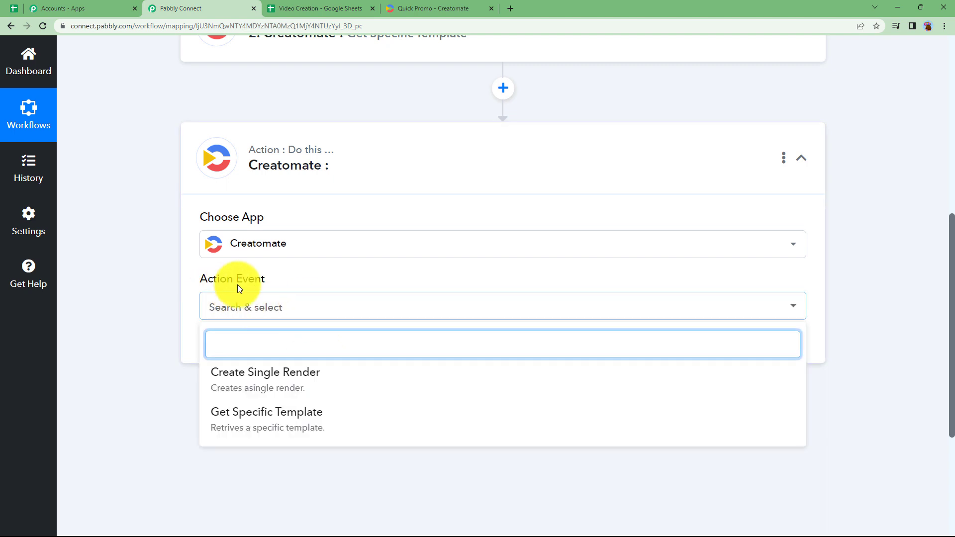
{"action": "left_click", "coordinate": [291, 377]}
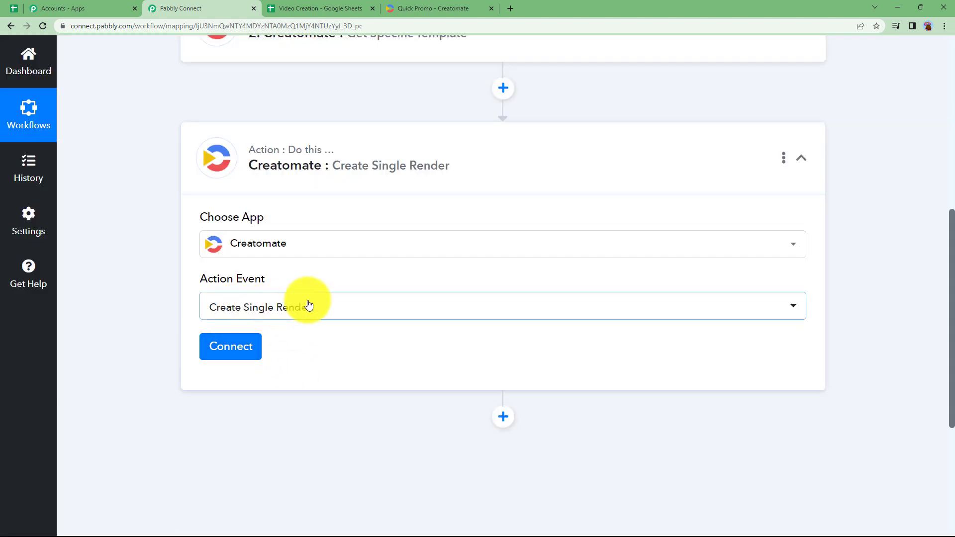
{"action": "left_click", "coordinate": [231, 351]}
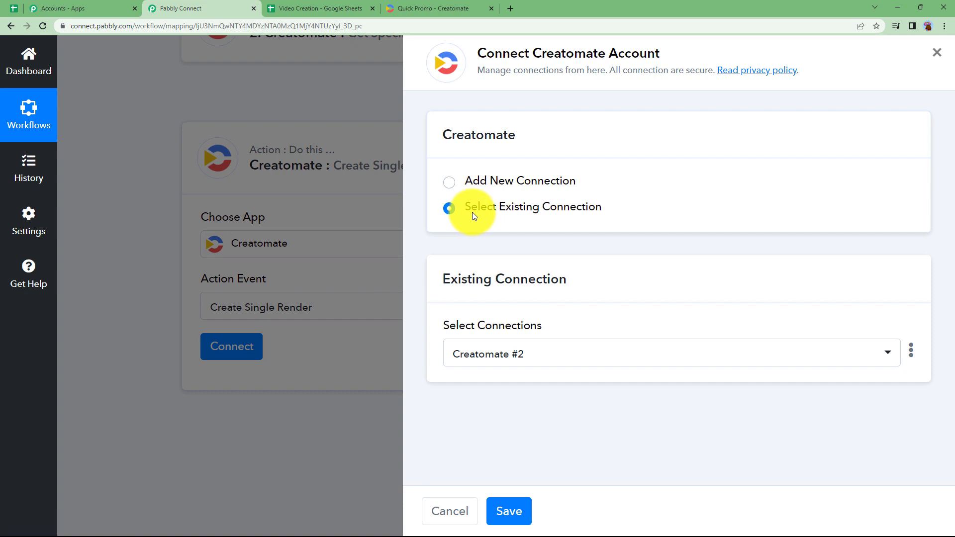
{"action": "left_click", "coordinate": [509, 512]}
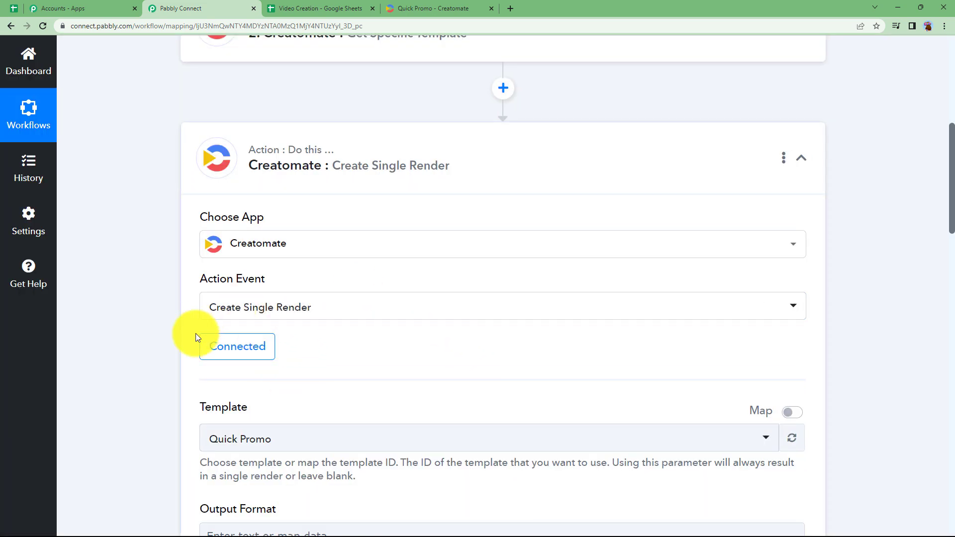
Examine the Create Single Render fields, from the template and output format down to Modifications
{"action": "scroll", "coordinate": [199, 323], "scroll_direction": "down", "scroll_amount": 4}
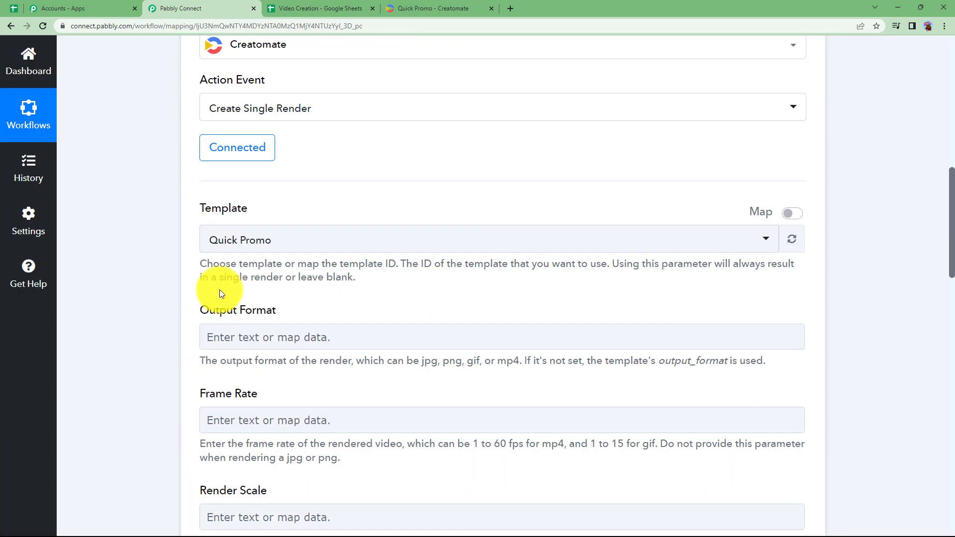
{"action": "left_click", "coordinate": [232, 243]}
{"action": "left_click", "coordinate": [245, 305]}
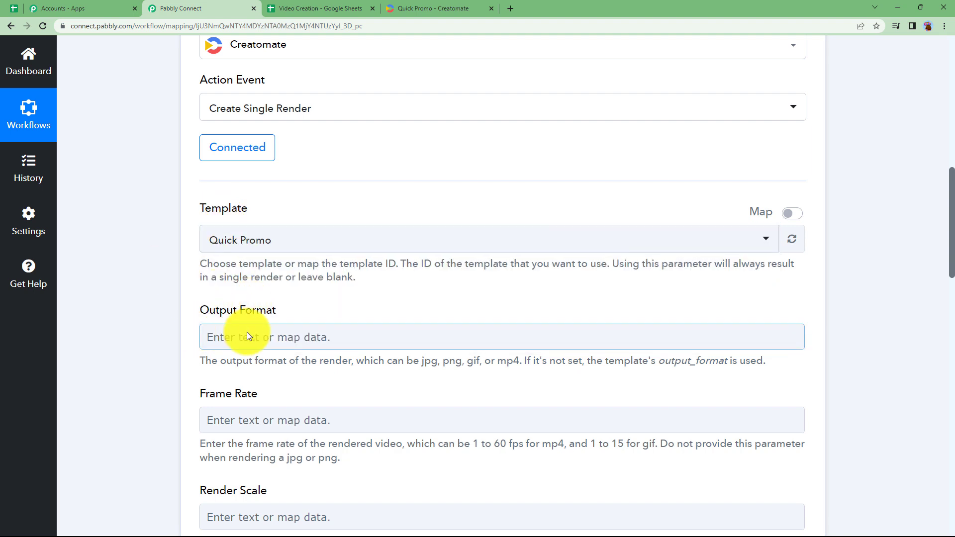
{"action": "left_click", "coordinate": [230, 332]}
{"action": "scroll", "coordinate": [168, 349], "scroll_direction": "down", "scroll_amount": 3}
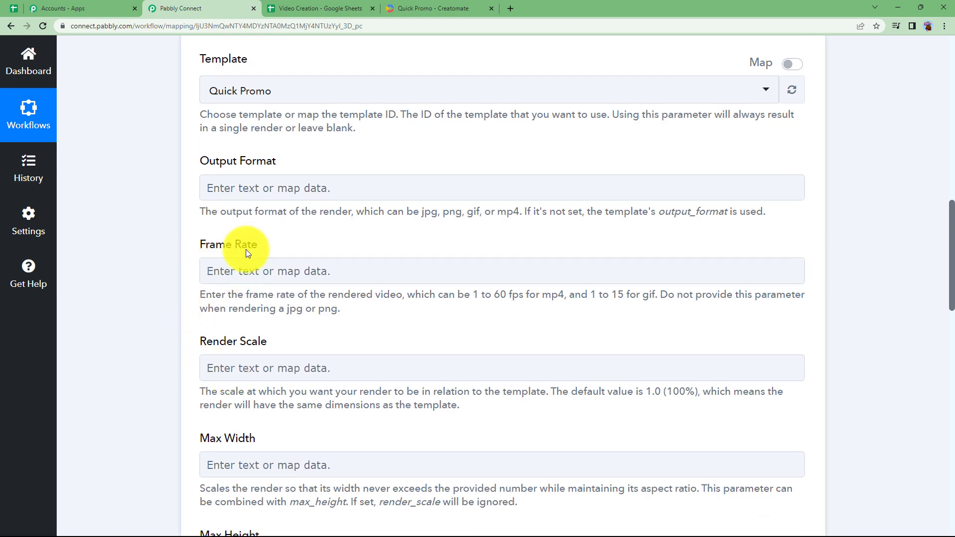
{"action": "scroll", "coordinate": [161, 326], "scroll_direction": "down", "scroll_amount": 3}
{"action": "scroll", "coordinate": [160, 326], "scroll_direction": "down", "scroll_amount": 7}
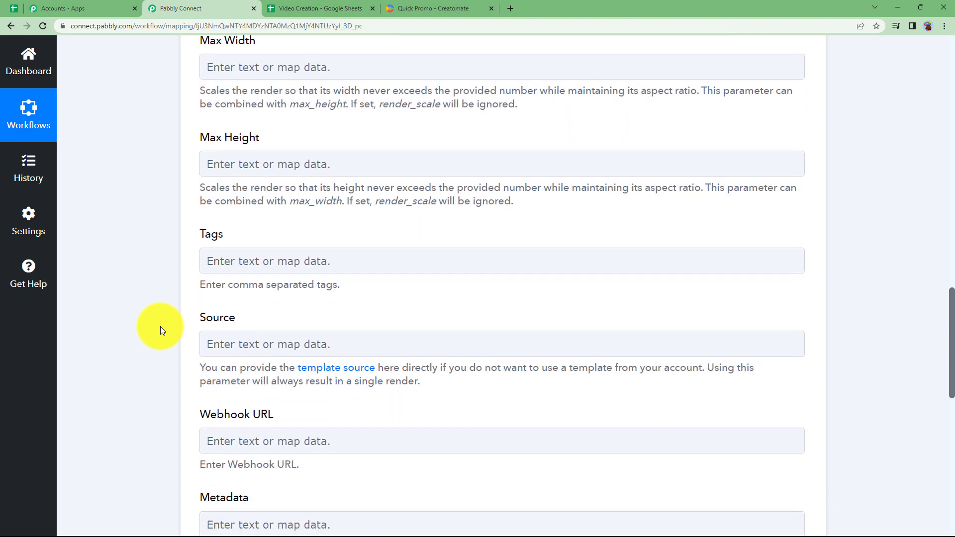
{"action": "scroll", "coordinate": [160, 327], "scroll_direction": "down", "scroll_amount": 3}
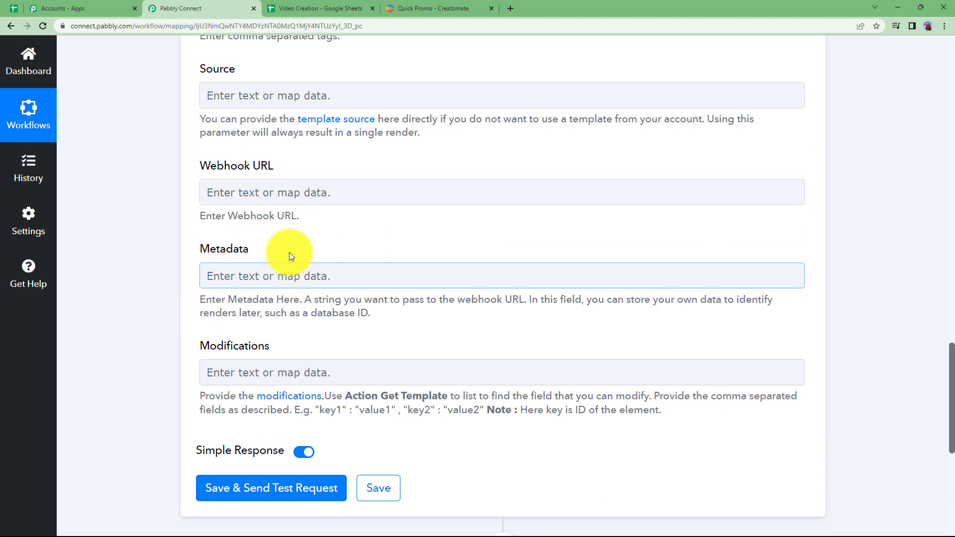
{"action": "scroll", "coordinate": [132, 263], "scroll_direction": "up", "scroll_amount": 2}
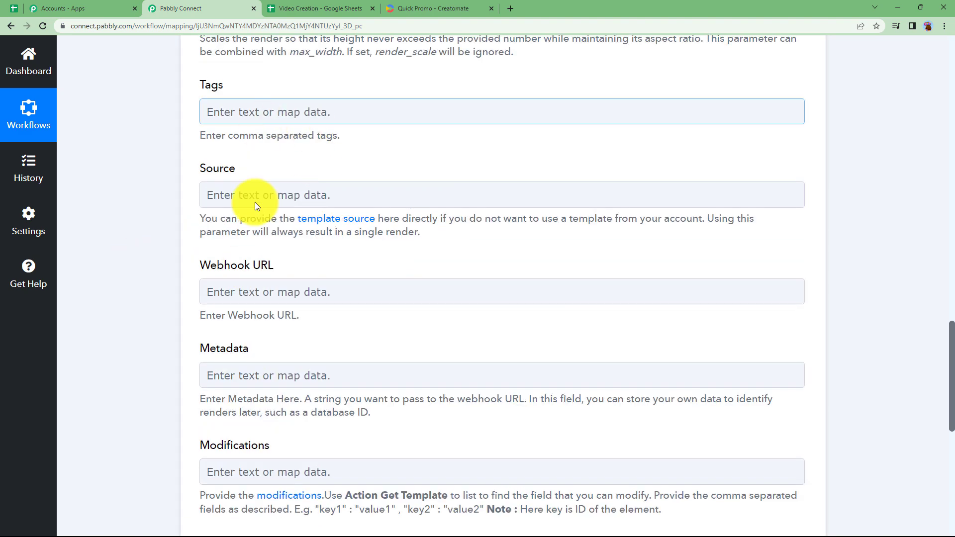
{"action": "scroll", "coordinate": [206, 336], "scroll_direction": "down", "scroll_amount": 3}
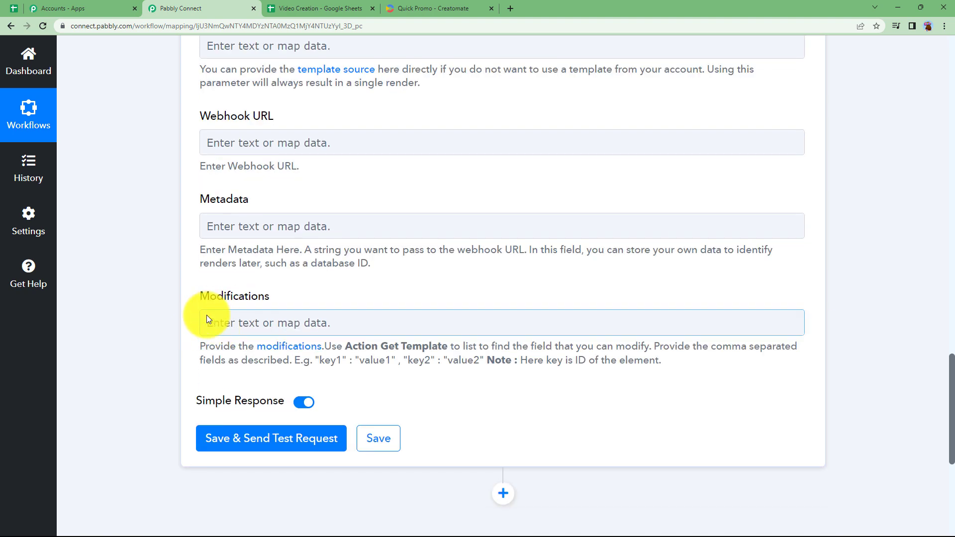
{"action": "left_click", "coordinate": [228, 319]}
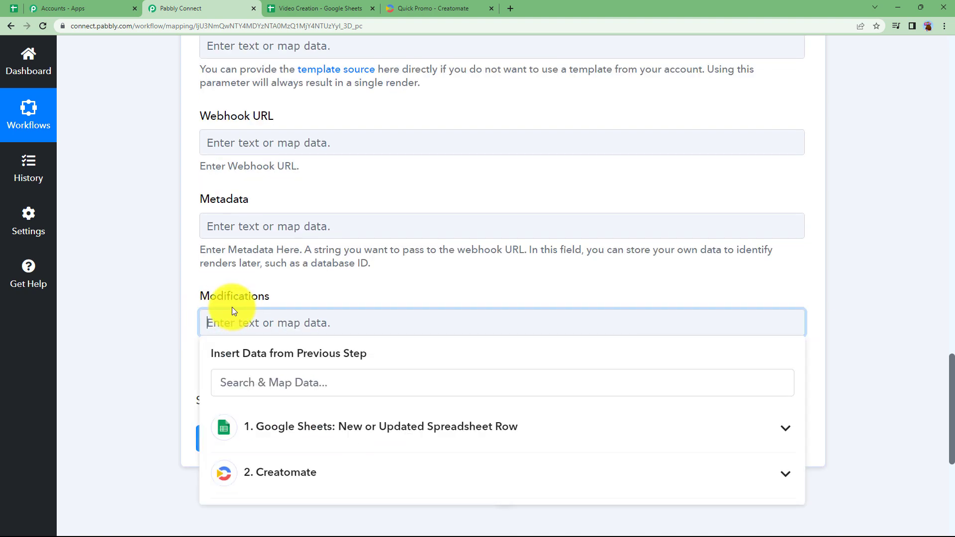
{"action": "left_click", "coordinate": [193, 334]}
Copy the sample pair "key1" : "value1" from the Modifications help text into the Modifications field
{"action": "left_click", "coordinate": [432, 8]}
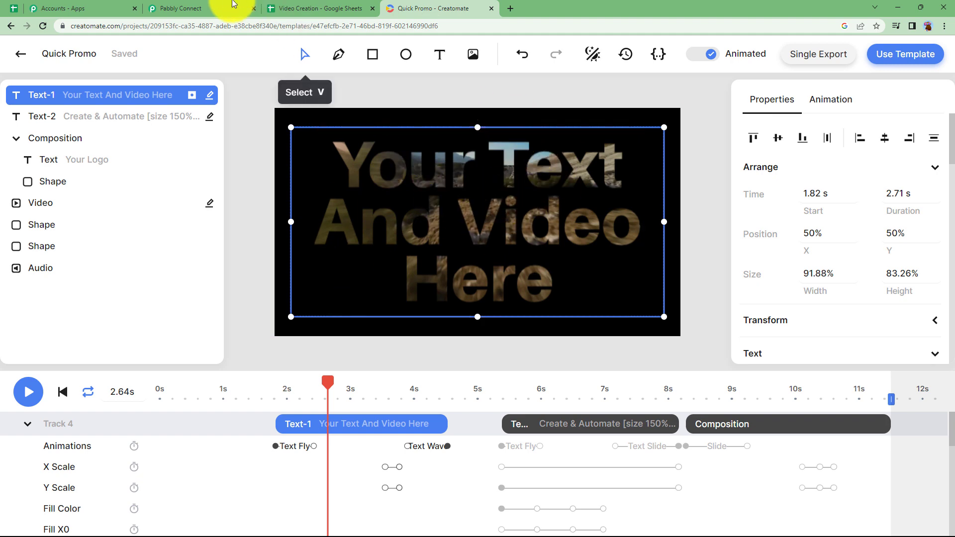
{"action": "left_click", "coordinate": [204, 9]}
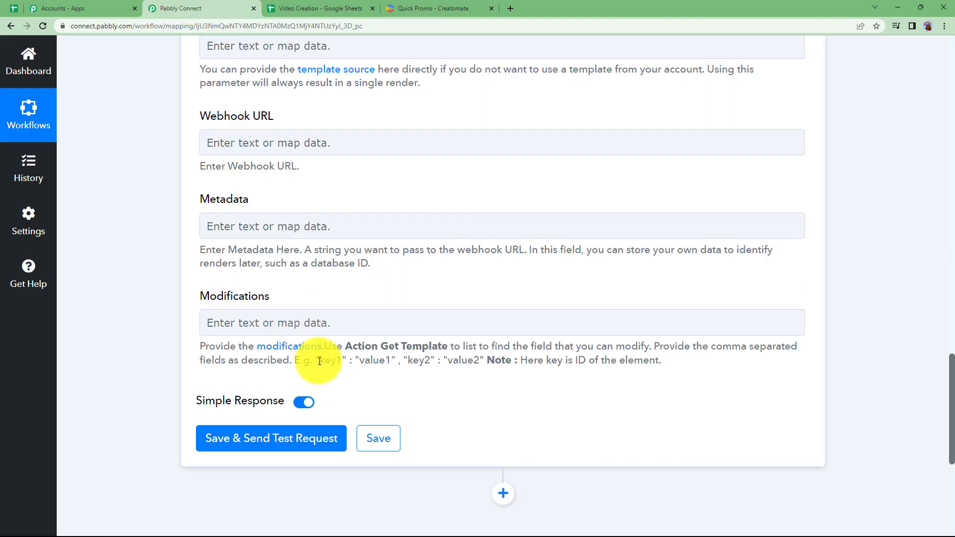
{"action": "left_click_drag", "start_coordinate": [318, 361], "coordinate": [393, 366]}
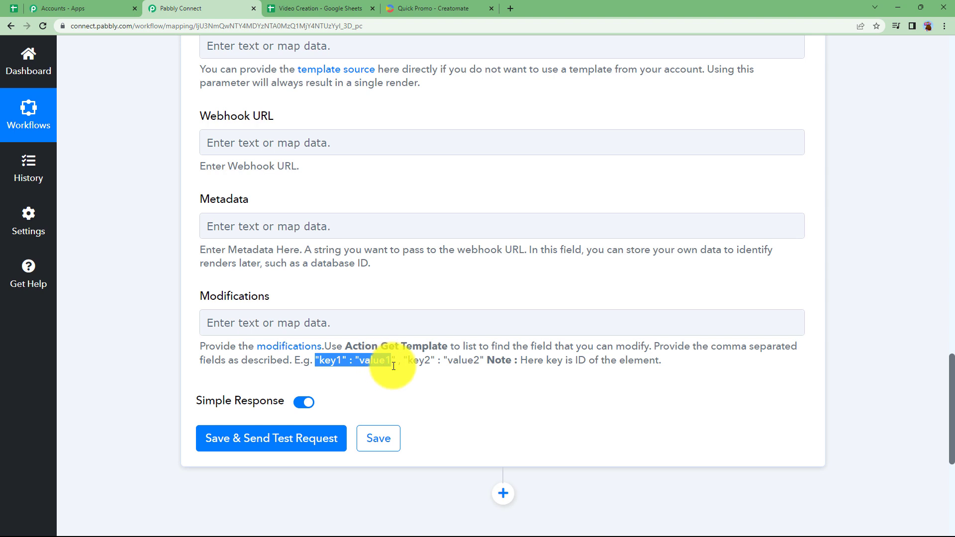
{"action": "left_click", "coordinate": [357, 325]}
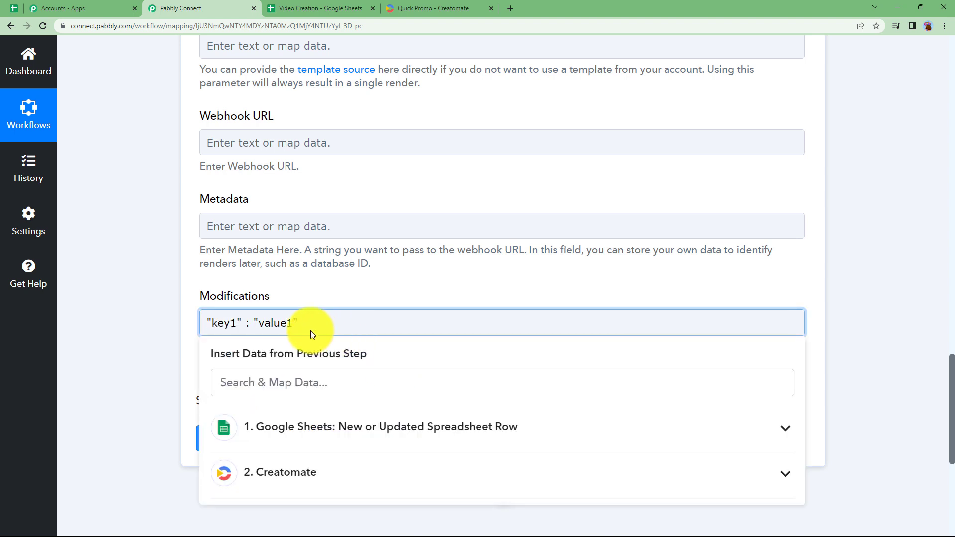
{"action": "left_click", "coordinate": [187, 383]}
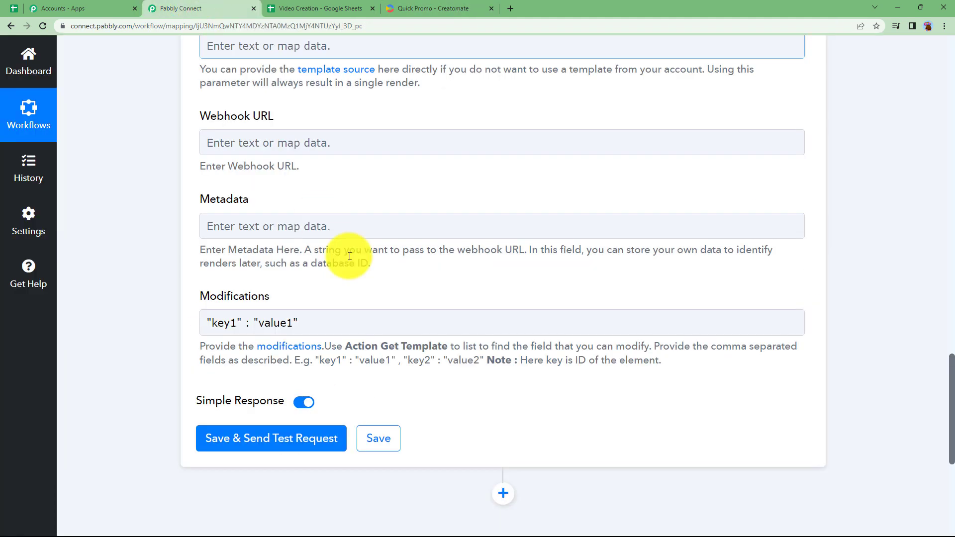
Check the Video Text entry in cell A2 of the Video Creation sheet, and return to Pabbly Connect
{"action": "left_click", "coordinate": [306, 8]}
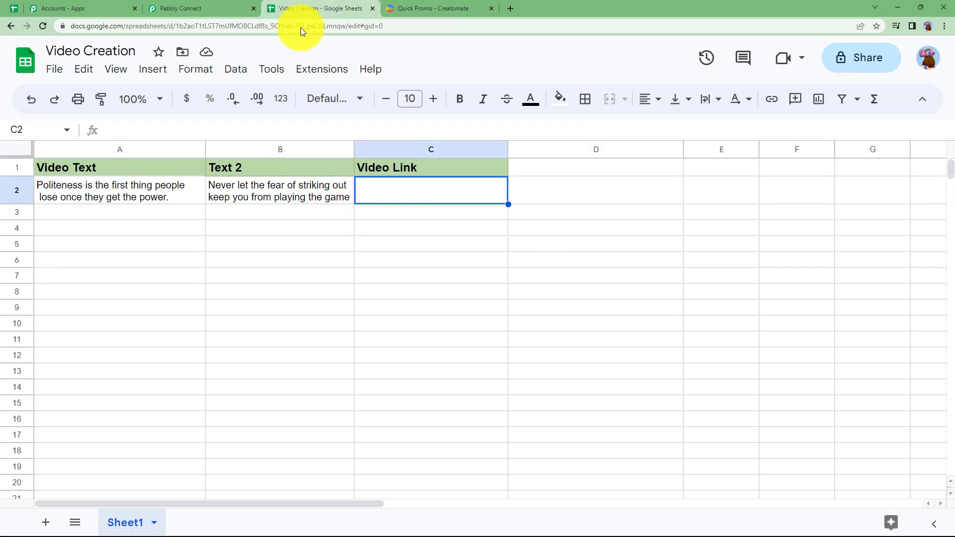
{"action": "left_click", "coordinate": [166, 192]}
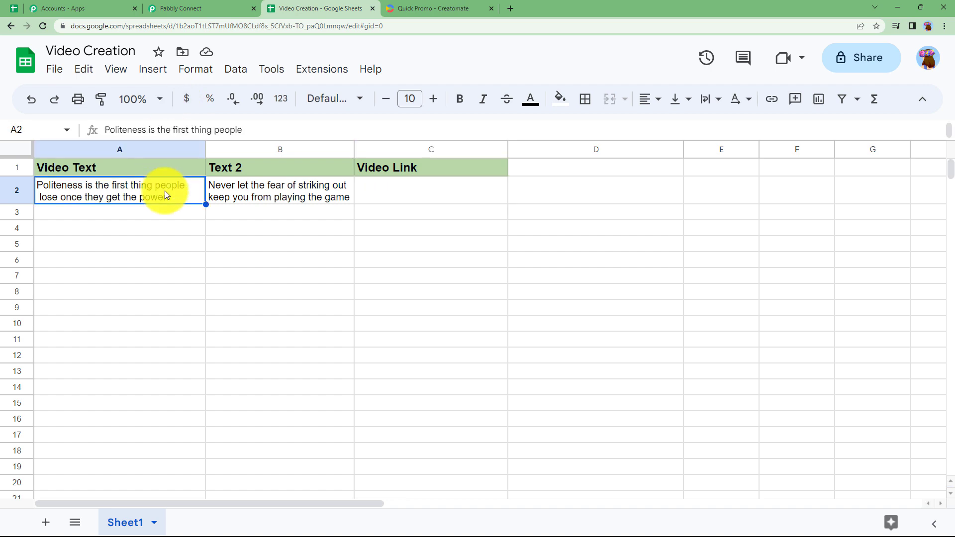
{"action": "left_click", "coordinate": [196, 8]}
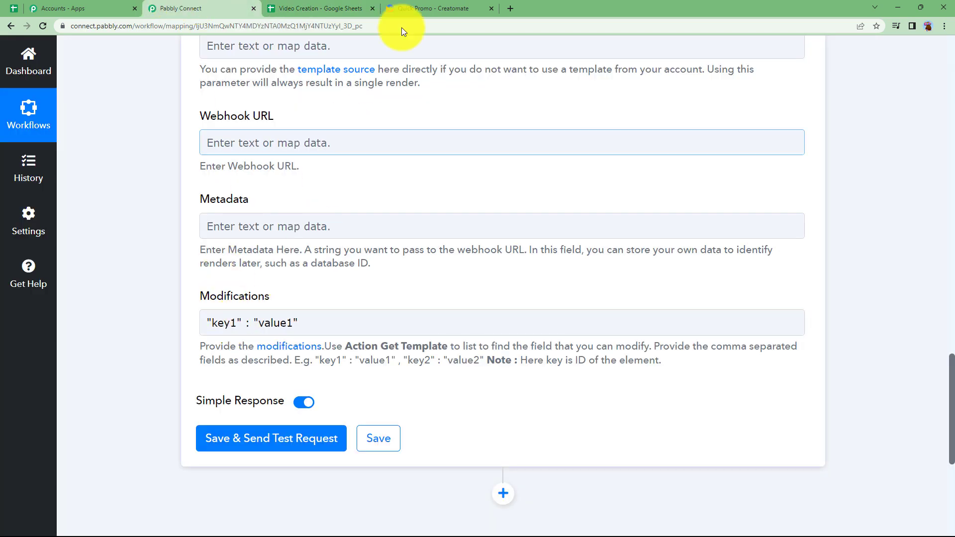
In Creatomate, open the Quick Promo template's API integration example and copy the key Text-1 from its modifications
{"action": "left_click", "coordinate": [444, 6]}
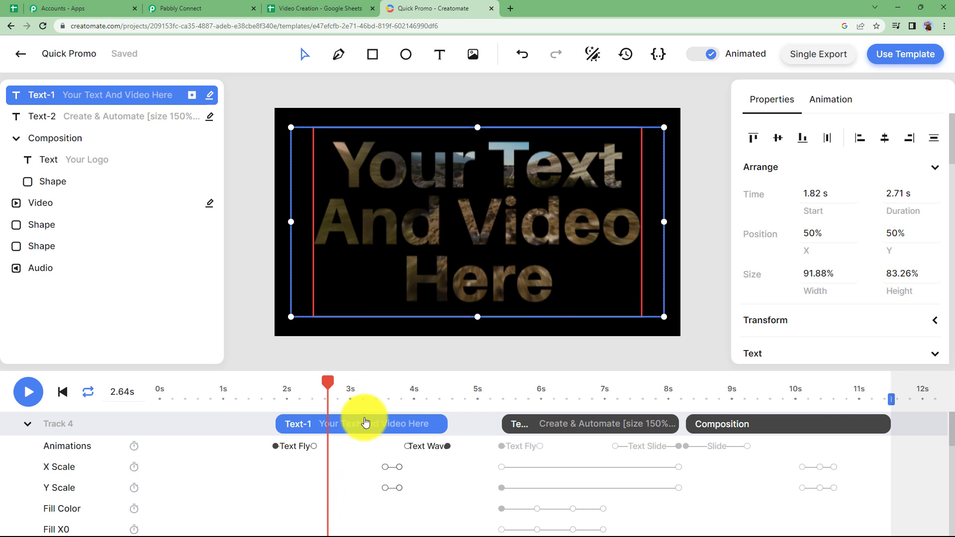
{"action": "left_click", "coordinate": [912, 57]}
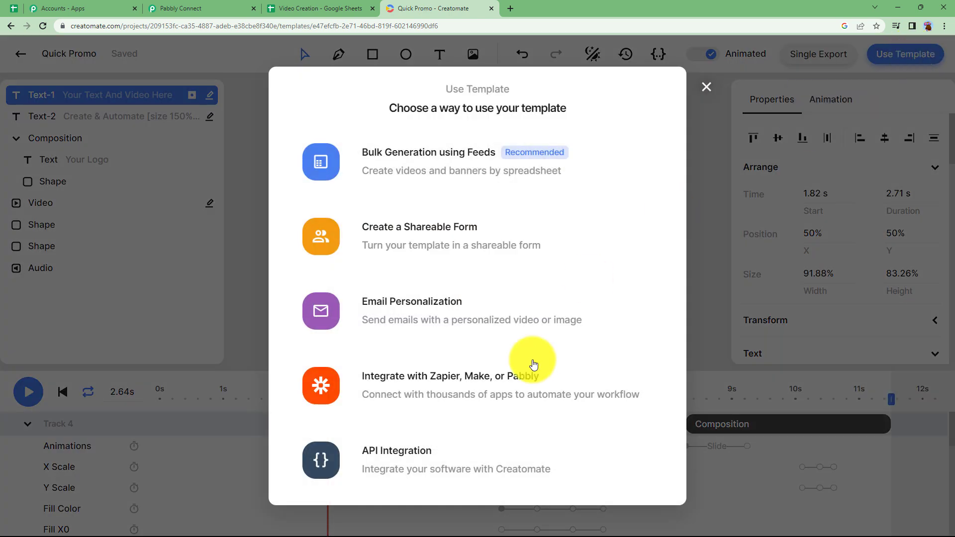
{"action": "left_click", "coordinate": [387, 451]}
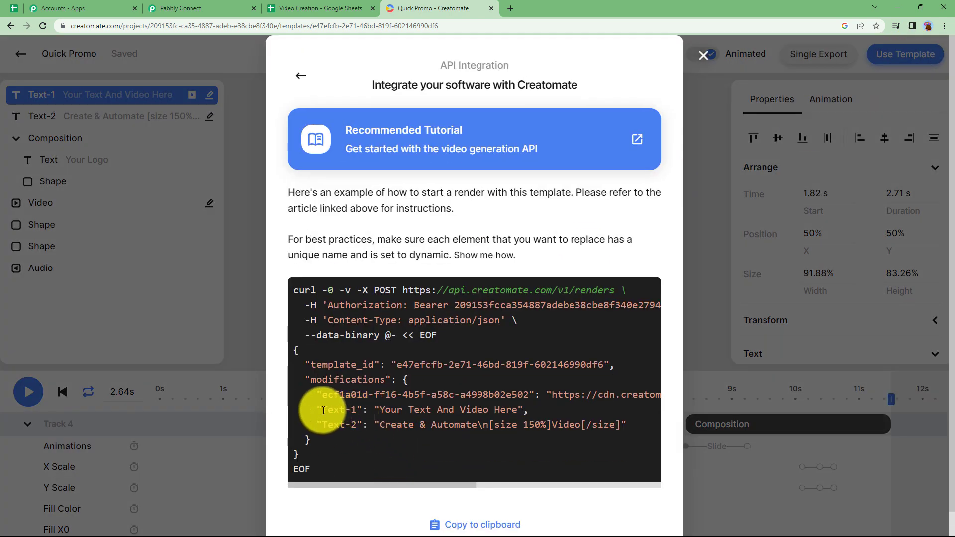
{"action": "left_click_drag", "start_coordinate": [323, 409], "coordinate": [356, 410]}
{"action": "key", "text": "ctrl+c"}
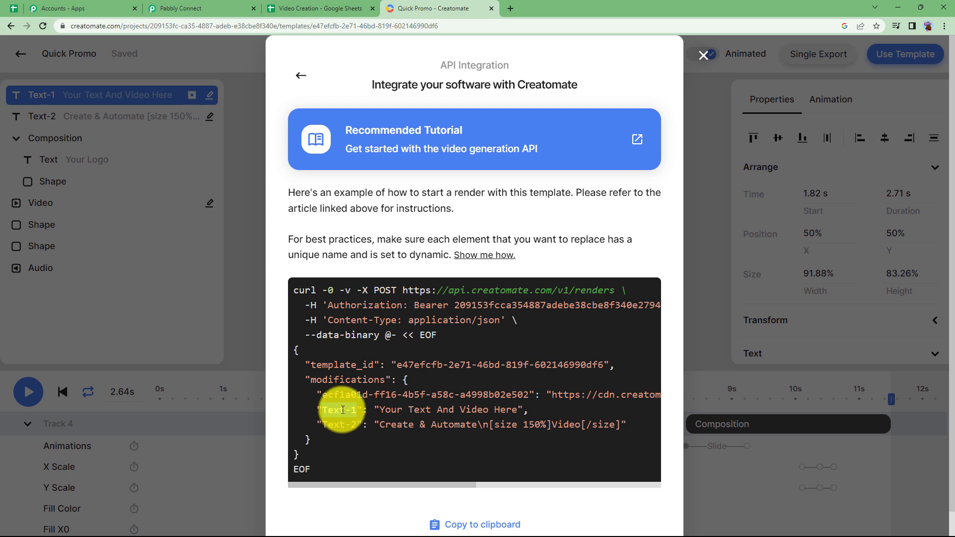
In Pabbly Connect, replace key1 in Modifications with the mapped Creatomate field Source Elements 4 Name, found by searching for Text-1
{"action": "left_click", "coordinate": [174, 6]}
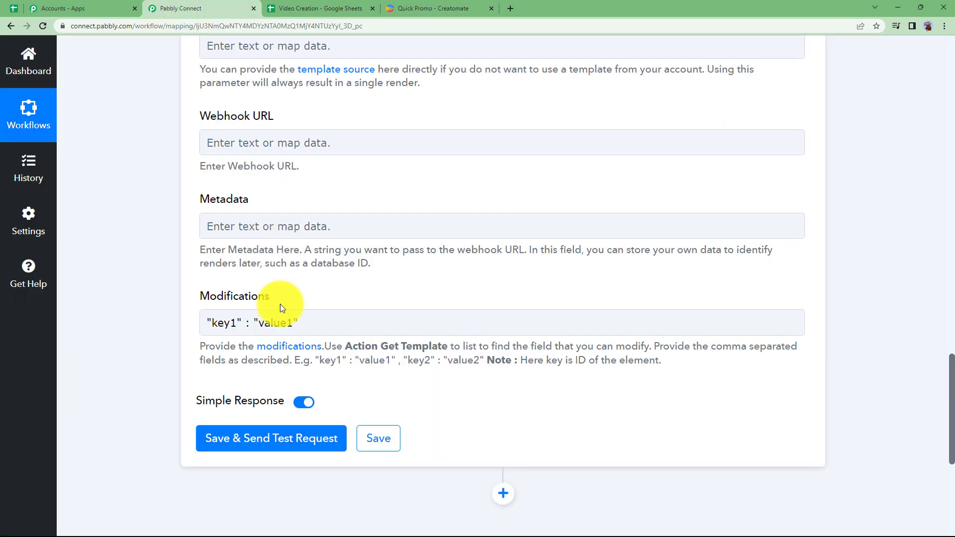
{"action": "left_click", "coordinate": [239, 323]}
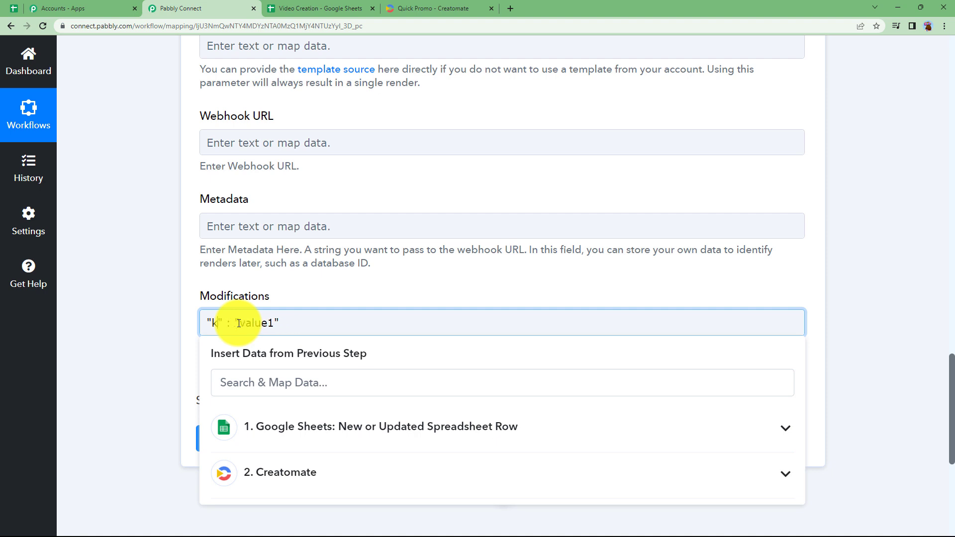
{"action": "left_click", "coordinate": [276, 382]}
{"action": "key", "text": "ctrl+v"}
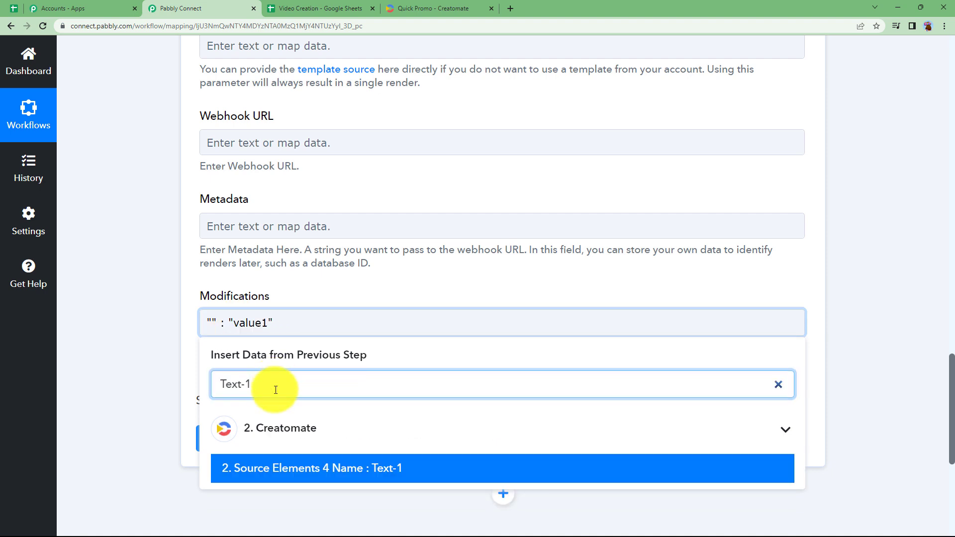
{"action": "left_click", "coordinate": [333, 468]}
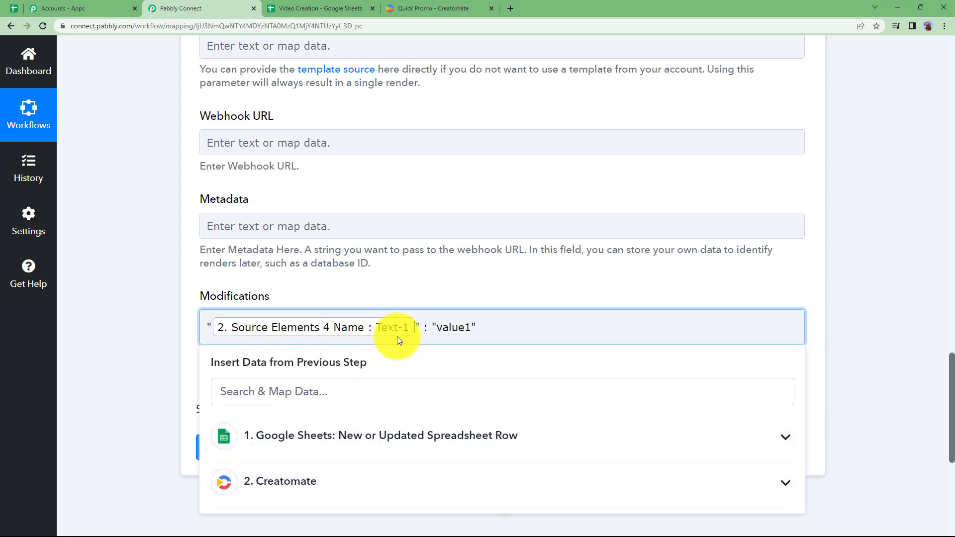
Replace value1 in Modifications with the Video Text field mapped from the Google Sheets trigger
{"action": "left_click", "coordinate": [471, 327]}
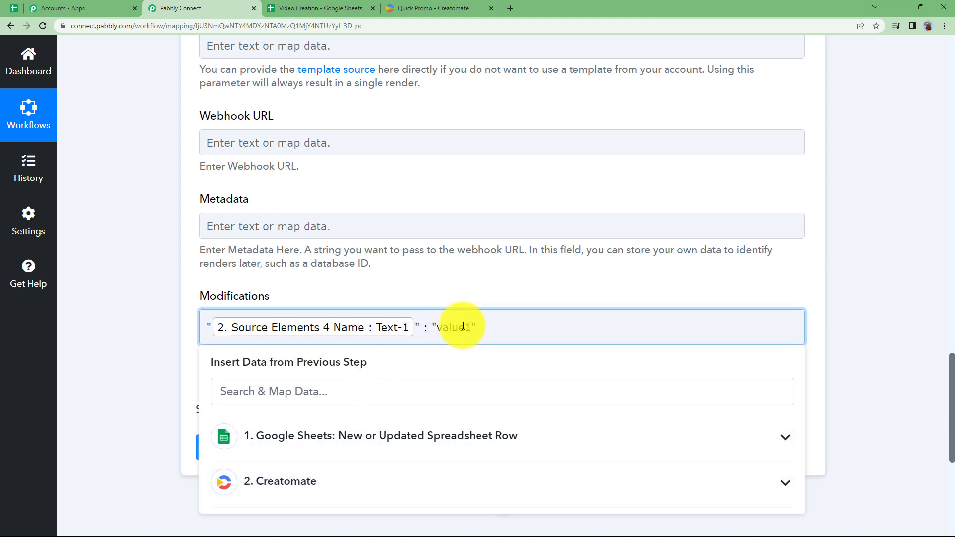
{"action": "key", "text": "BackSpace"}
{"action": "key", "text": "BackSpace"}
{"action": "key", "text": "BackSpace"}
{"action": "key", "text": "BackSpace"}
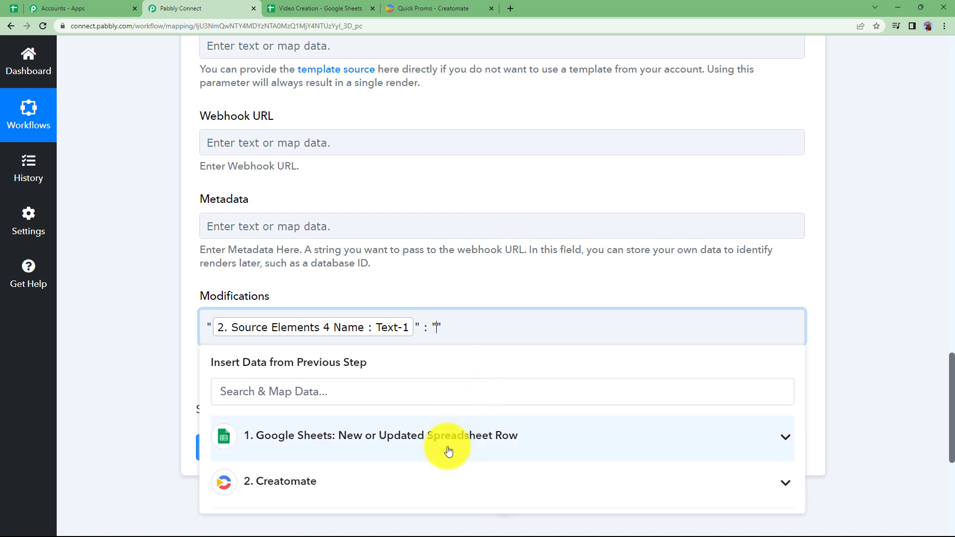
{"action": "left_click", "coordinate": [449, 437]}
{"action": "left_click", "coordinate": [368, 473]}
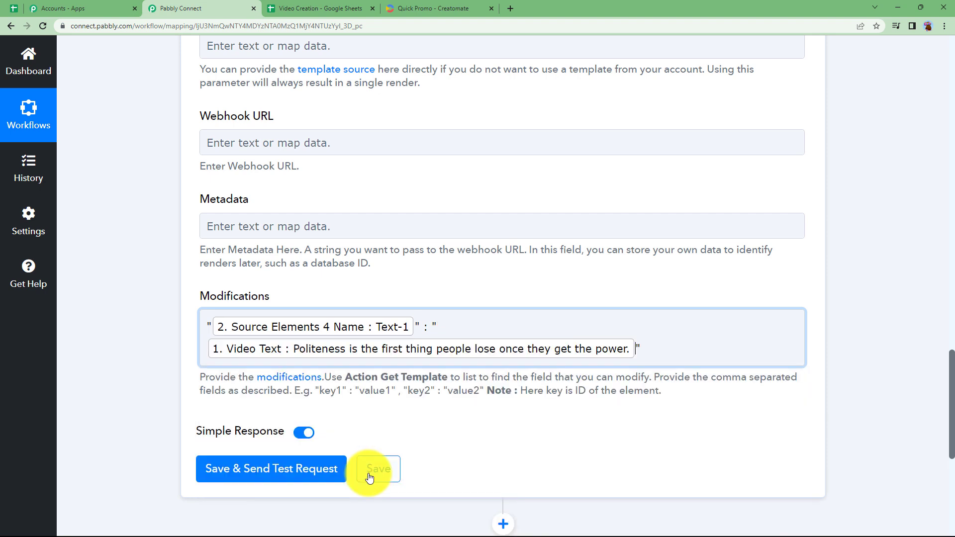
{"action": "left_click", "coordinate": [451, 345]}
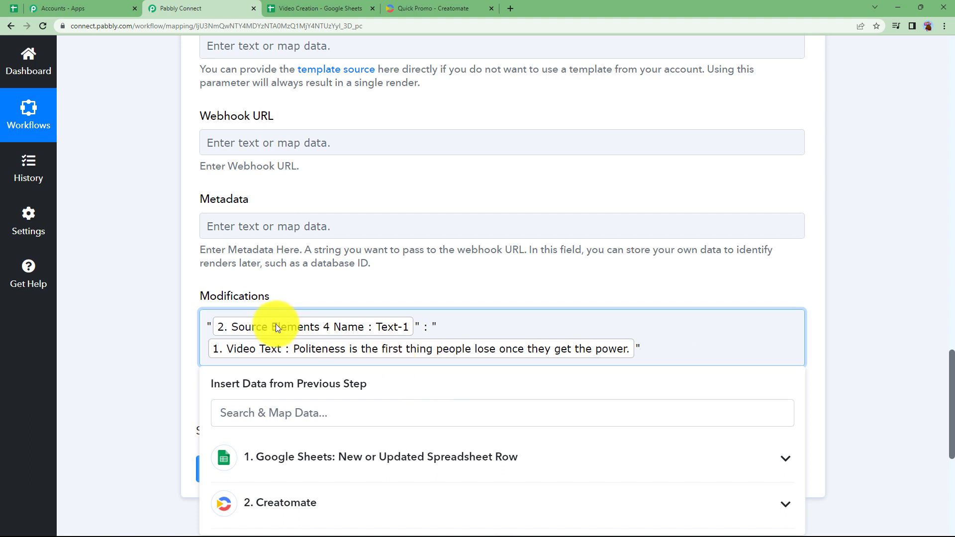
{"action": "left_click", "coordinate": [201, 369]}
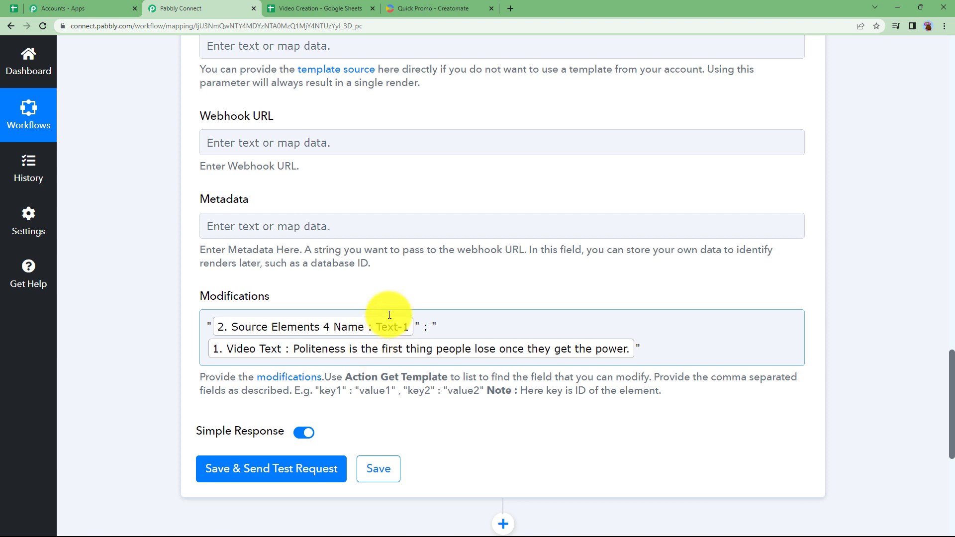
{"action": "left_click", "coordinate": [379, 394]}
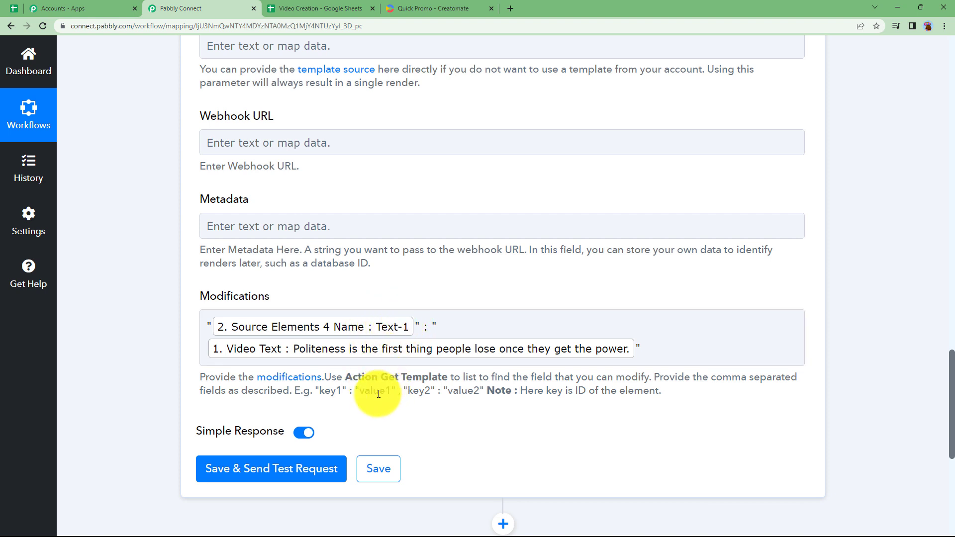
{"action": "left_click", "coordinate": [342, 359]}
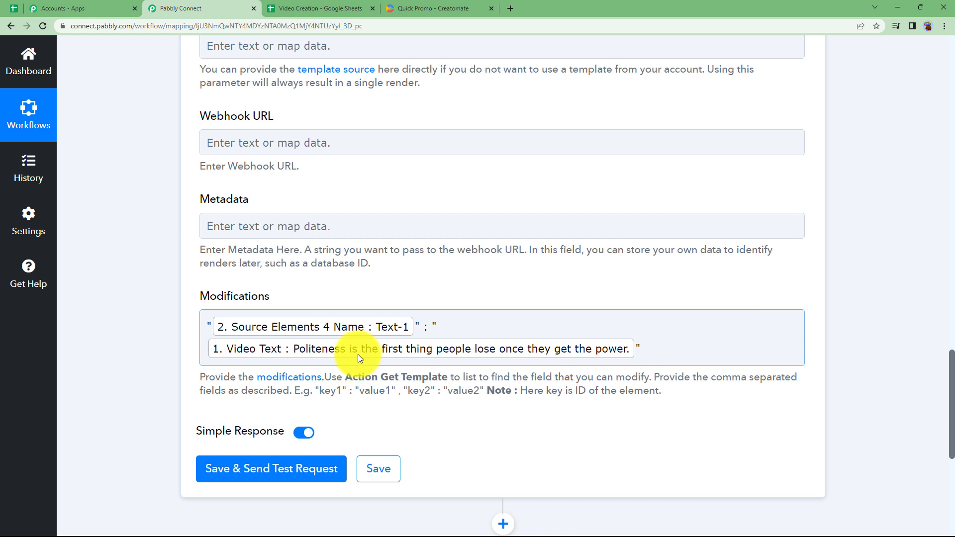
Append a comma and a second pair, "key1" : "value1", copied from the example below the field, to Modifications
{"action": "left_click", "coordinate": [658, 351]}
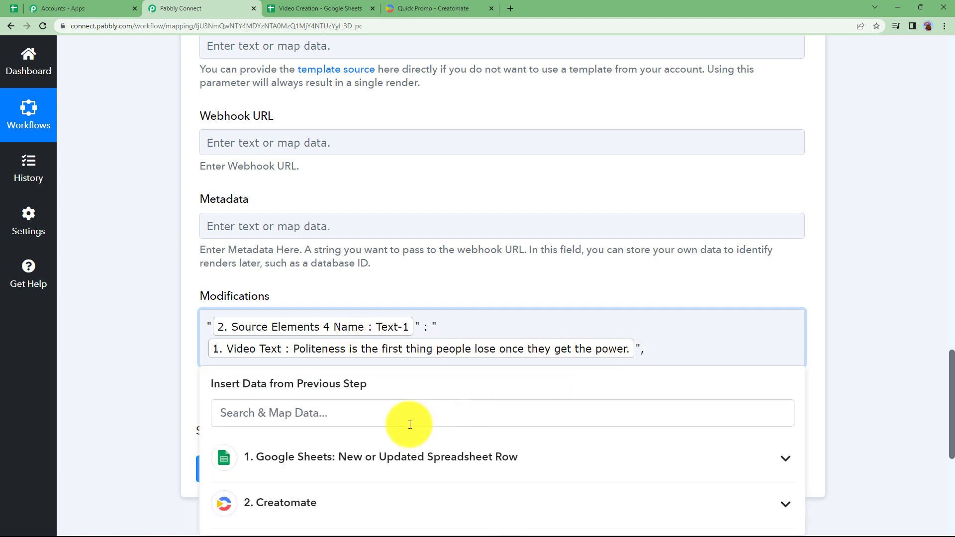
{"action": "left_click", "coordinate": [167, 398]}
{"action": "left_click_drag", "start_coordinate": [315, 391], "coordinate": [390, 396]}
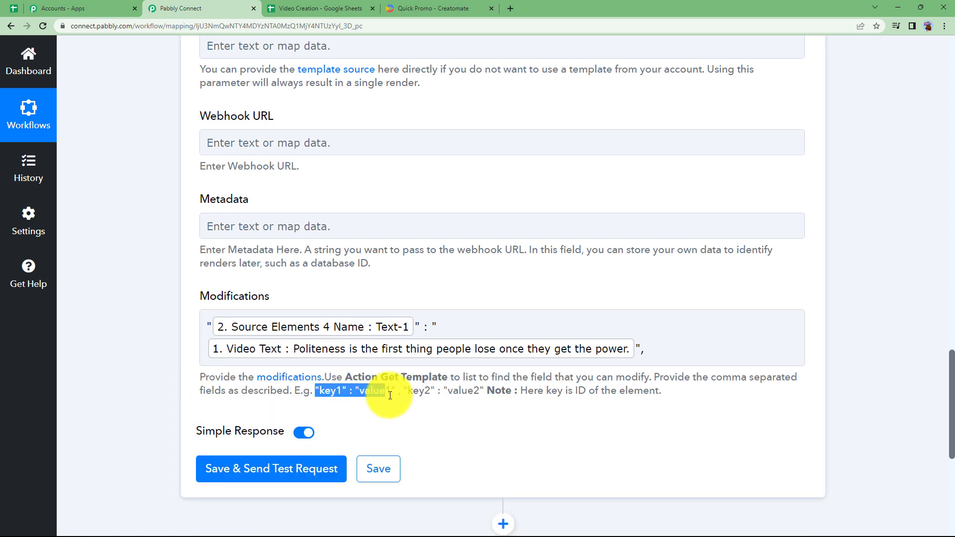
{"action": "left_click", "coordinate": [654, 355]}
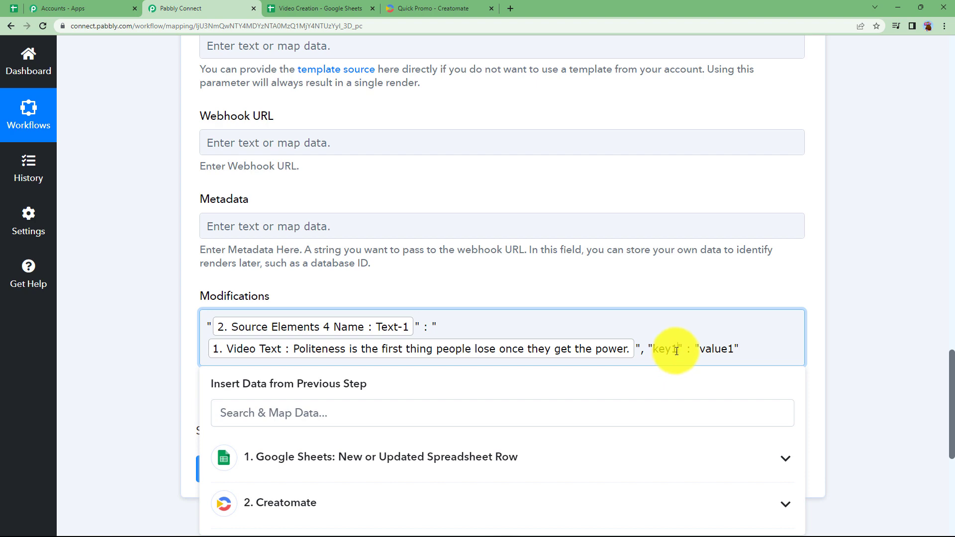
Clear key1 from the second pair, copy the key Text-2 from Creatomate's API integration example, and return to Pabbly Connect
{"action": "key", "text": "BackSpace"}
{"action": "key", "text": "BackSpace"}
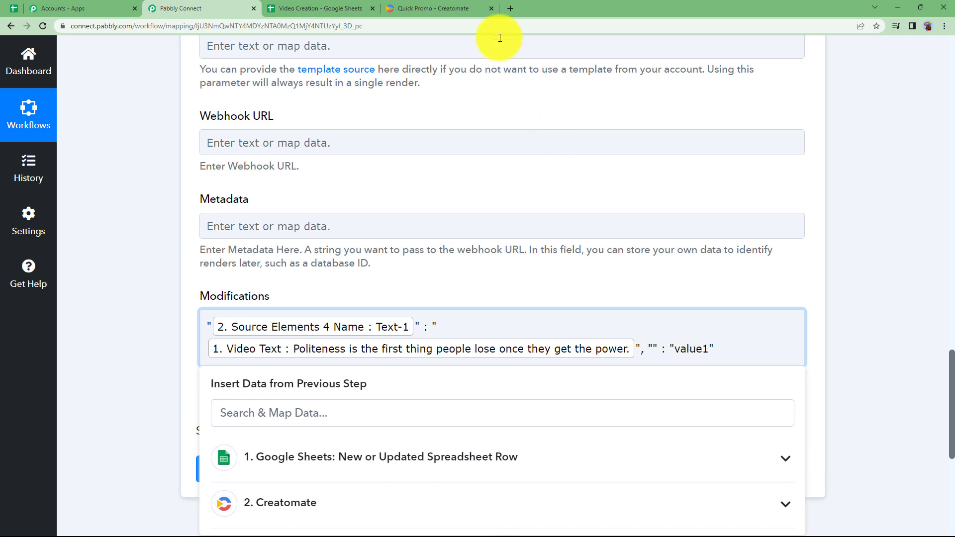
{"action": "left_click", "coordinate": [433, 8]}
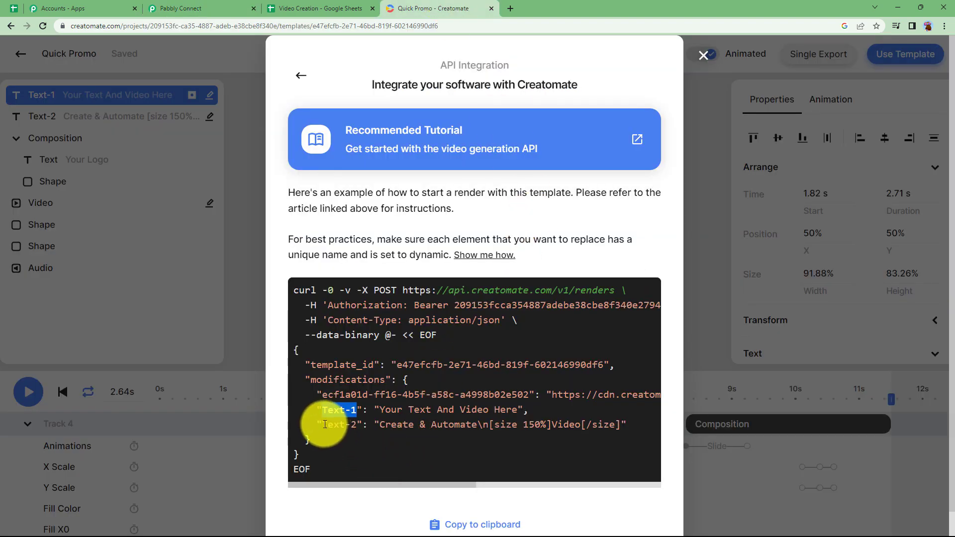
{"action": "left_click_drag", "start_coordinate": [325, 424], "coordinate": [355, 424]}
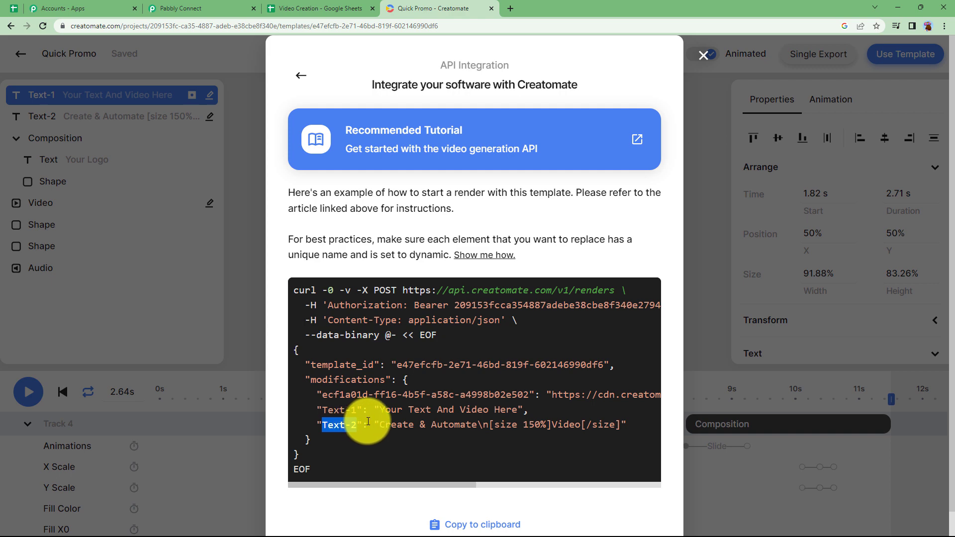
{"action": "left_click", "coordinate": [219, 8]}
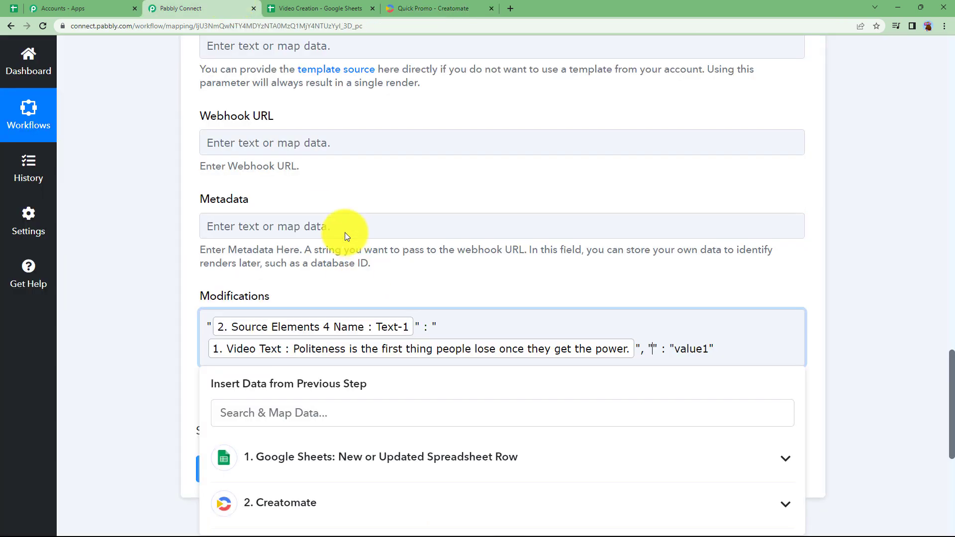
Fill the second pair's empty key with the mapped Creatomate field Source Elements 5 Name, found by searching for Text-2
{"action": "scroll", "coordinate": [332, 443], "scroll_direction": "down", "scroll_amount": 2}
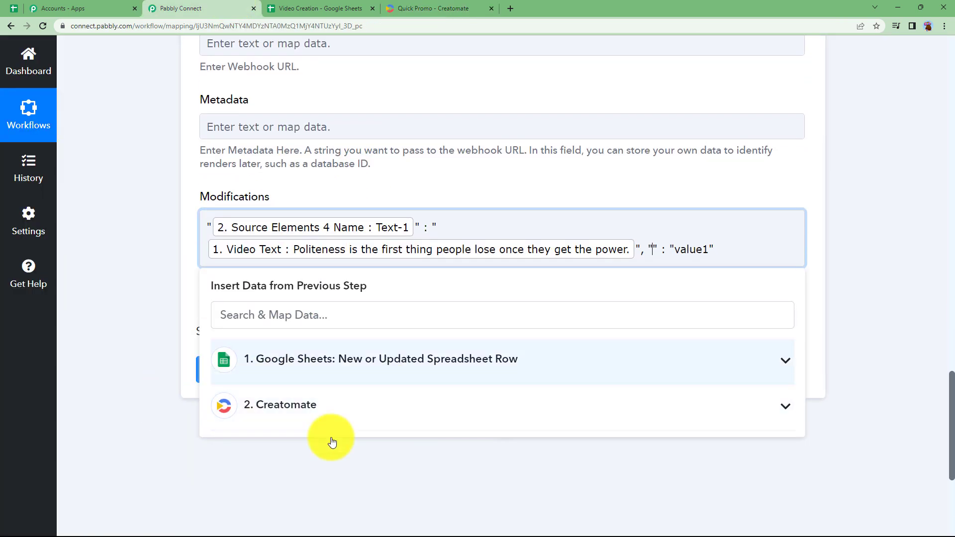
{"action": "left_click", "coordinate": [286, 405]}
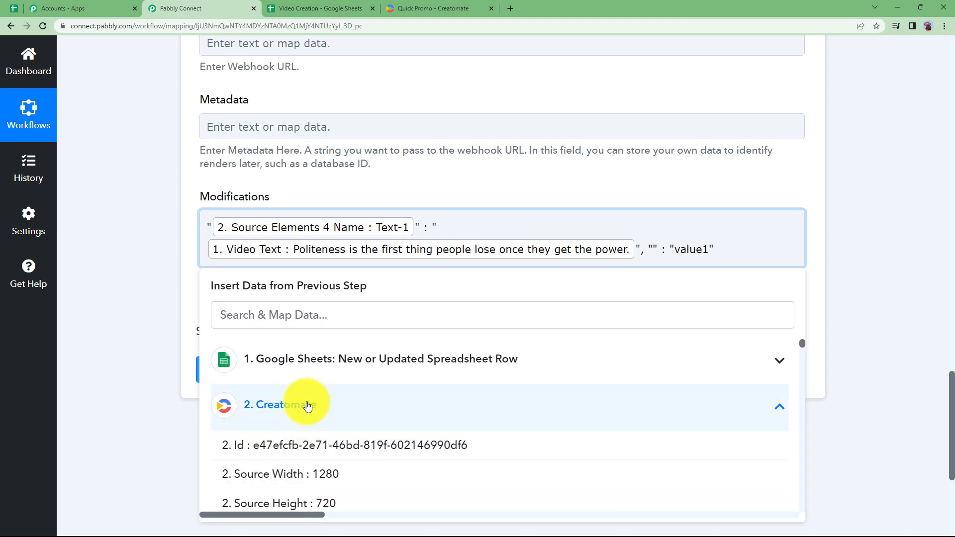
{"action": "left_click", "coordinate": [448, 8]}
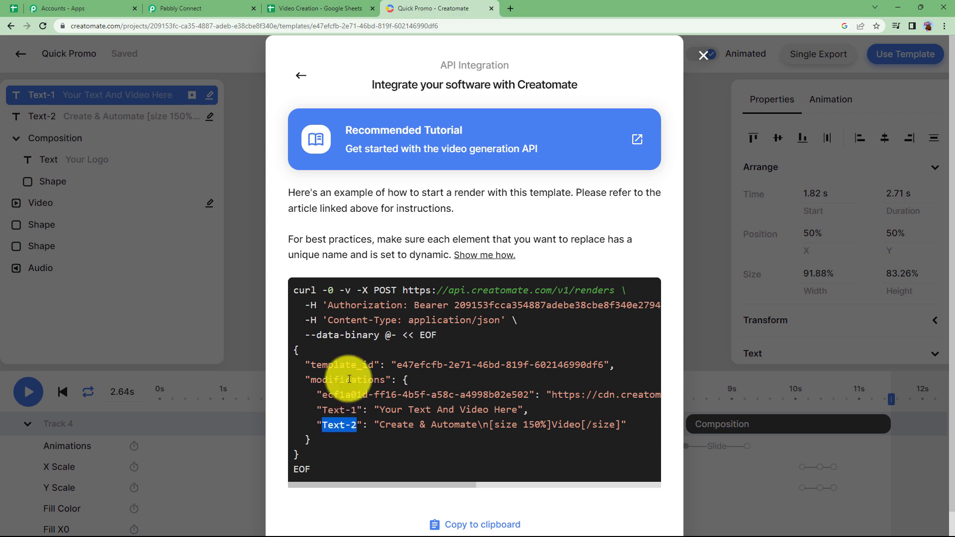
{"action": "key", "text": "ctrl+2"}
{"action": "left_click", "coordinate": [348, 314]}
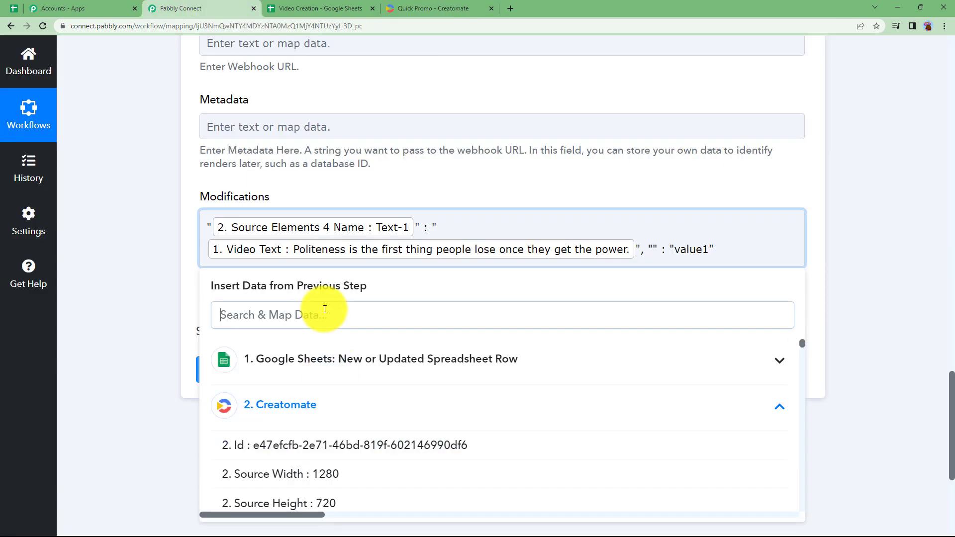
{"action": "type", "text": "Text-2"}
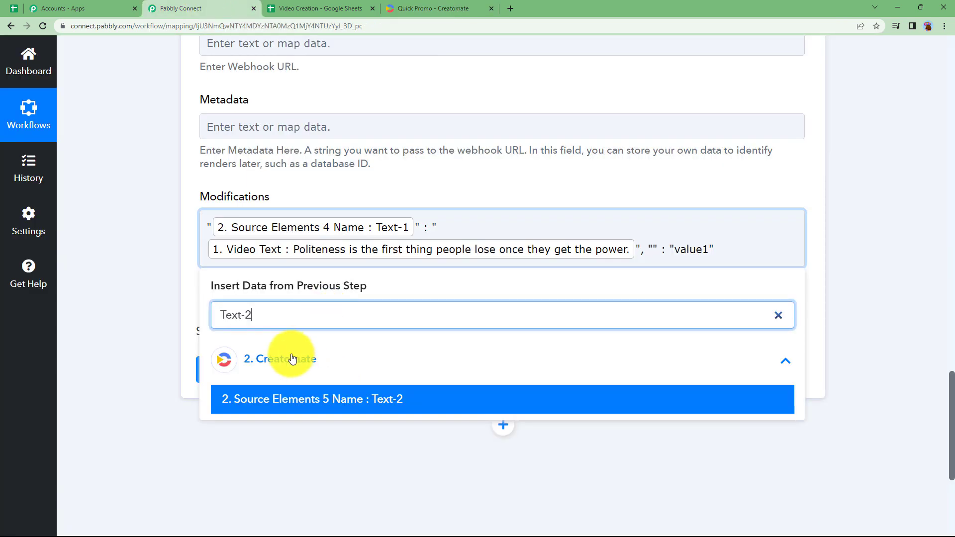
{"action": "left_click", "coordinate": [294, 401]}
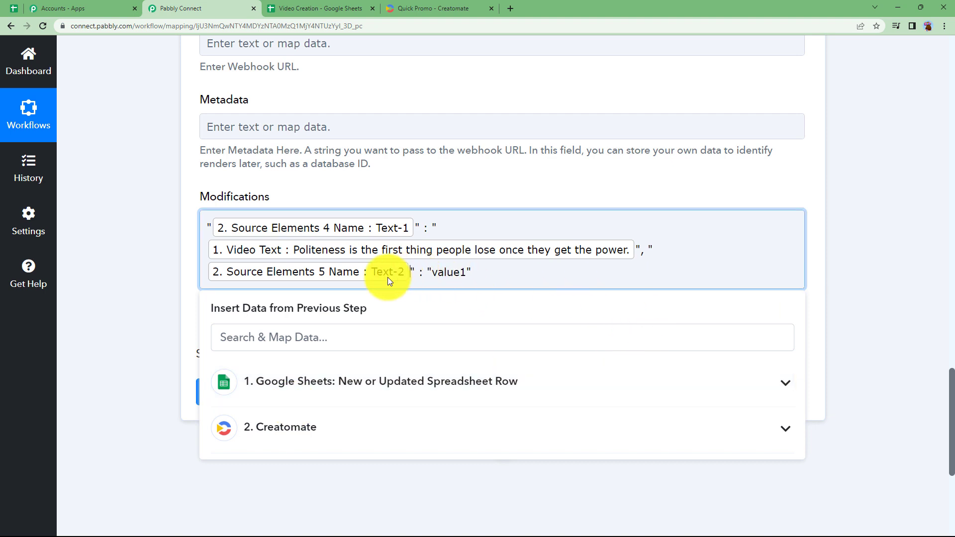
Replace value1 in the second pair with the Text 2 field mapped from the Google Sheets trigger
{"action": "left_click", "coordinate": [466, 272]}
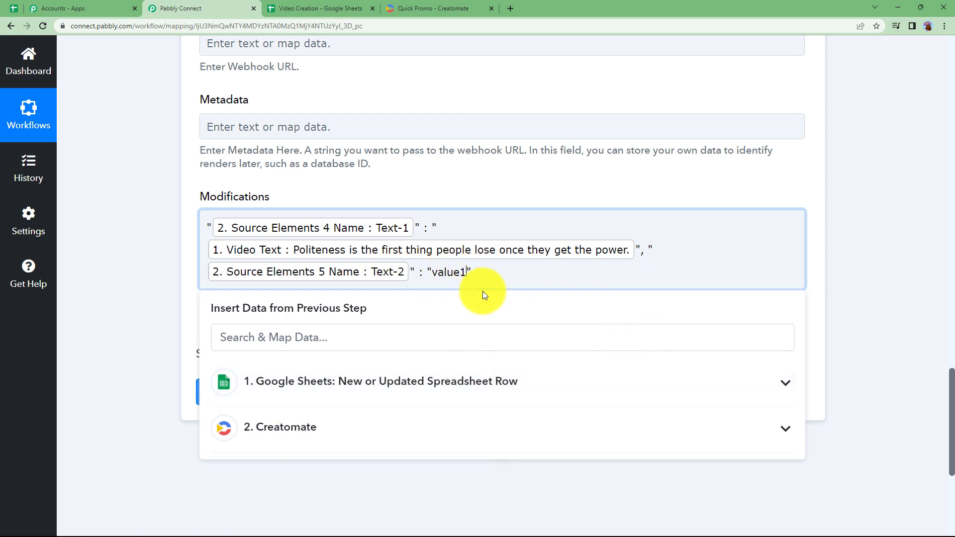
{"action": "key", "text": "BackSpace"}
{"action": "key", "text": "BackSpace"}
{"action": "key", "text": "BackSpace"}
{"action": "key", "text": "BackSpace"}
{"action": "key", "text": "BackSpace"}
{"action": "key", "text": "BackSpace"}
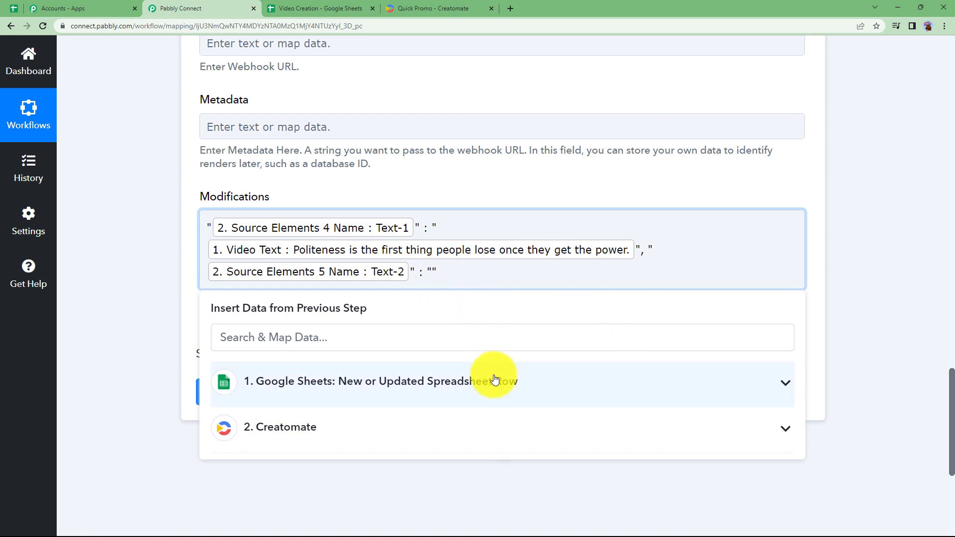
{"action": "left_click", "coordinate": [494, 379]}
{"action": "left_click", "coordinate": [427, 481]}
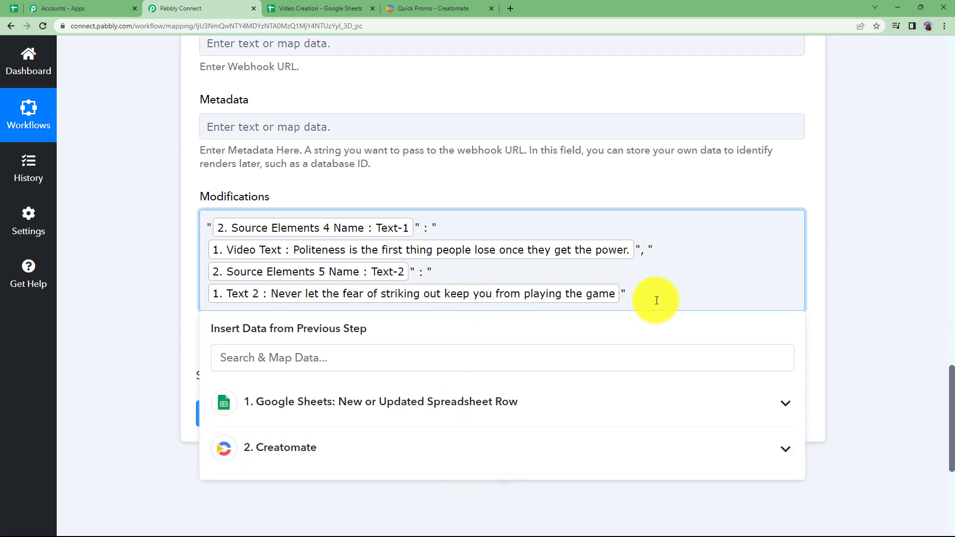
{"action": "left_click", "coordinate": [125, 303]}
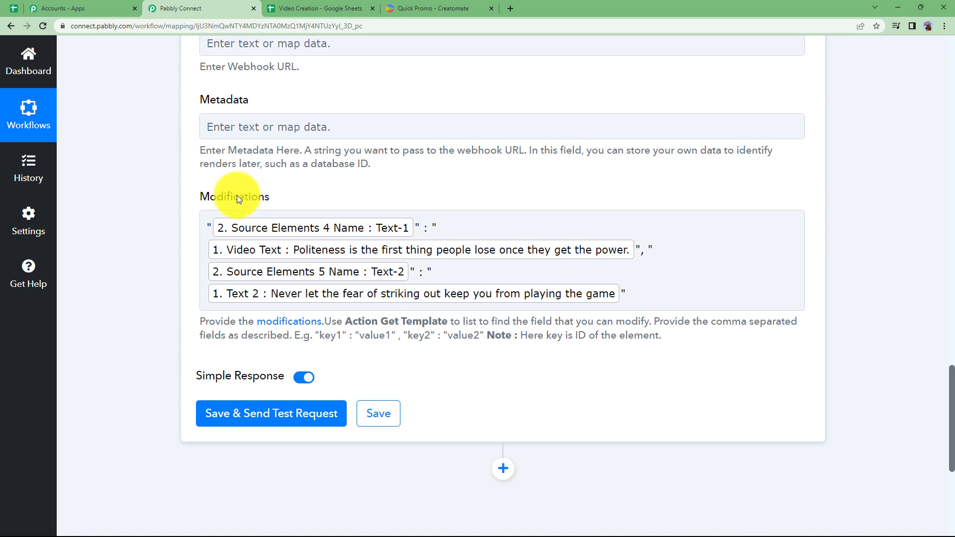
In Creatomate, close the API integration dialog, scrub the Quick Promo timeline to review its text elements, and return to Pabbly Connect
{"action": "left_click", "coordinate": [433, 8]}
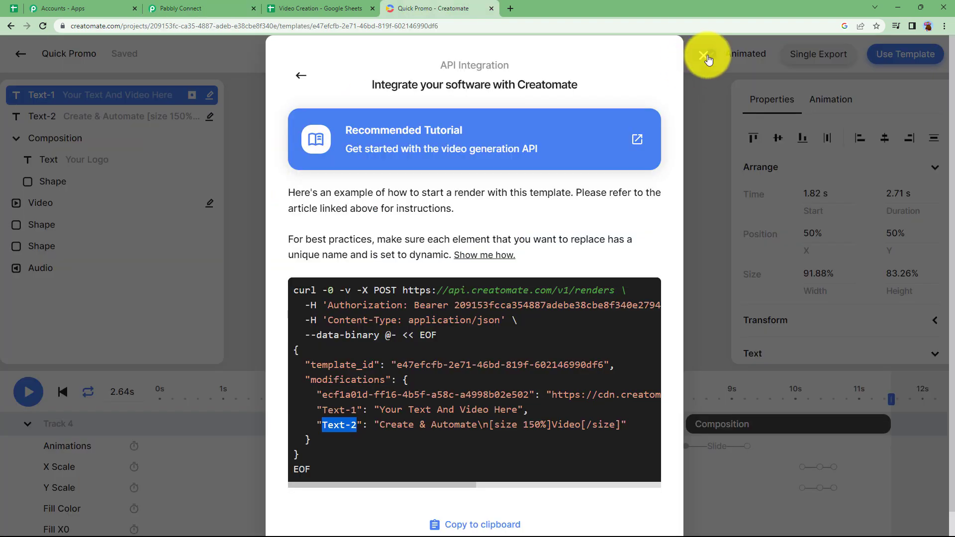
{"action": "left_click", "coordinate": [717, 55]}
{"action": "left_click_drag", "start_coordinate": [325, 382], "coordinate": [675, 450]}
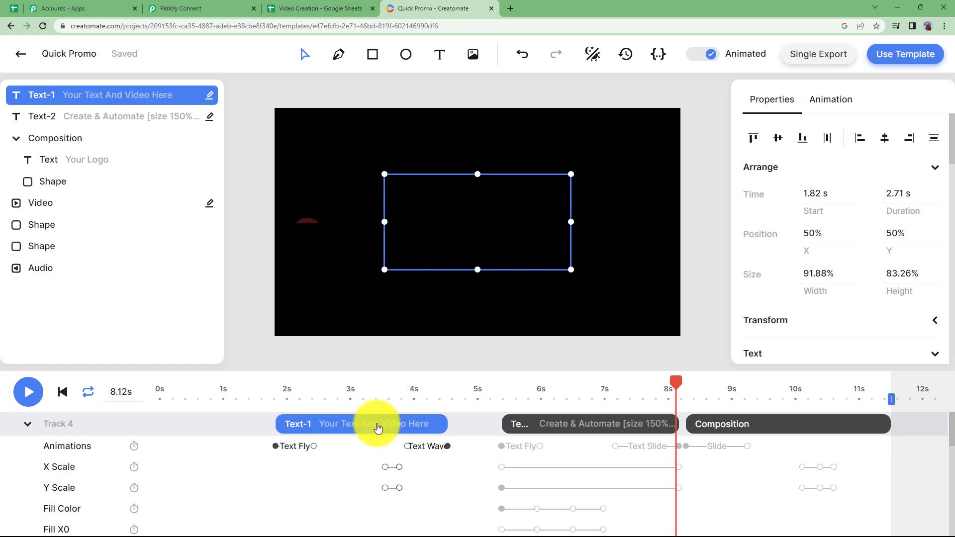
{"action": "left_click", "coordinate": [189, 6]}
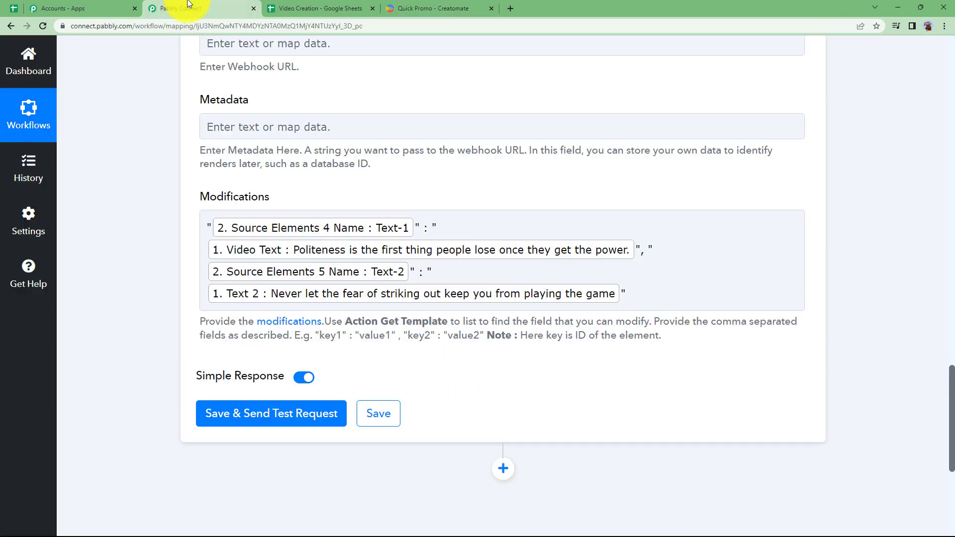
Save and send the Create Single Render test request, and open the mp4 link from the response's 0 Url field
{"action": "left_click", "coordinate": [268, 420]}
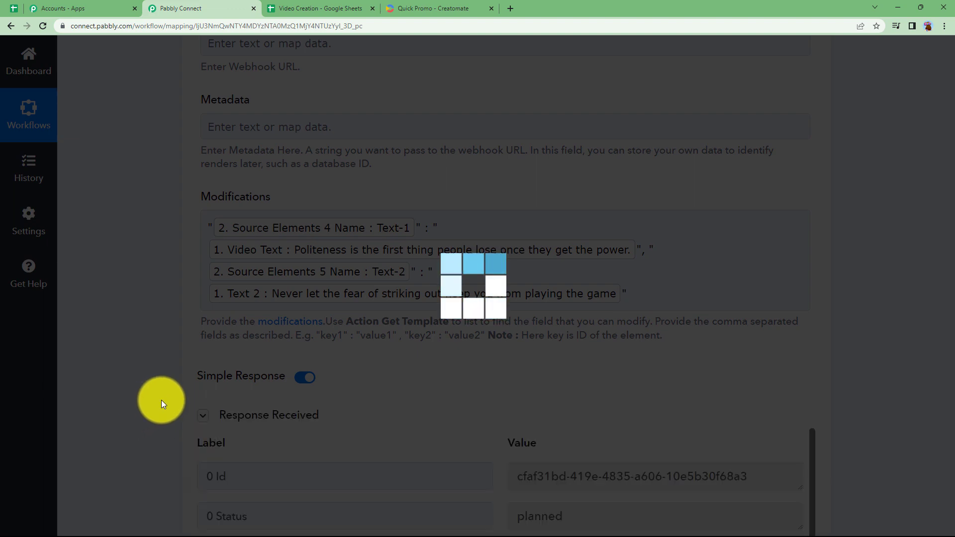
{"action": "scroll", "coordinate": [161, 400], "scroll_direction": "down", "scroll_amount": 7}
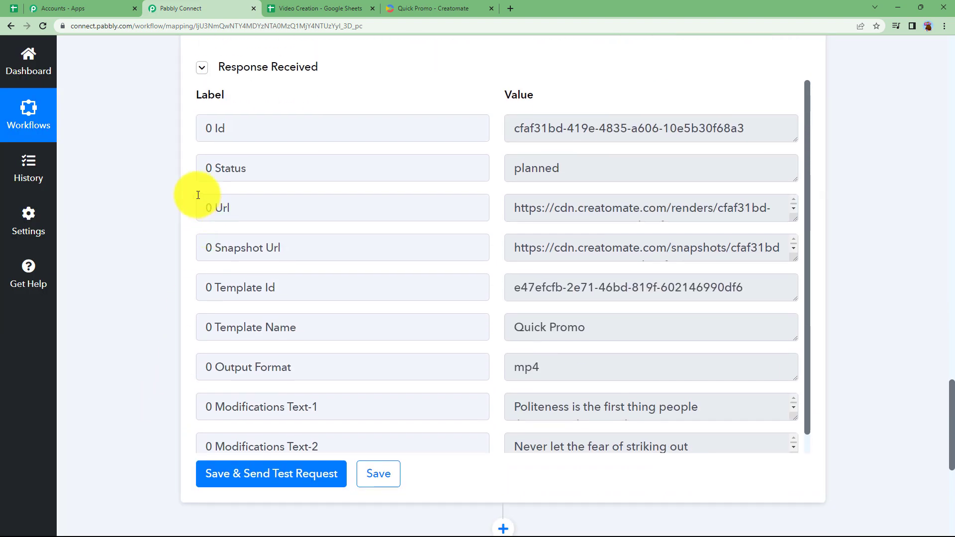
{"action": "left_click_drag", "start_coordinate": [515, 208], "coordinate": [677, 209]}
{"action": "right_click", "coordinate": [671, 210]}
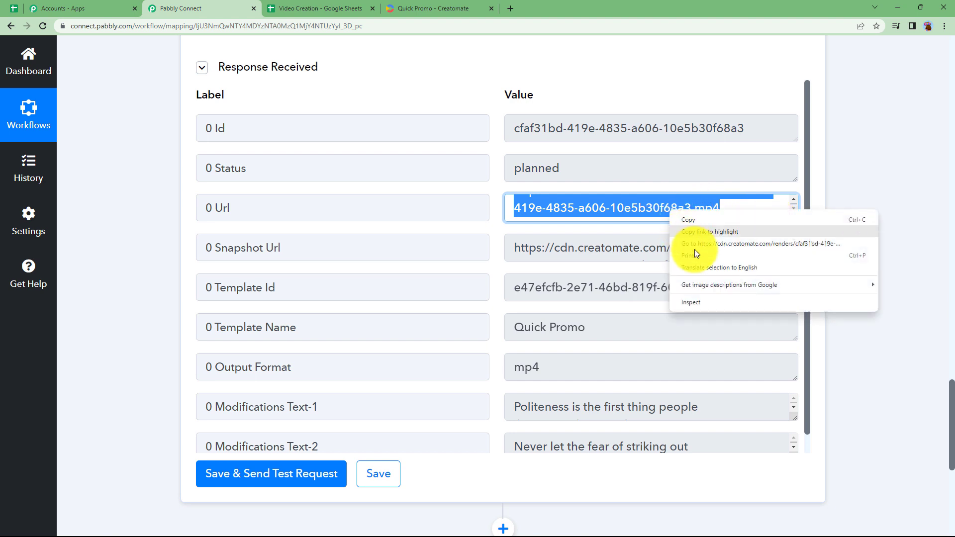
{"action": "left_click", "coordinate": [700, 246]}
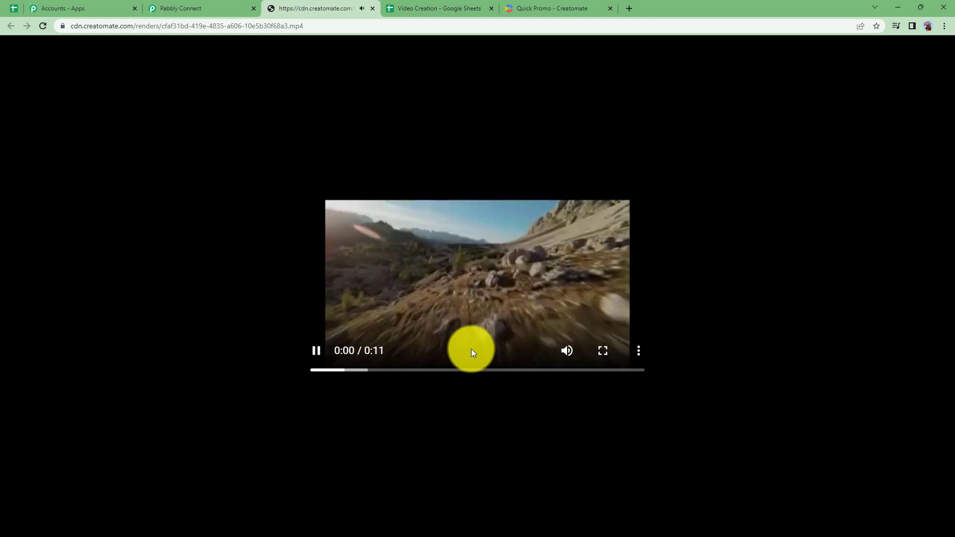
Watch the rendered video to check both mapped texts, pause it near the end, and return to Pabbly Connect
{"action": "key", "text": "XF86AudioLowerVolume"}
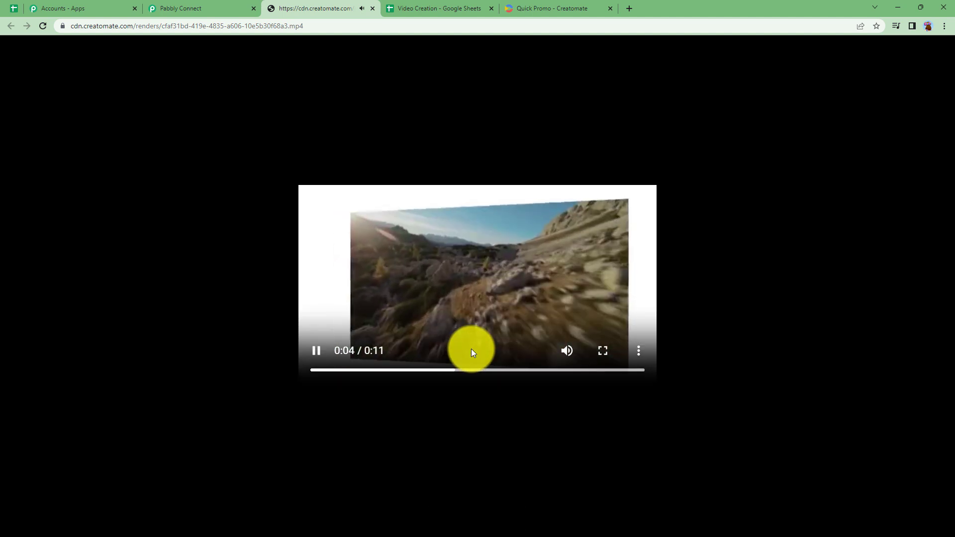
{"action": "key", "text": "XF86AudioMute"}
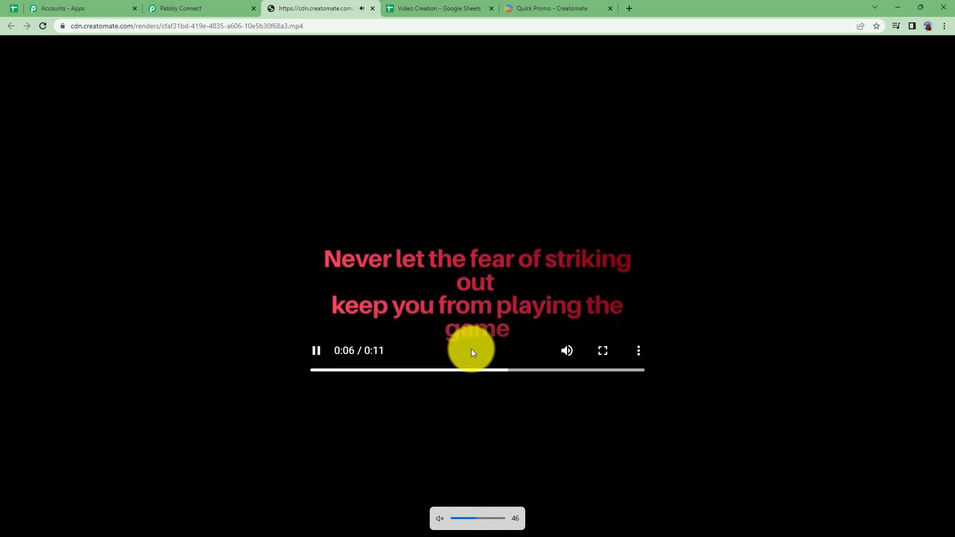
{"action": "key", "text": "XF86AudioMute"}
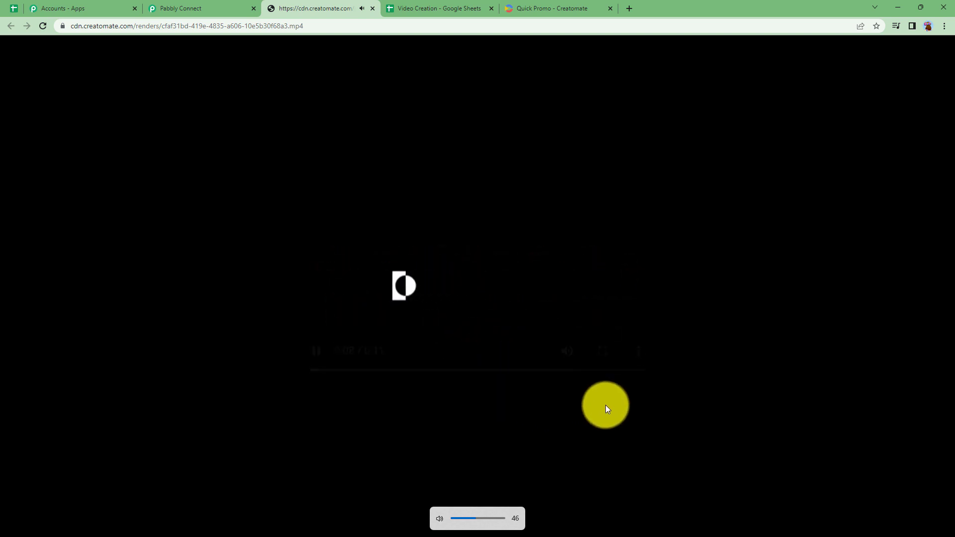
{"action": "left_click", "coordinate": [488, 296]}
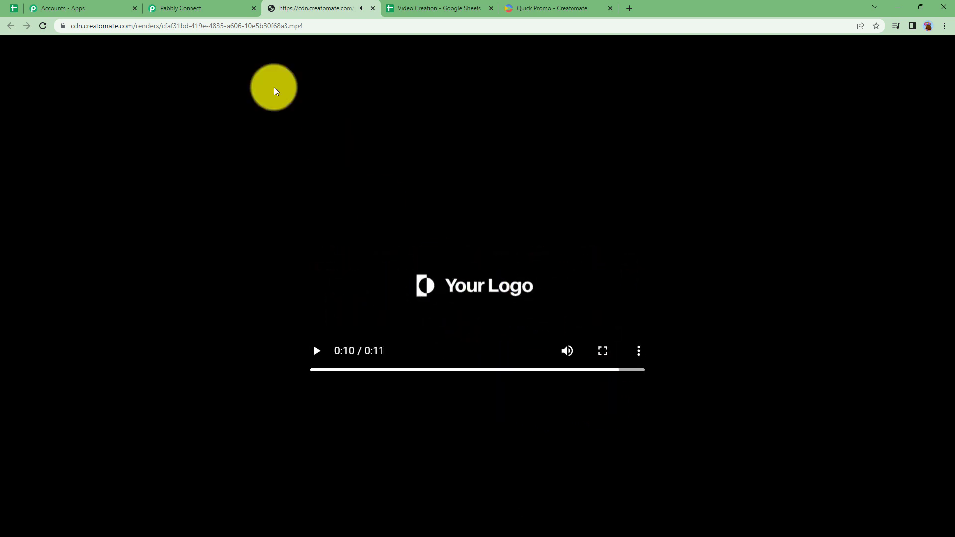
{"action": "left_click", "coordinate": [212, 8]}
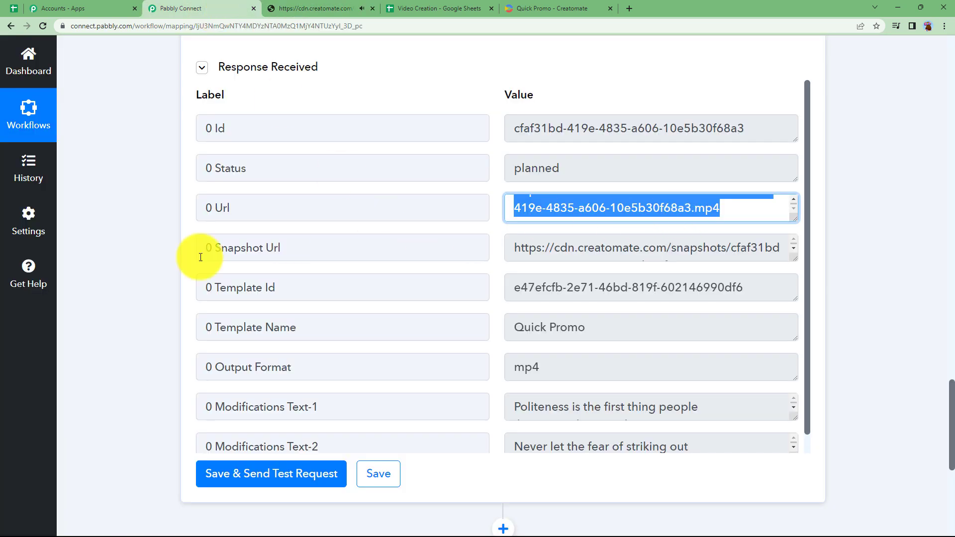
Collapse the Create Single Render step and add a new action step after it
{"action": "scroll", "coordinate": [141, 214], "scroll_direction": "up", "scroll_amount": 10}
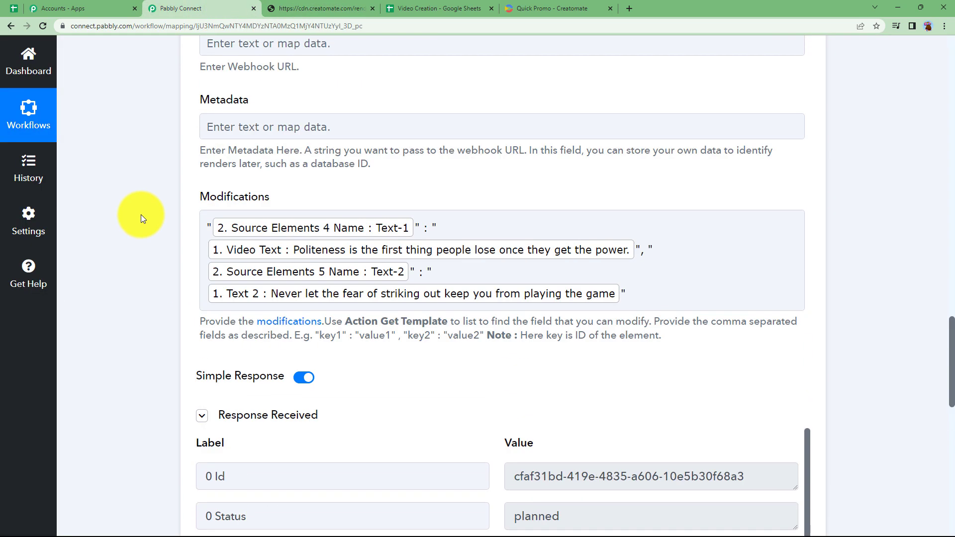
{"action": "scroll", "coordinate": [141, 214], "scroll_direction": "up", "scroll_amount": 15}
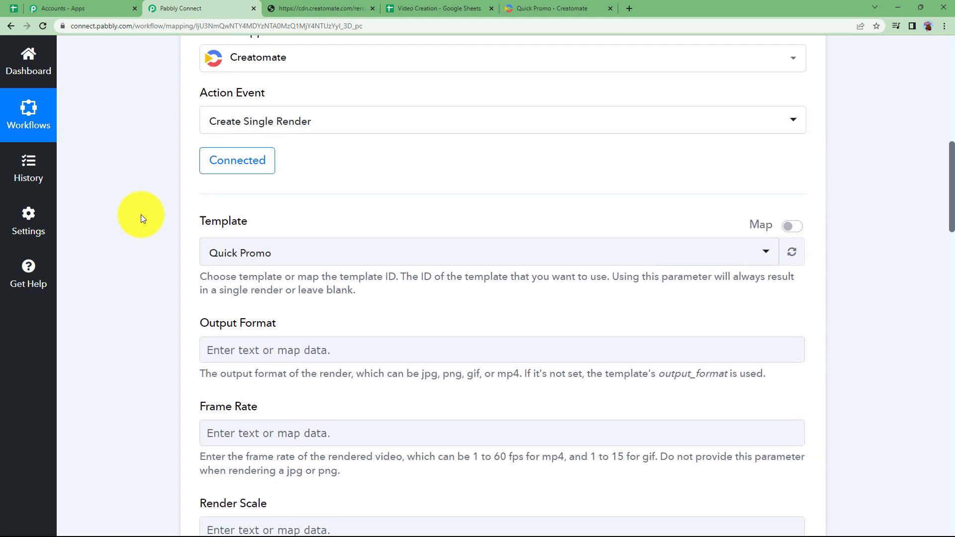
{"action": "scroll", "coordinate": [141, 214], "scroll_direction": "up", "scroll_amount": 6}
{"action": "left_click", "coordinate": [294, 256]}
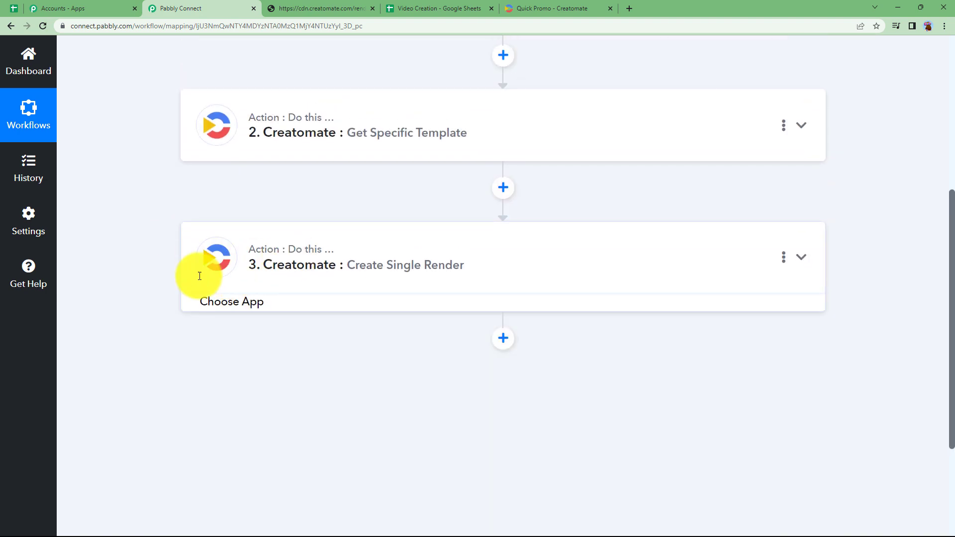
{"action": "left_click", "coordinate": [503, 177]}
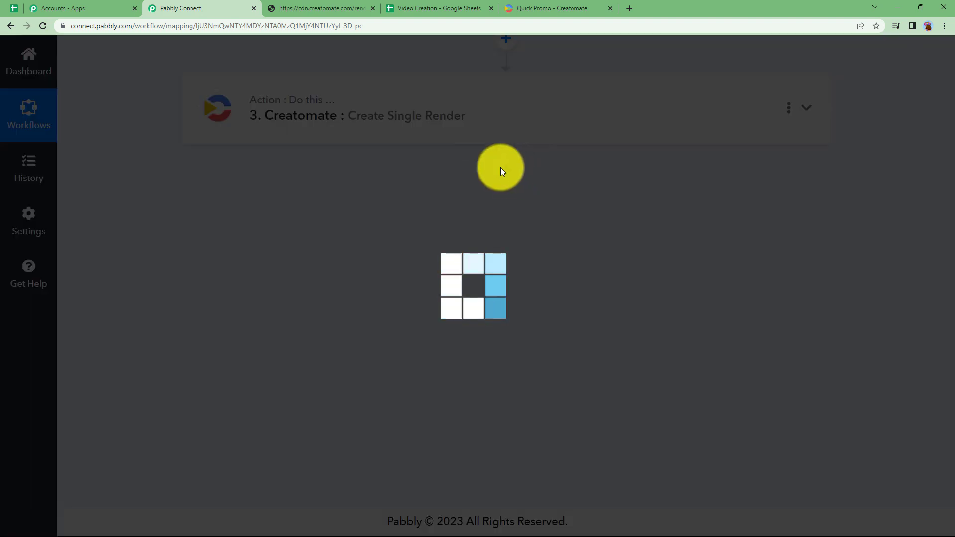
Check the Video Creation sheet's columns, return to Pabbly Connect, and choose Google Sheets as the new action's app
{"action": "left_click", "coordinate": [416, 8]}
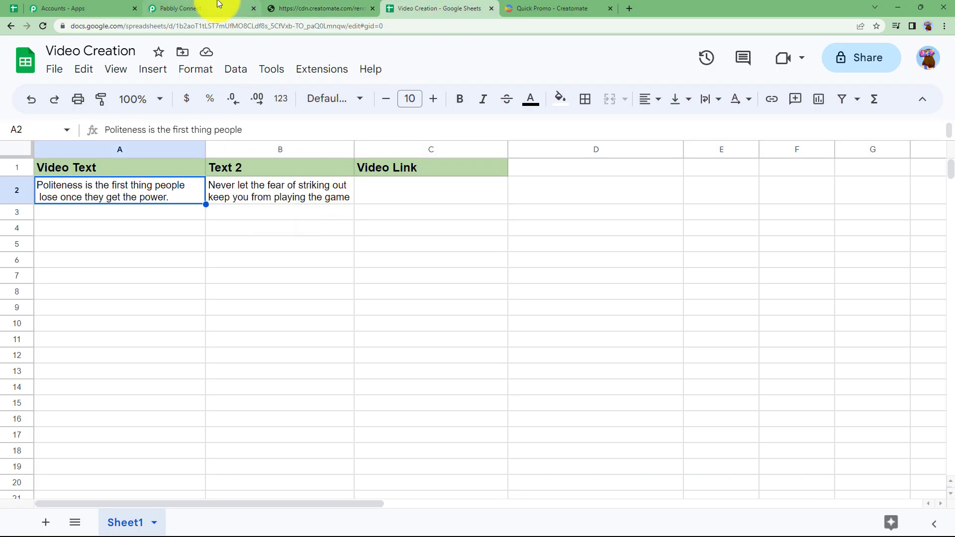
{"action": "left_click", "coordinate": [204, 8]}
{"action": "type", "text": "go"}
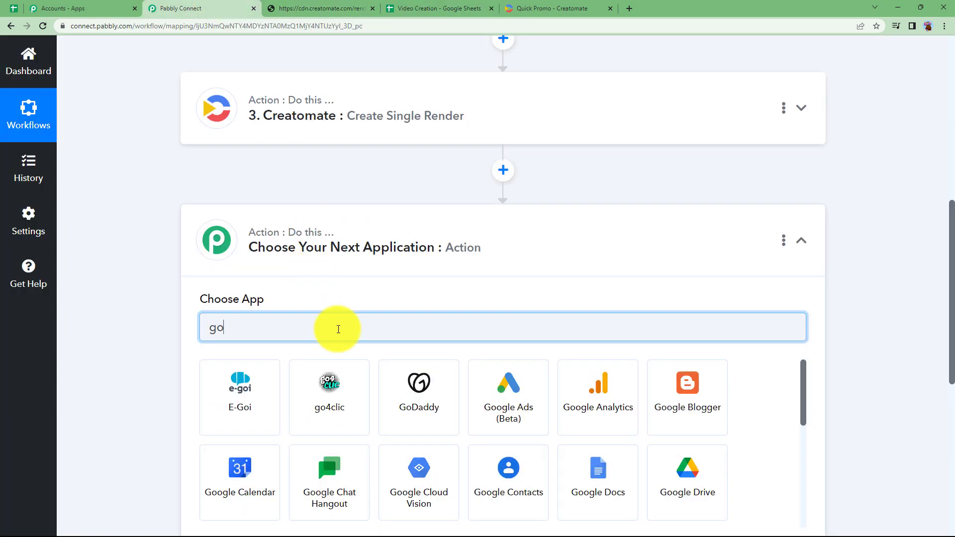
{"action": "type", "text": "ogle she"}
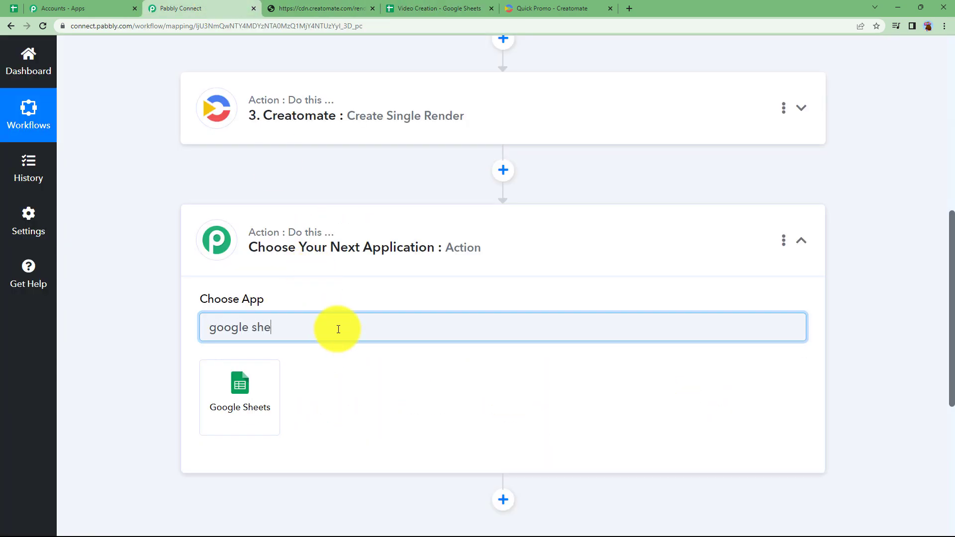
{"action": "type", "text": "e"}
{"action": "left_click", "coordinate": [240, 394]}
Set the action event to Update Row and connect it through the existing connection Google Sheets #7
{"action": "left_click", "coordinate": [379, 391]}
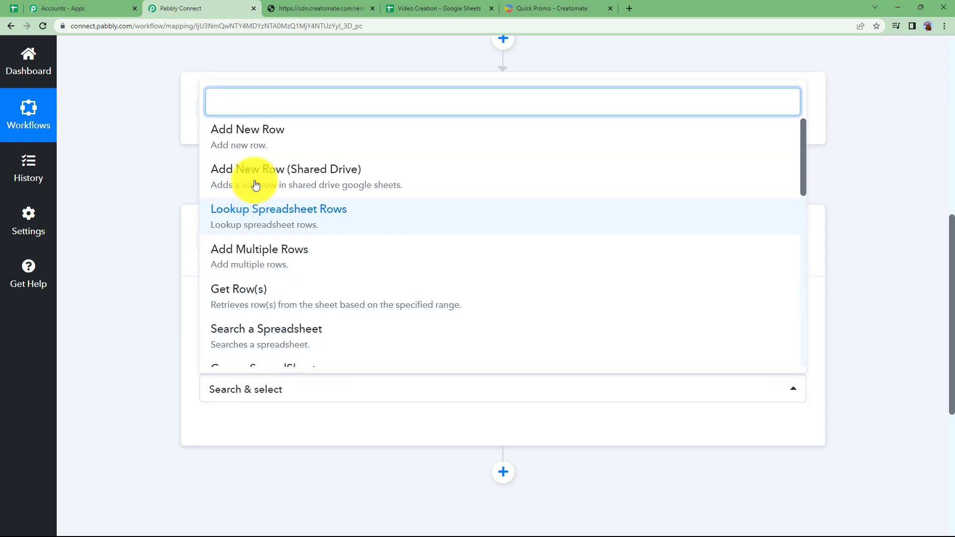
{"action": "scroll", "coordinate": [301, 298], "scroll_direction": "down", "scroll_amount": 9}
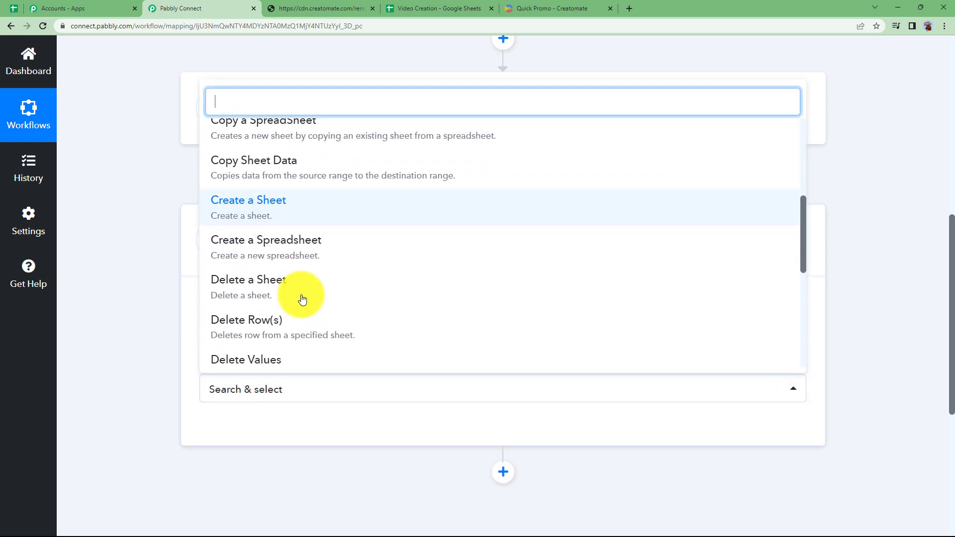
{"action": "type", "text": "updat"}
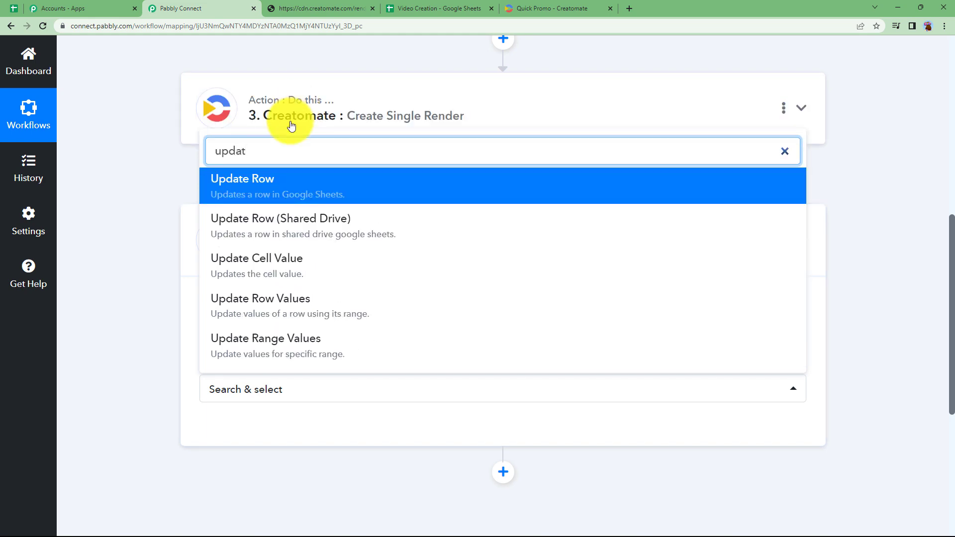
{"action": "left_click", "coordinate": [292, 187]}
{"action": "left_click", "coordinate": [249, 428]}
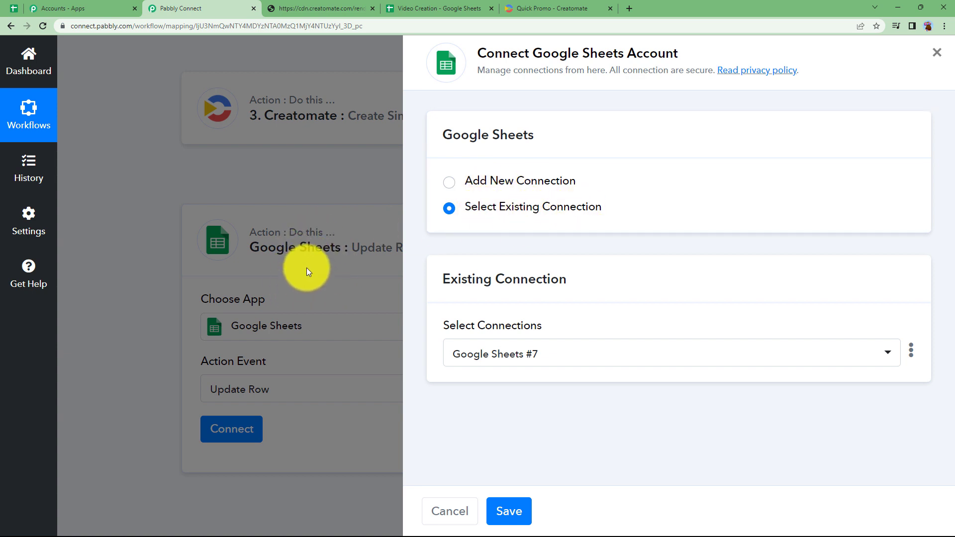
{"action": "left_click", "coordinate": [511, 508]}
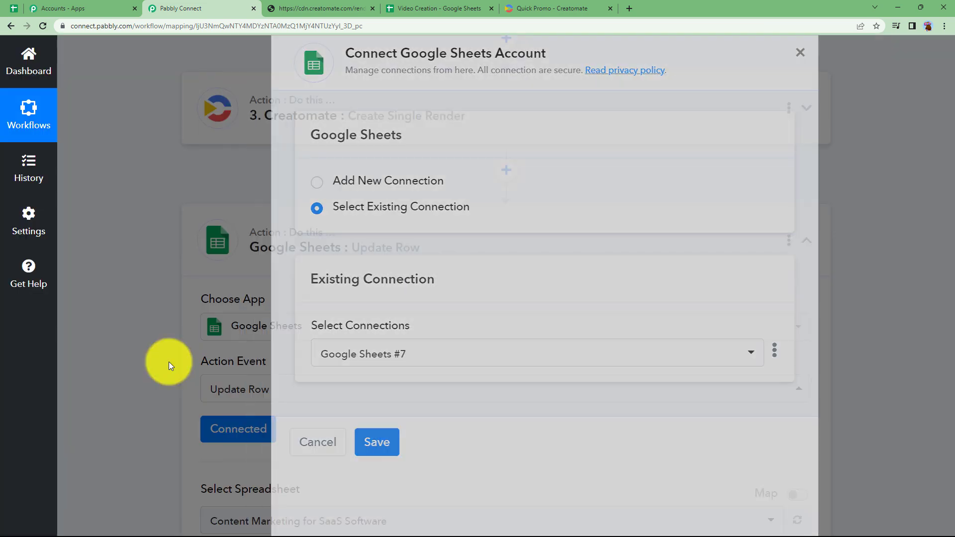
Select Video Creation as the spreadsheet for the Update Row action
{"action": "scroll", "coordinate": [169, 362], "scroll_direction": "down", "scroll_amount": 5}
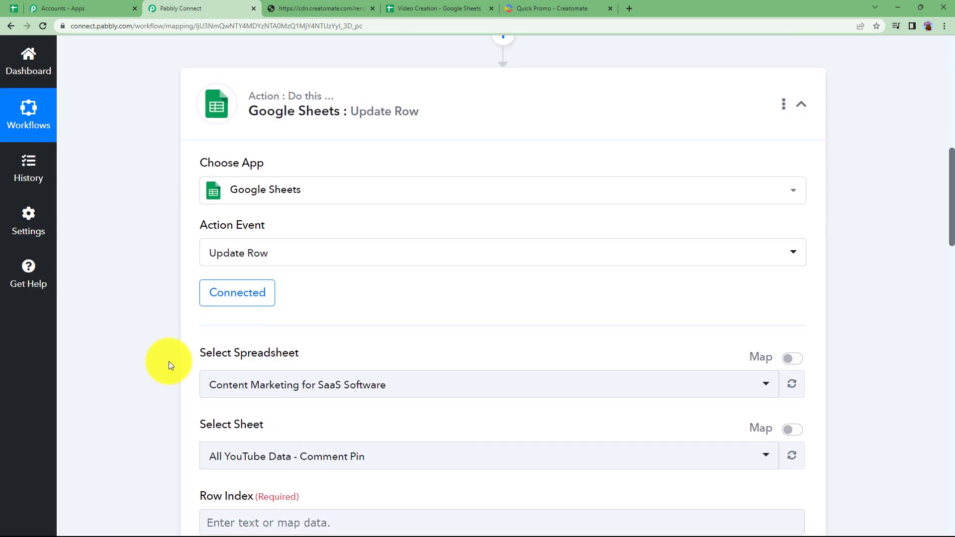
{"action": "left_click", "coordinate": [281, 272]}
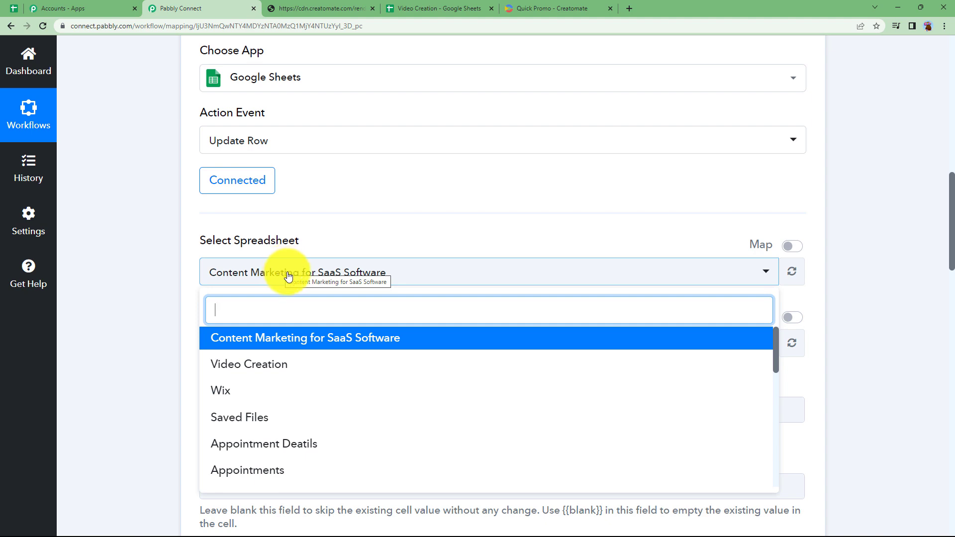
{"action": "left_click", "coordinate": [257, 367]}
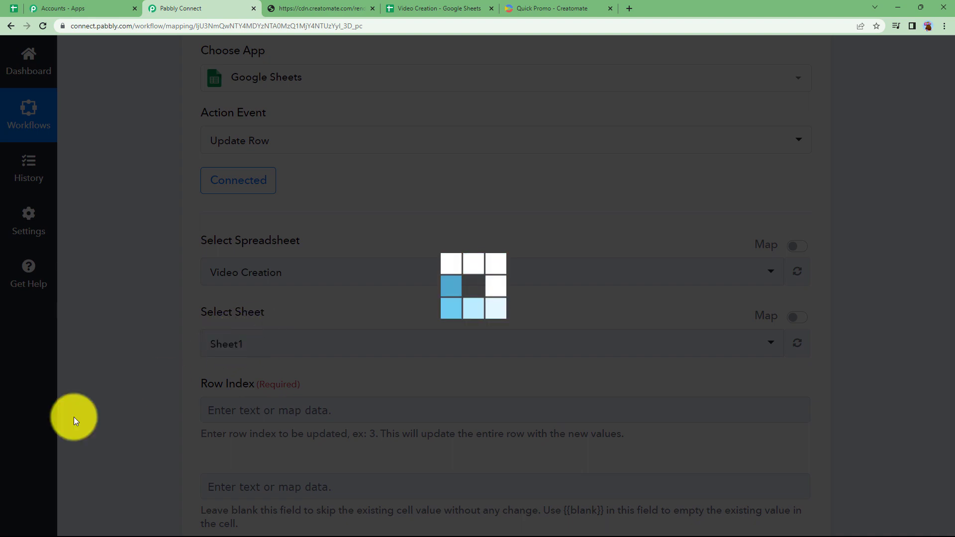
Review the Update Row fields and map Row Index to the RowIndex value from the Google Sheets trigger
{"action": "scroll", "coordinate": [150, 403], "scroll_direction": "down", "scroll_amount": 3}
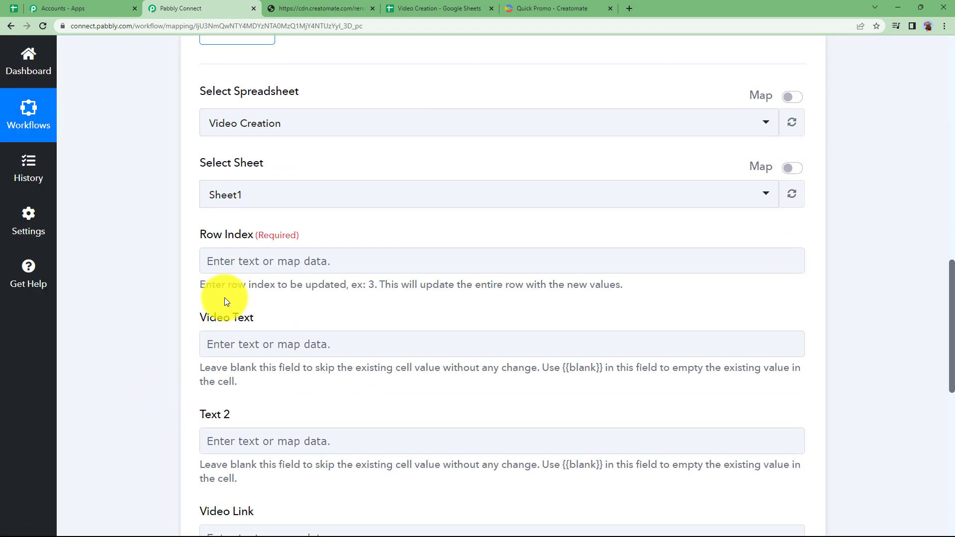
{"action": "scroll", "coordinate": [189, 319], "scroll_direction": "down", "scroll_amount": 4}
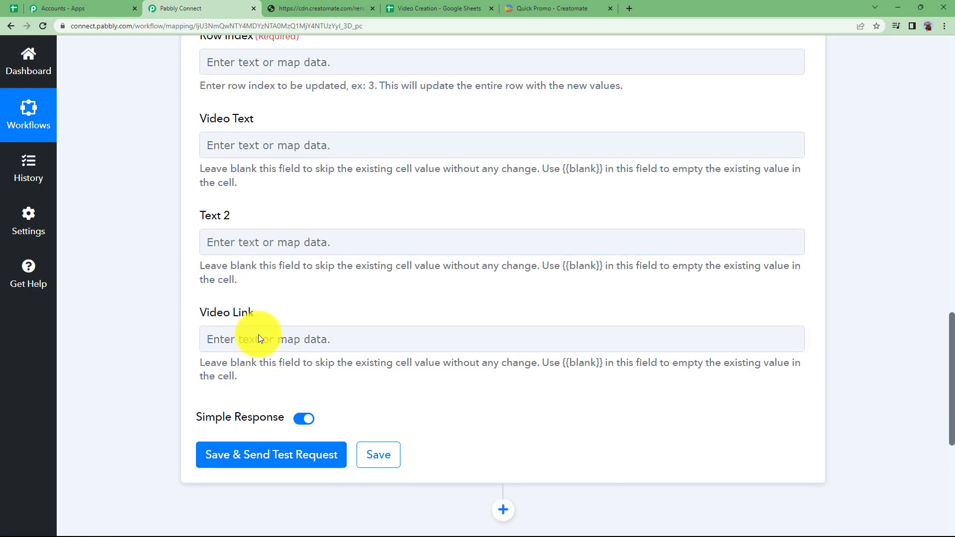
{"action": "scroll", "coordinate": [207, 273], "scroll_direction": "up", "scroll_amount": 3}
{"action": "left_click", "coordinate": [211, 208]}
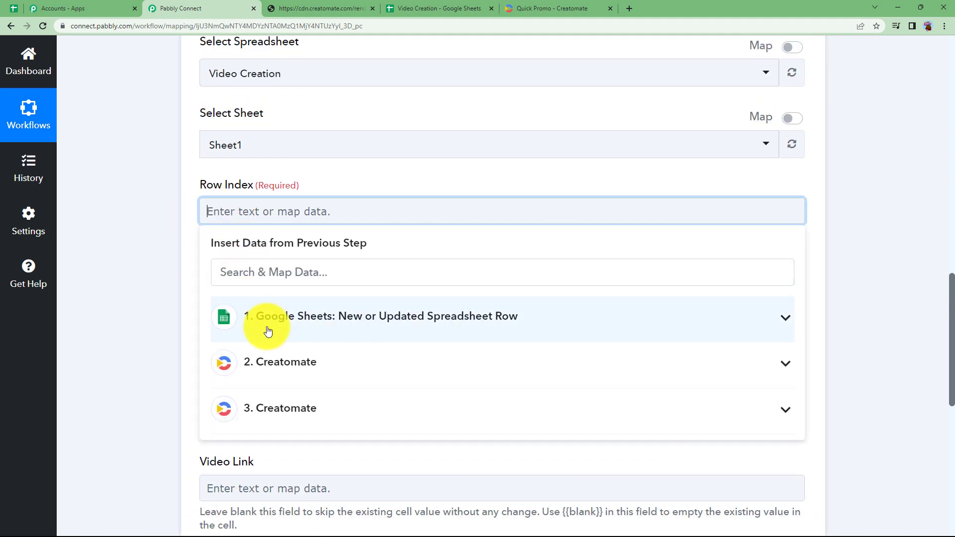
{"action": "left_click", "coordinate": [268, 331]}
{"action": "scroll", "coordinate": [320, 405], "scroll_direction": "down", "scroll_amount": 3}
{"action": "left_click", "coordinate": [324, 410]}
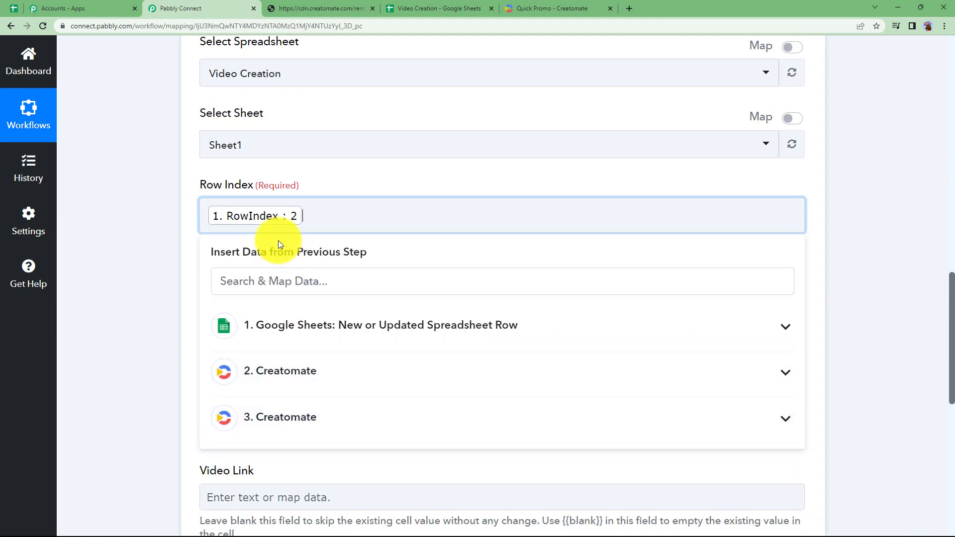
{"action": "left_click", "coordinate": [193, 291]}
Map the Video Text and Text 2 fields to the matching values from the Google Sheets trigger
{"action": "left_click", "coordinate": [247, 307]}
{"action": "left_click", "coordinate": [304, 408]}
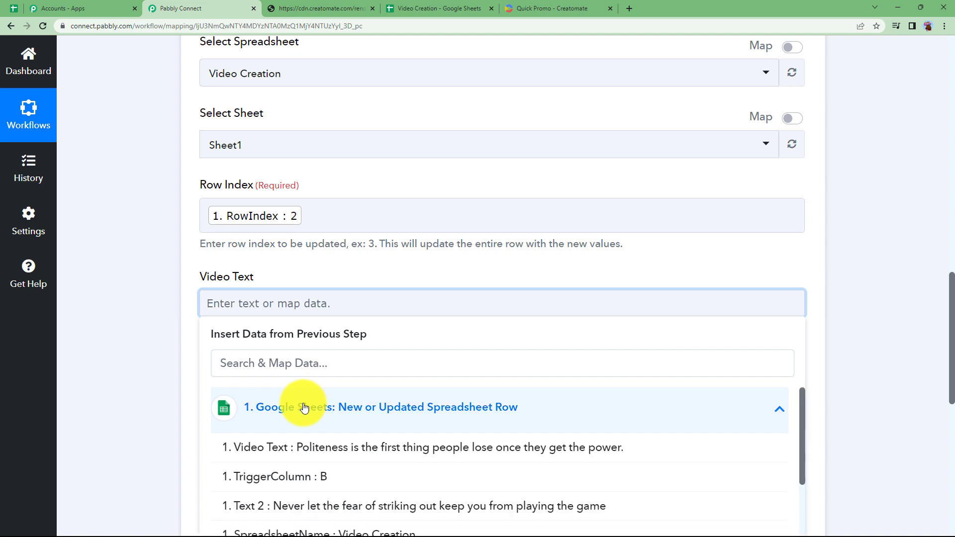
{"action": "left_click", "coordinate": [351, 449]}
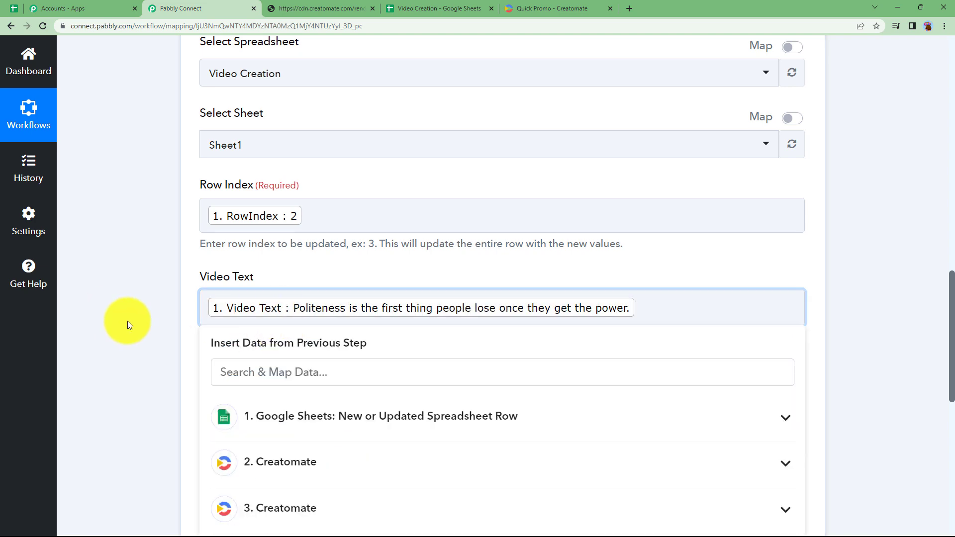
{"action": "left_click", "coordinate": [166, 328]}
{"action": "scroll", "coordinate": [167, 327], "scroll_direction": "down", "scroll_amount": 3}
{"action": "left_click", "coordinate": [283, 265]}
{"action": "left_click", "coordinate": [307, 365]}
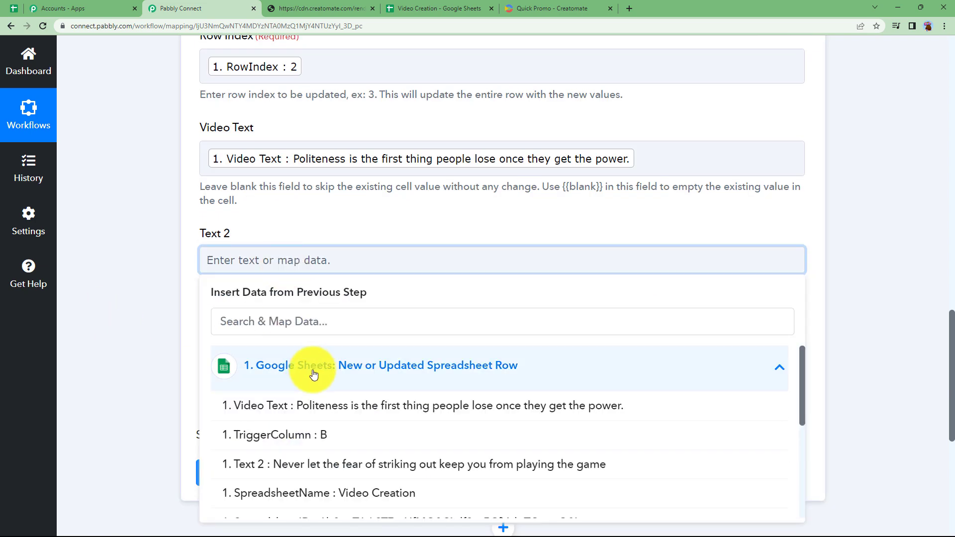
{"action": "left_click", "coordinate": [327, 467]}
{"action": "left_click", "coordinate": [190, 389]}
Check the Video Link column in the sheet and map the Video Link field to 0 Url from step 3, Creatomate
{"action": "left_click", "coordinate": [237, 367]}
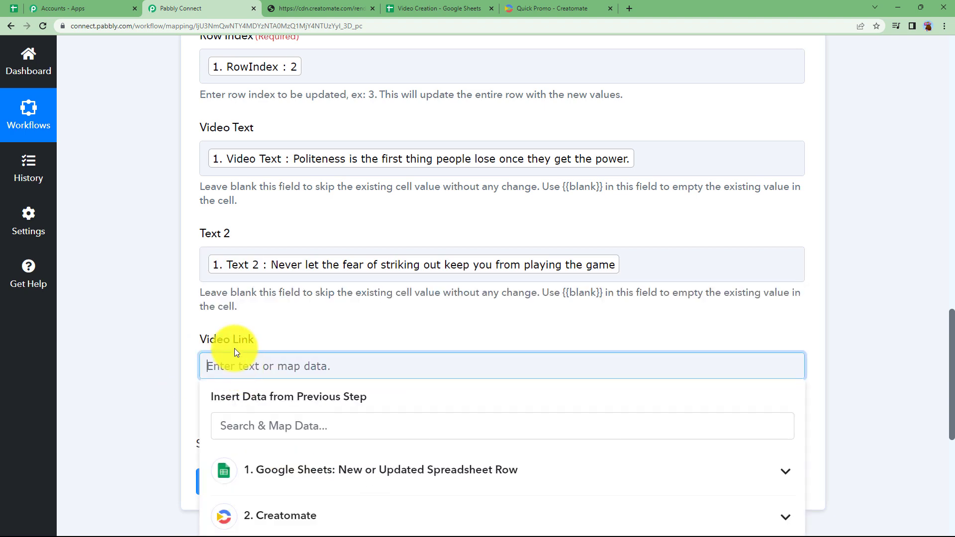
{"action": "left_click", "coordinate": [440, 7]}
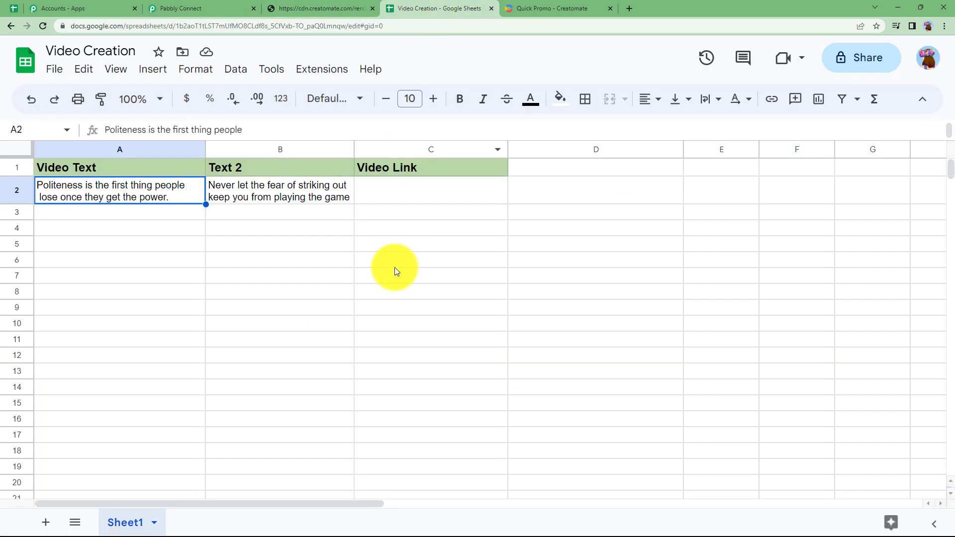
{"action": "left_click", "coordinate": [181, 8]}
{"action": "scroll", "coordinate": [154, 321], "scroll_direction": "down", "scroll_amount": 2}
{"action": "scroll", "coordinate": [154, 321], "scroll_direction": "down", "scroll_amount": 2}
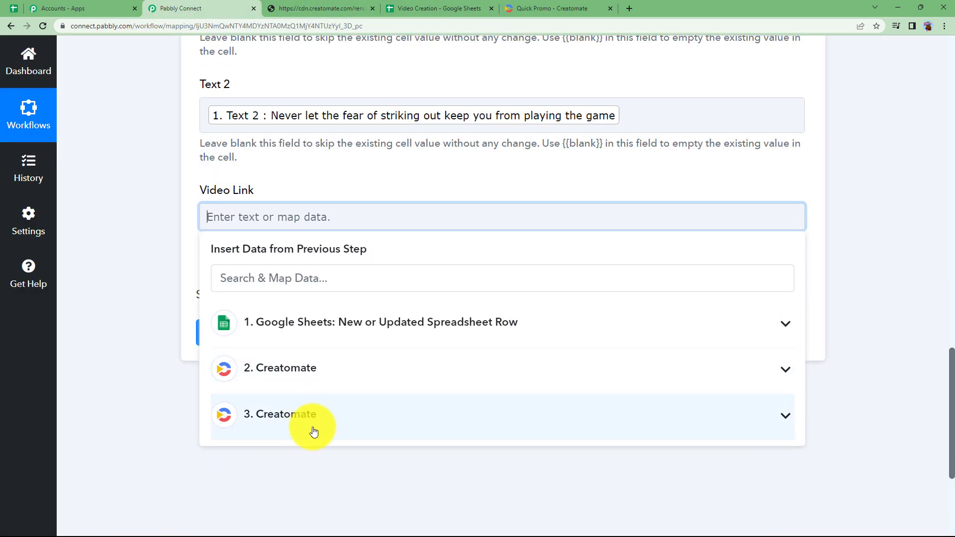
{"action": "left_click", "coordinate": [312, 429]}
{"action": "scroll", "coordinate": [199, 393], "scroll_direction": "down", "scroll_amount": 4}
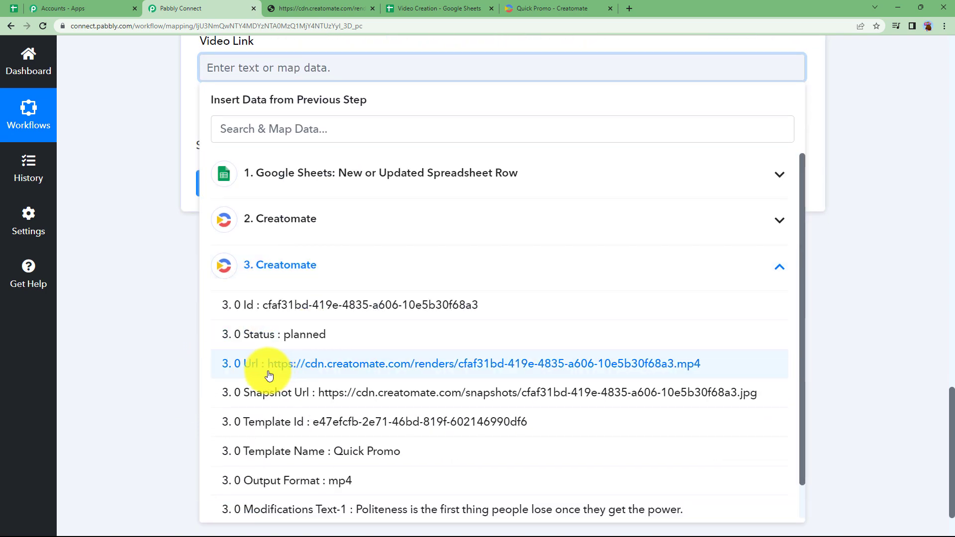
{"action": "left_click", "coordinate": [288, 371]}
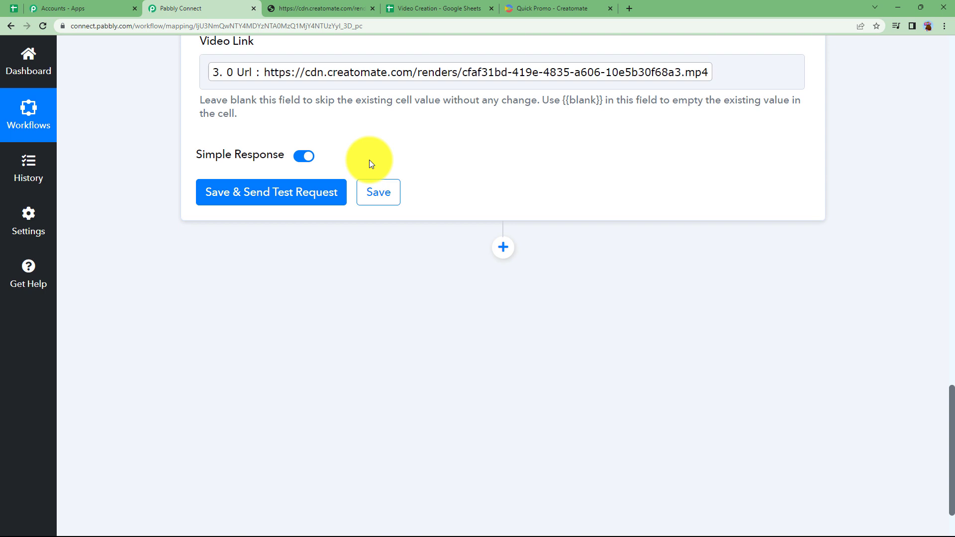
Save and send the Update Row test request, check the response's updated cells and columns, and collapse the step
{"action": "left_click", "coordinate": [311, 192]}
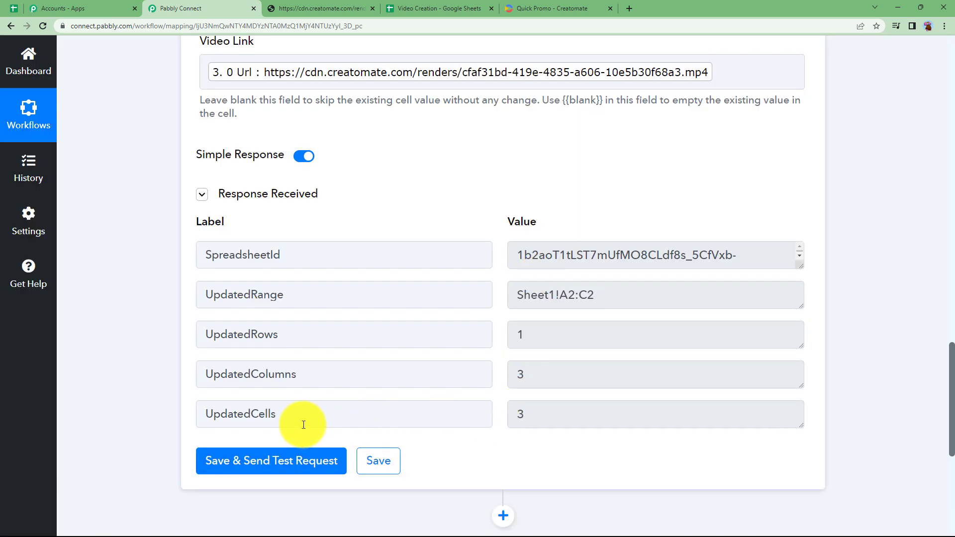
{"action": "double_click", "coordinate": [541, 415]}
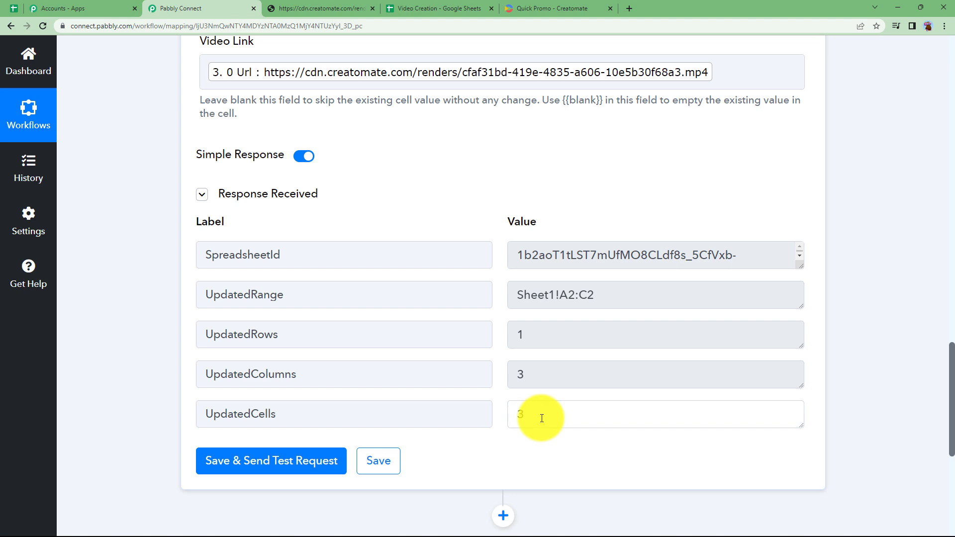
{"action": "double_click", "coordinate": [537, 377]}
{"action": "scroll", "coordinate": [136, 335], "scroll_direction": "up", "scroll_amount": 17}
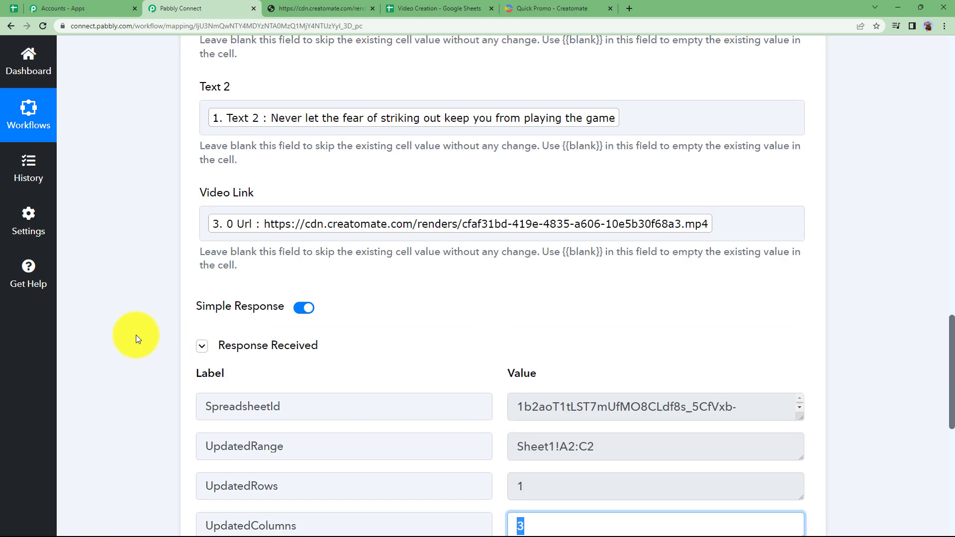
{"action": "scroll", "coordinate": [249, 368], "scroll_direction": "up", "scroll_amount": 4}
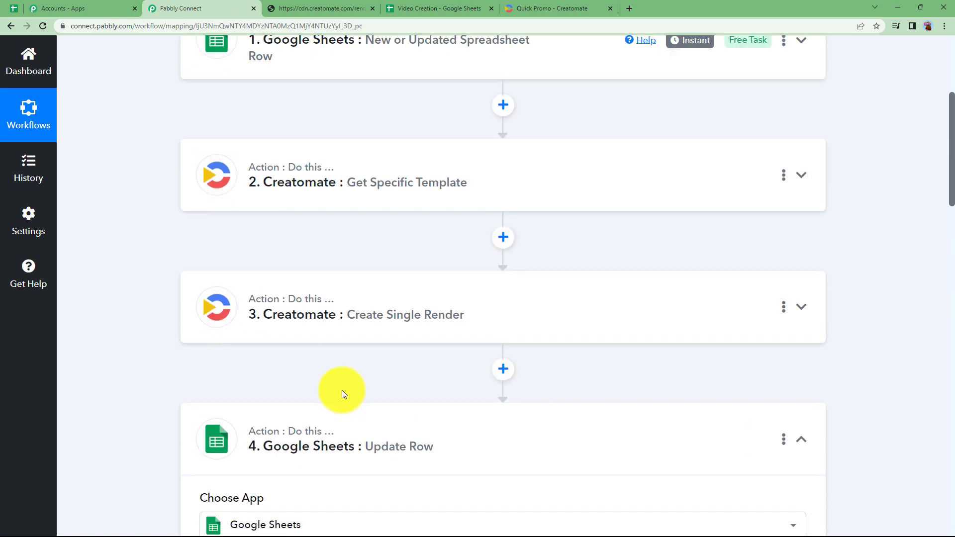
{"action": "left_click", "coordinate": [330, 421]}
{"action": "scroll", "coordinate": [223, 278], "scroll_direction": "up", "scroll_amount": 2}
Check the Video Link cell of row 2 in the Video Creation sheet, and return to Pabbly Connect to review the workflow's steps
{"action": "left_click", "coordinate": [437, 5]}
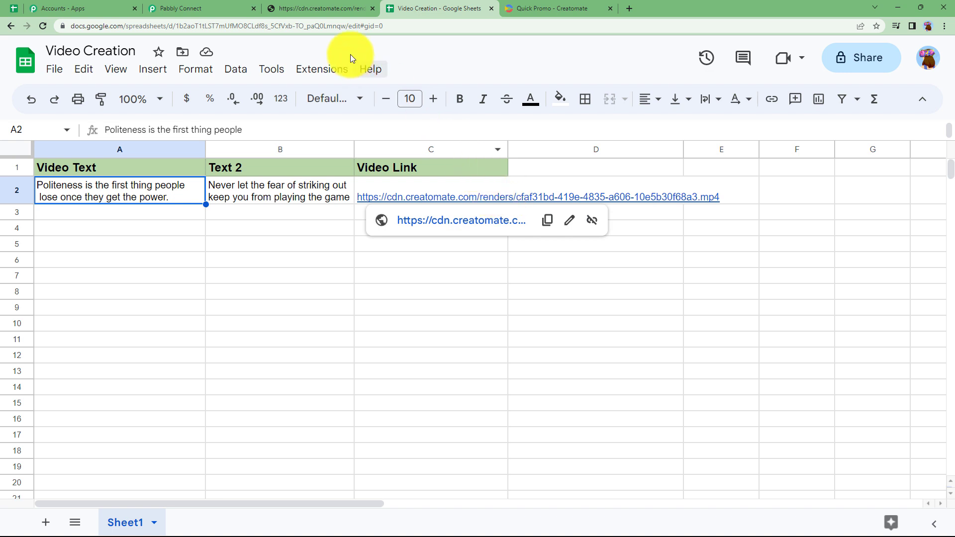
{"action": "left_click", "coordinate": [213, 7]}
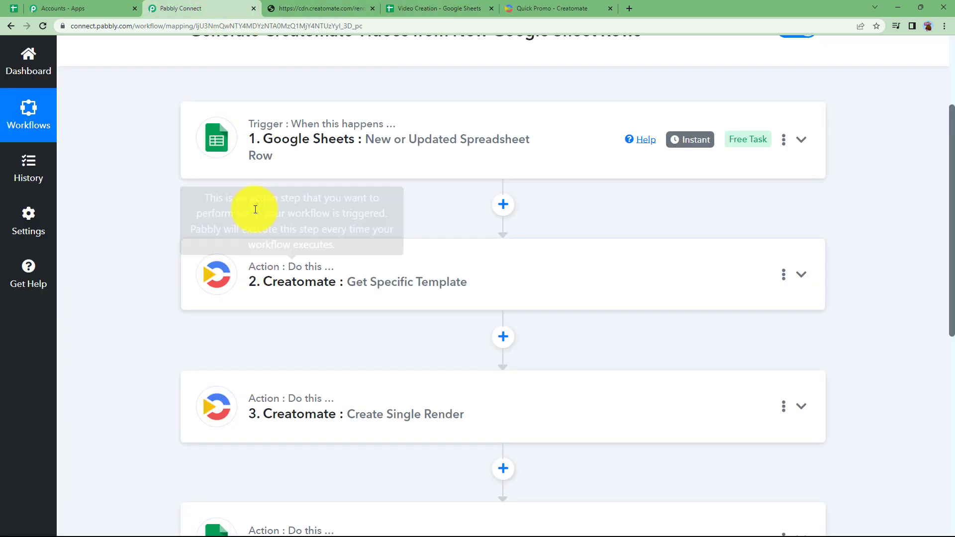
{"action": "scroll", "coordinate": [279, 254], "scroll_direction": "up", "scroll_amount": 1}
{"action": "scroll", "coordinate": [296, 179], "scroll_direction": "down", "scroll_amount": 2}
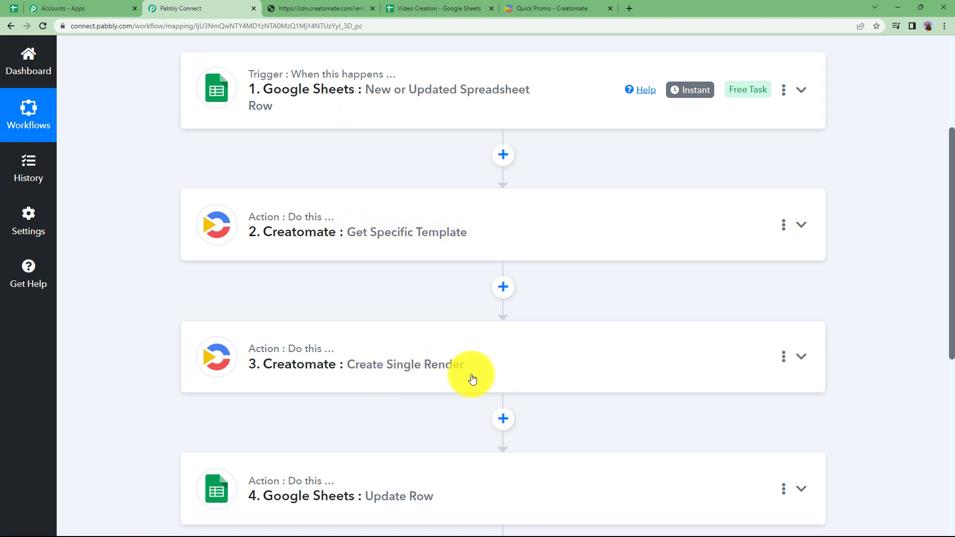
{"action": "mouse_move", "coordinate": [308, 480]}
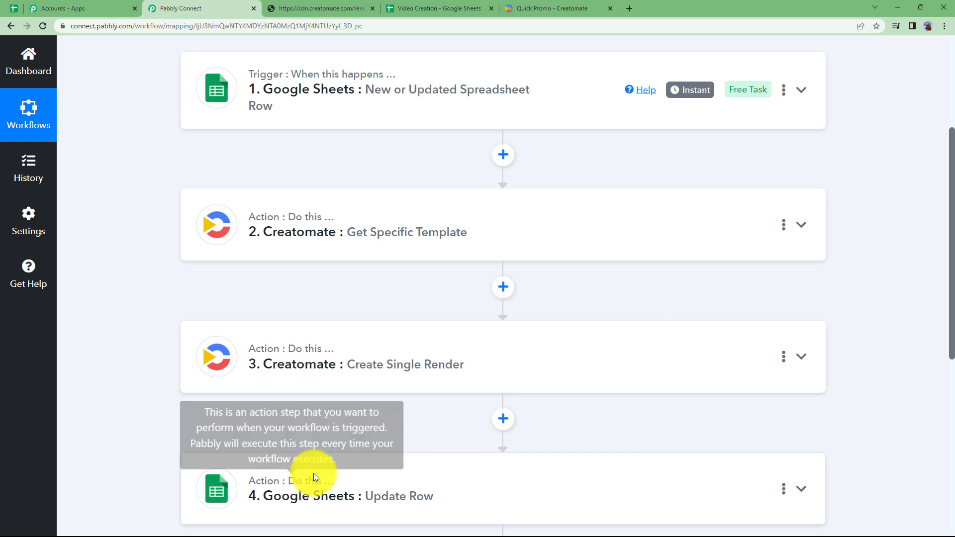